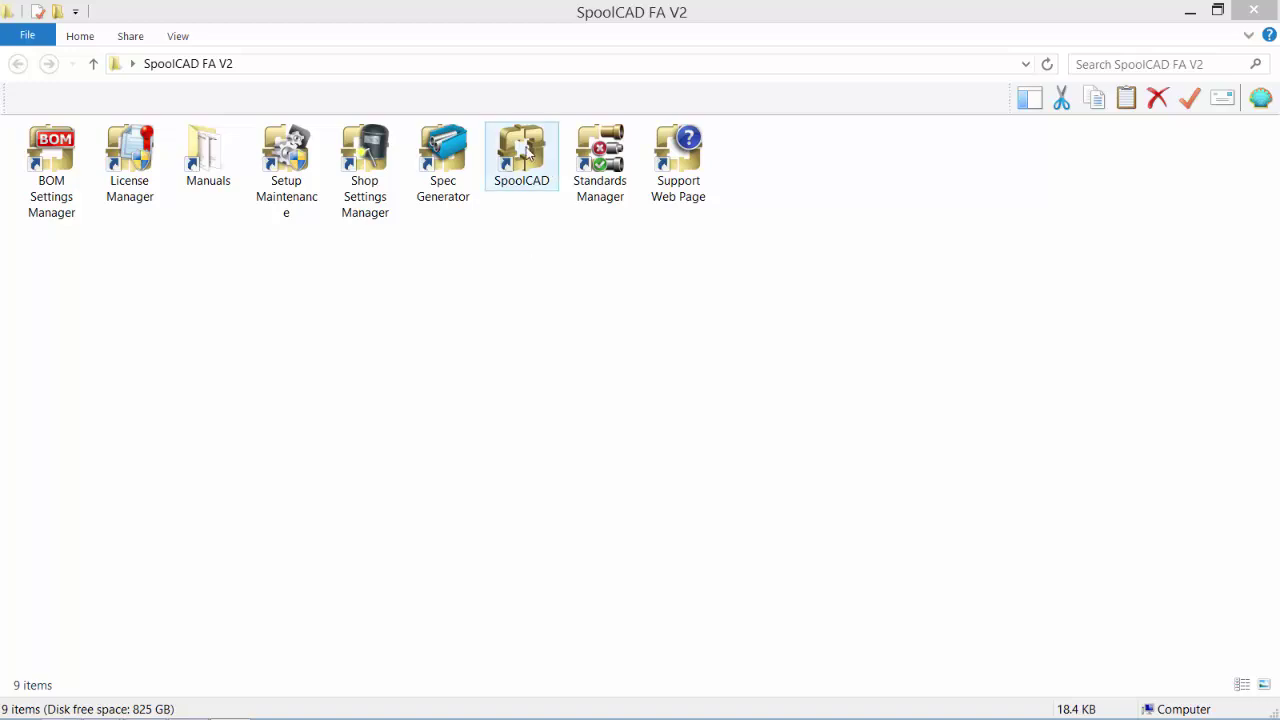
# - Select the SpoolCAD shortcut inside the SpoolCAD FA V2 folder
pyautogui.click(505, 157)
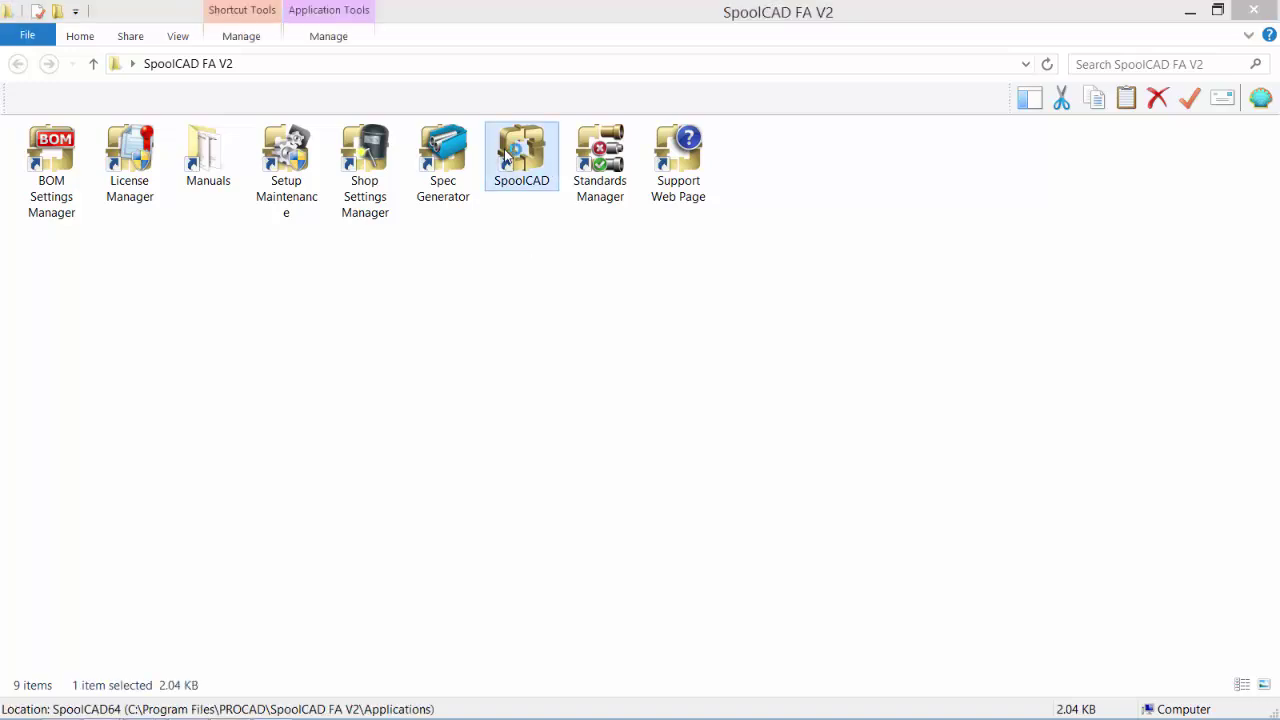
# - Launch SpoolCAD and show the Twin Lakes Project drawings in Drawing Manager
pyautogui.doubleClick(505, 157)
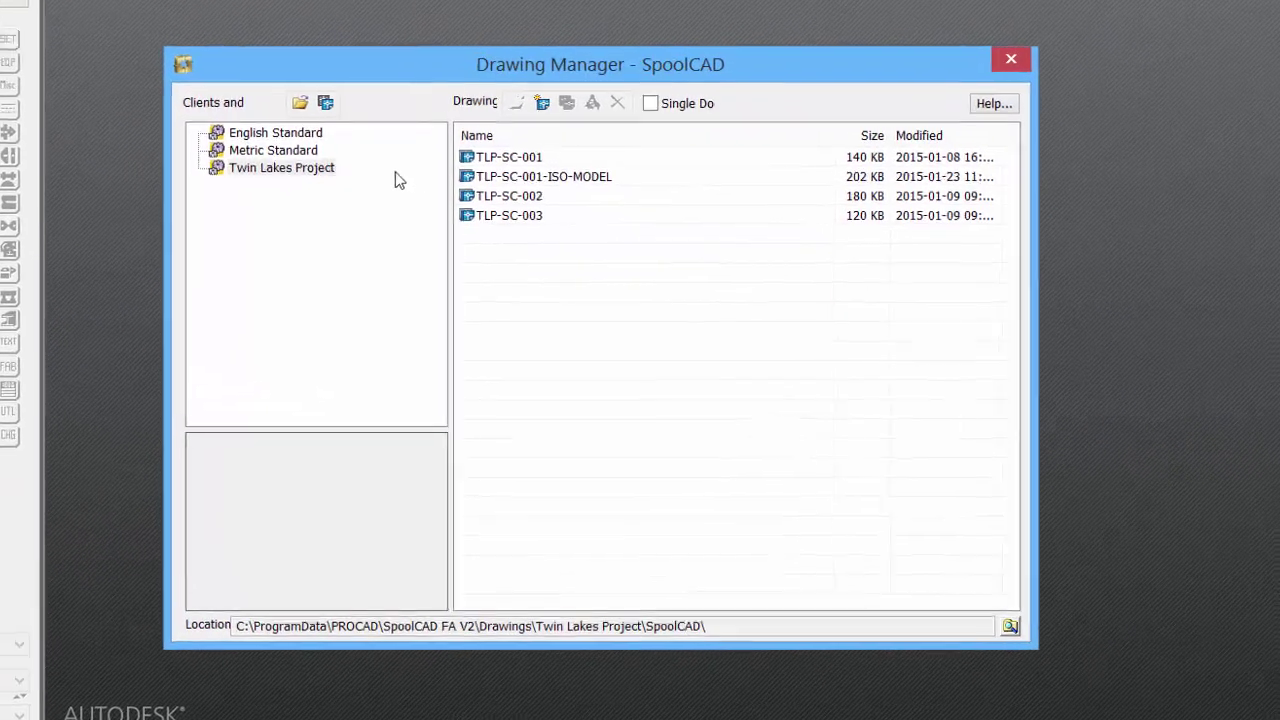
pyautogui.click(283, 129)
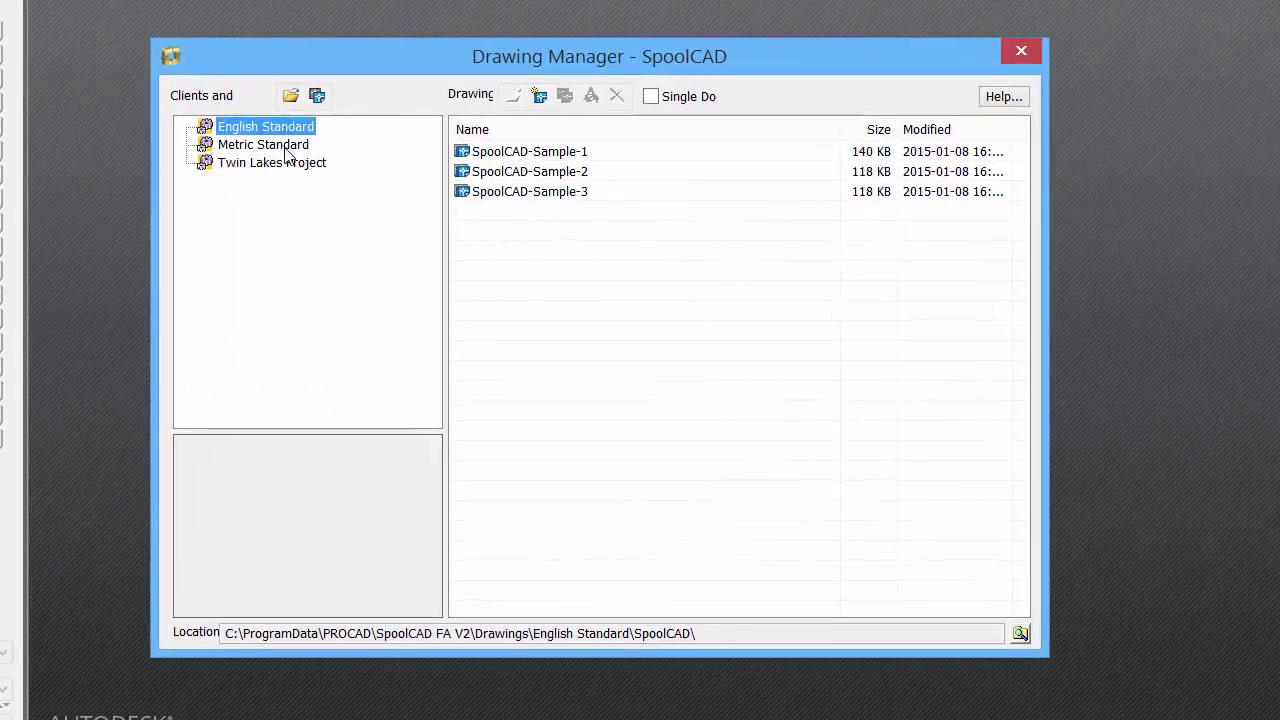
pyautogui.click(286, 147)
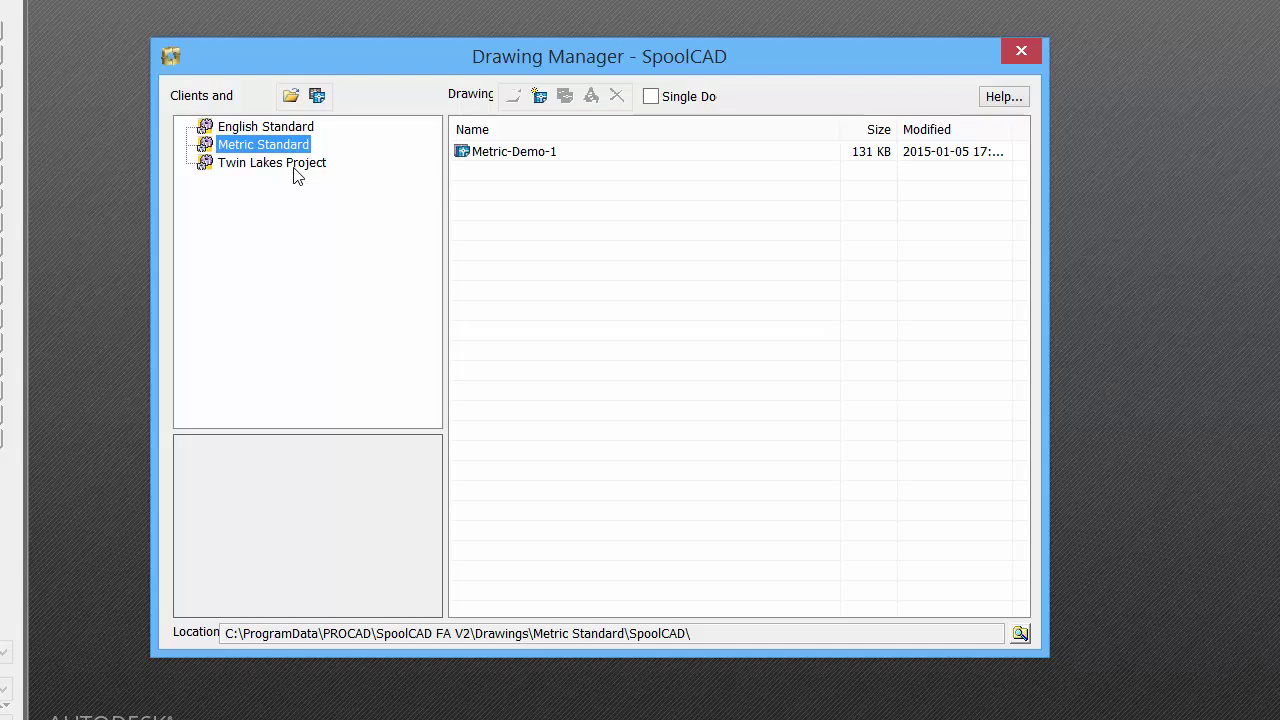
pyautogui.click(290, 164)
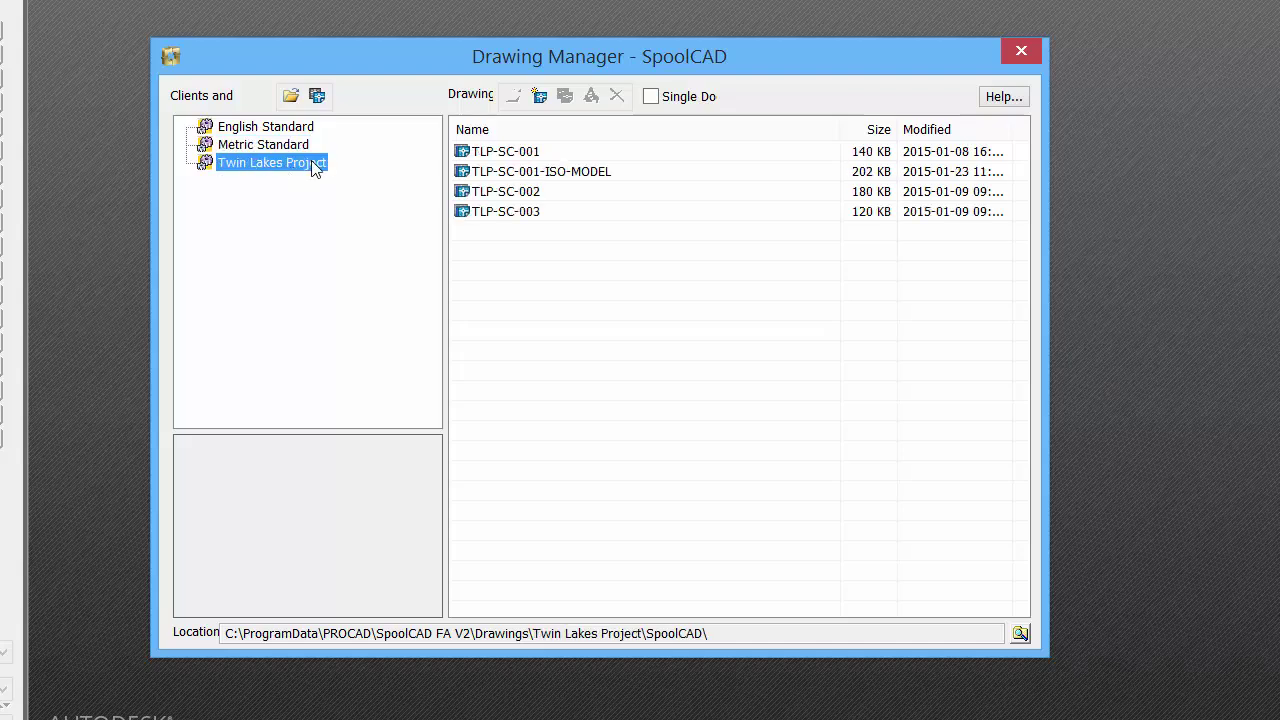
# - Create a new drawing named TLP-SC-004 in Twin Lakes Project and open it
pyautogui.click(539, 97)
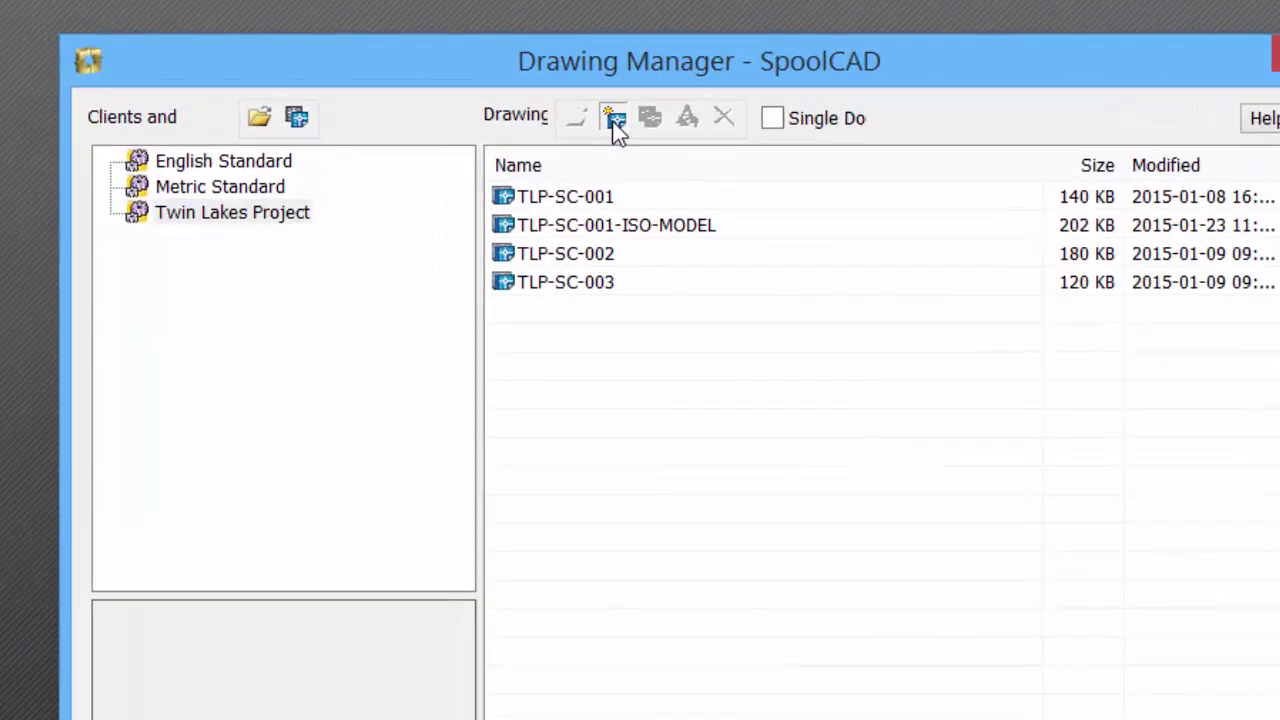
pyautogui.write('TLP')
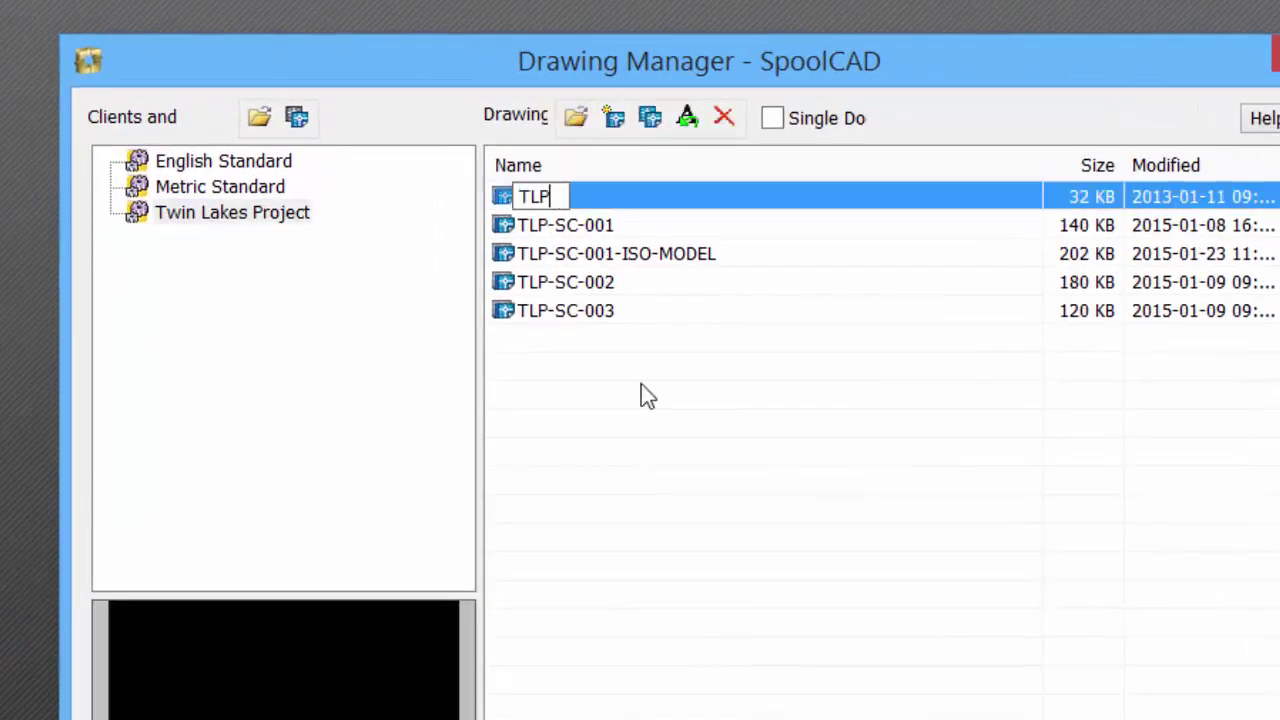
pyautogui.write('-SC-004')
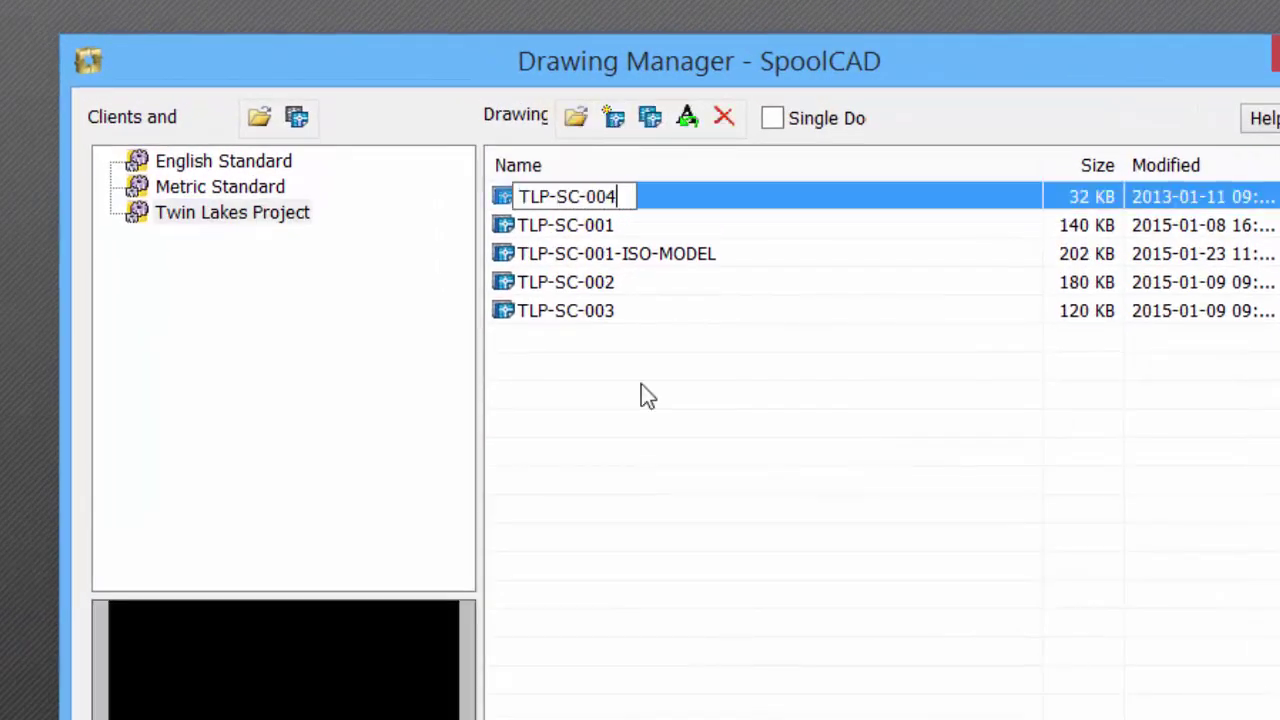
pyautogui.press('Return')
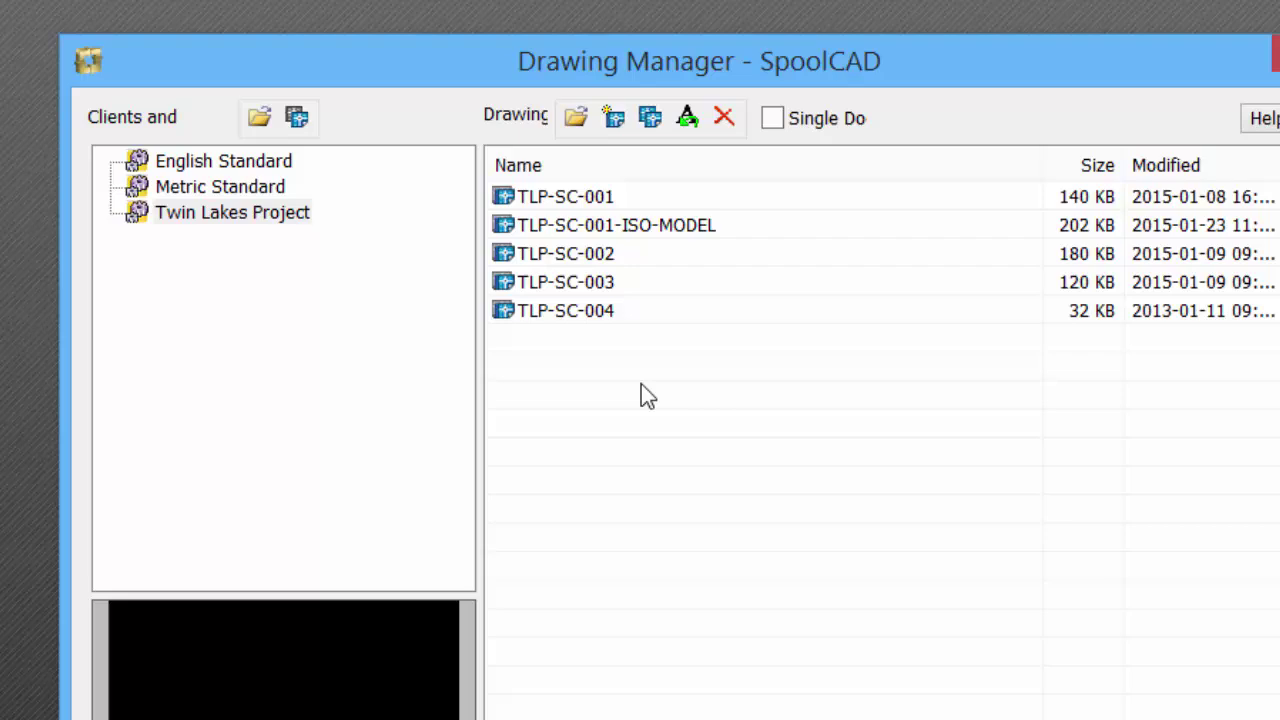
pyautogui.doubleClick(553, 314)
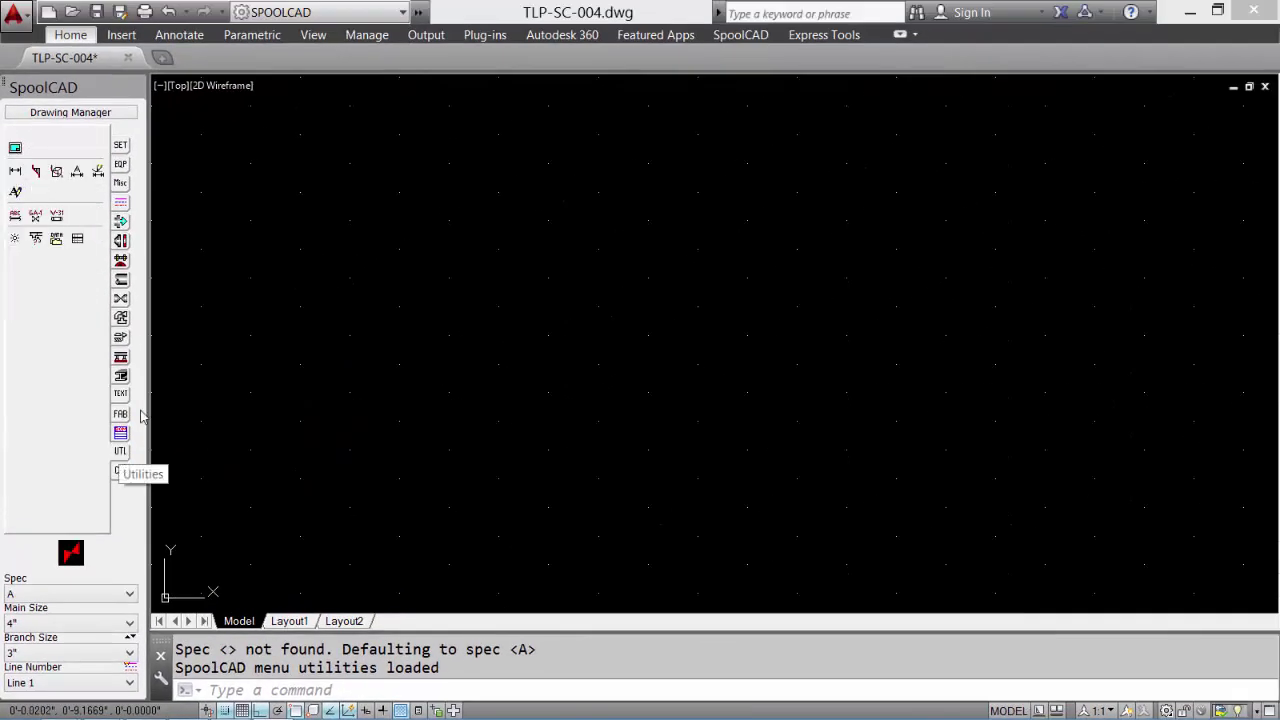
# - Insert a B 11"x17" border and fill its title block with spool number and drafter initials
pyautogui.click(15, 148)
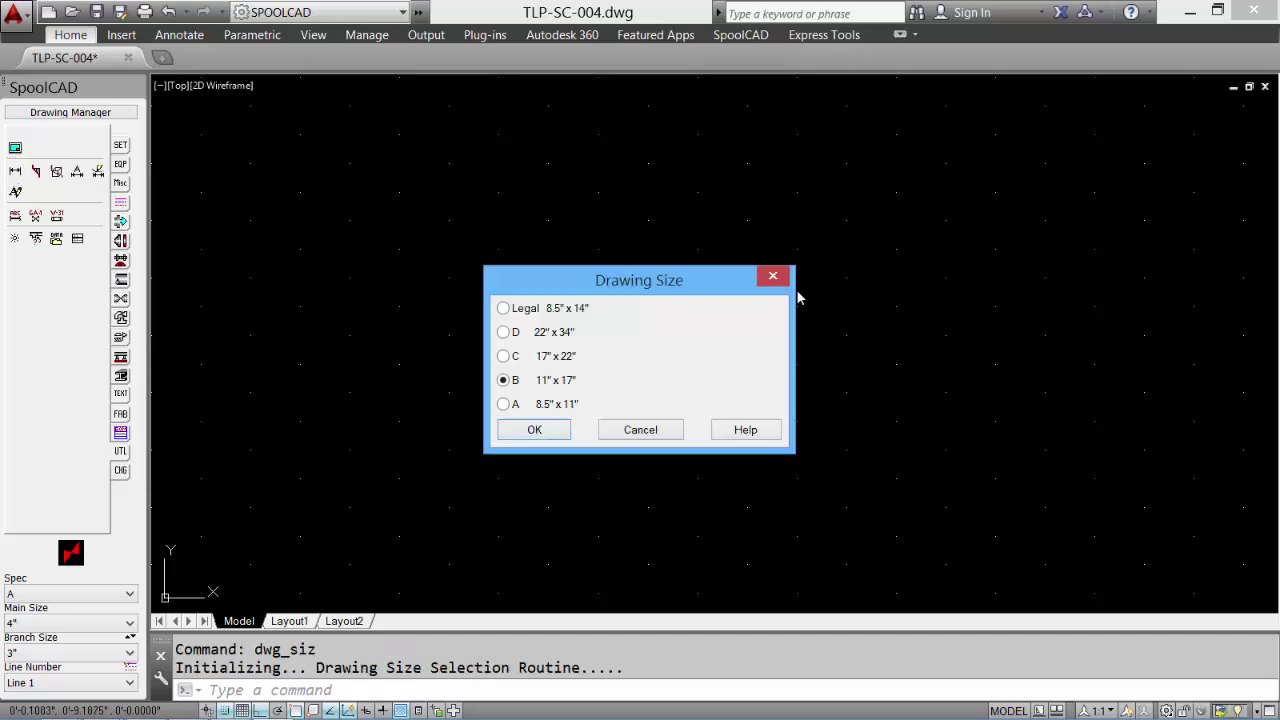
pyautogui.click(534, 430)
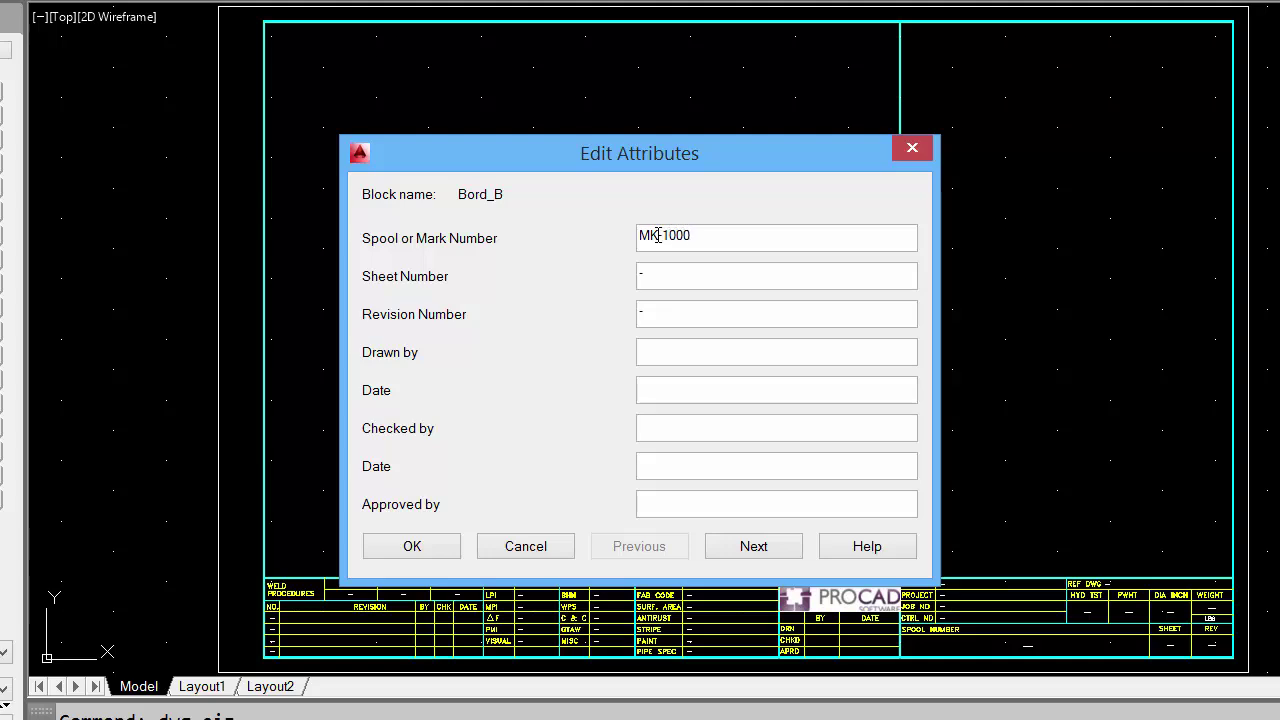
pyautogui.press('Tab')
pyautogui.press('Tab')
pyautogui.write('TRC')
pyautogui.press('Return')
pyautogui.write('z')
pyautogui.press('Return')
# - Set the active line number to PL-103-4" and turn on AutoRoute
pyautogui.click(367, 119)
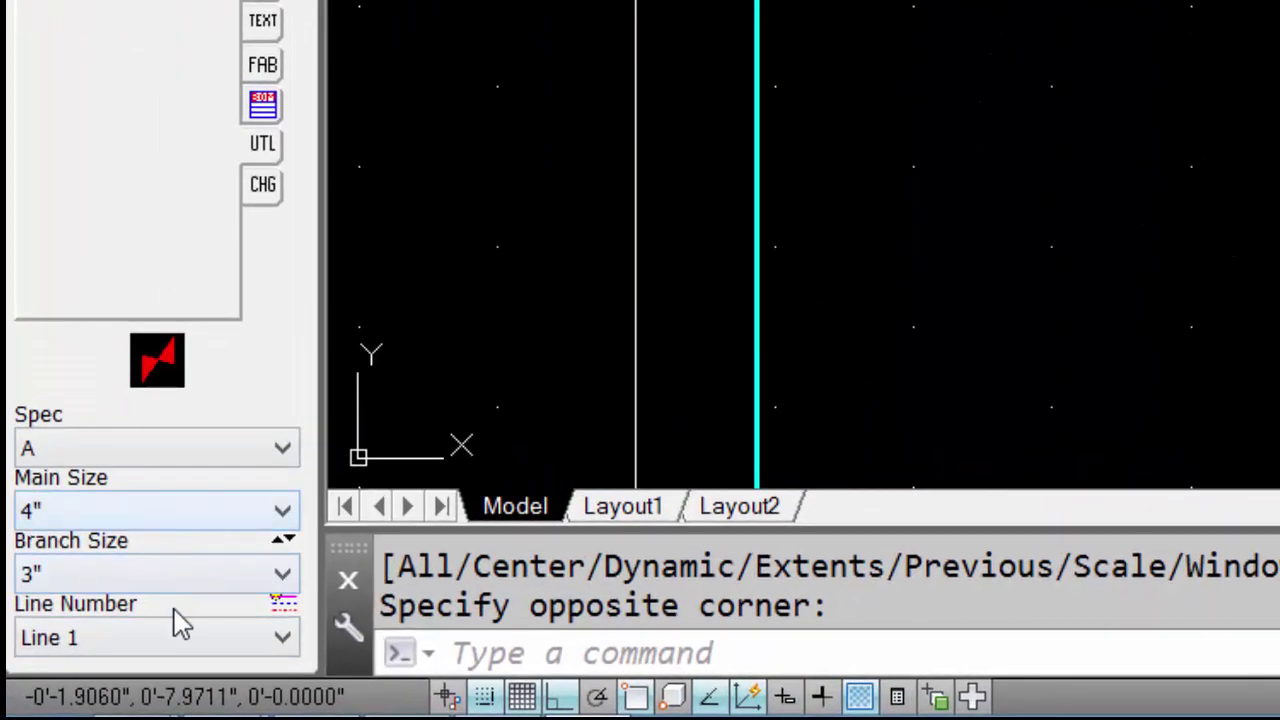
pyautogui.click(81, 680)
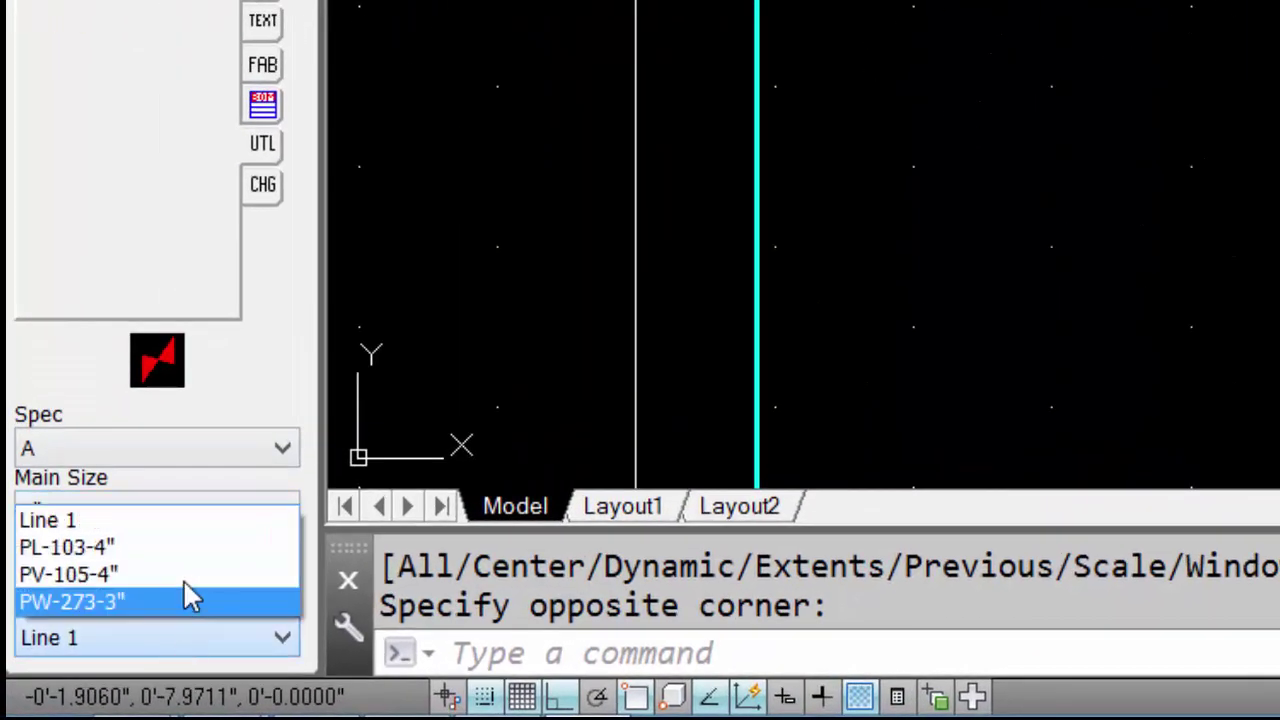
pyautogui.click(188, 548)
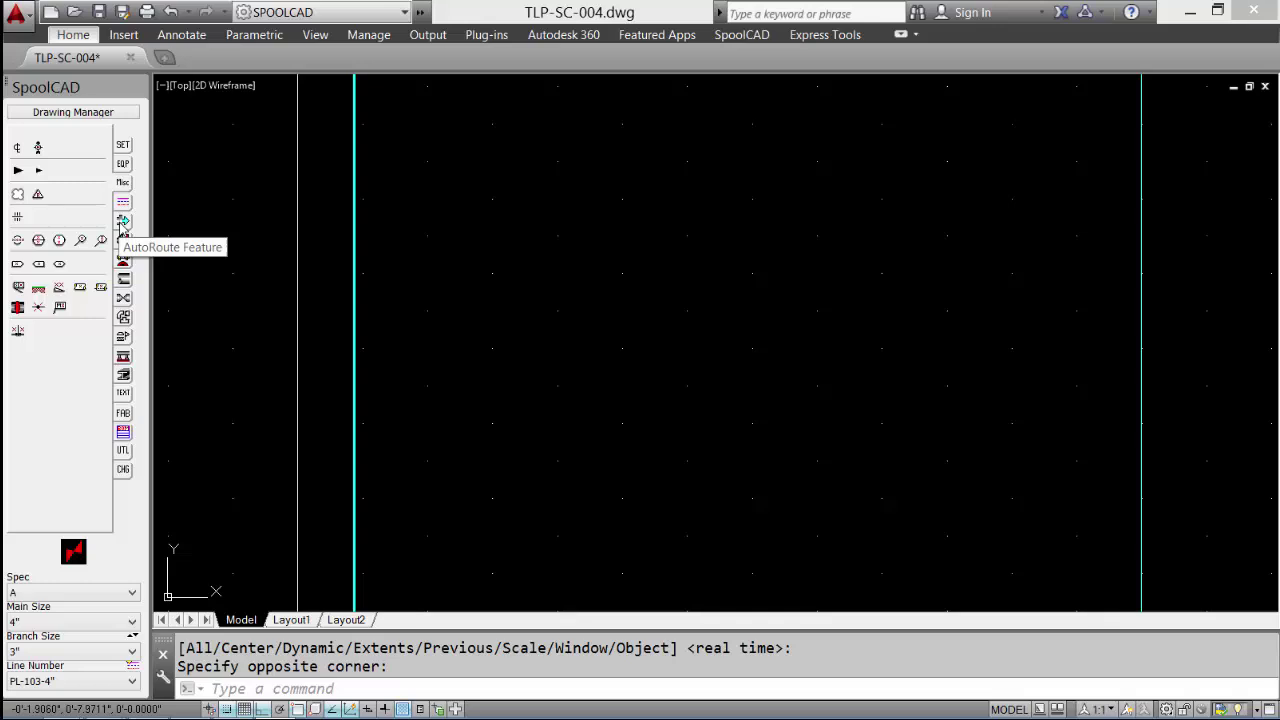
pyautogui.click(122, 223)
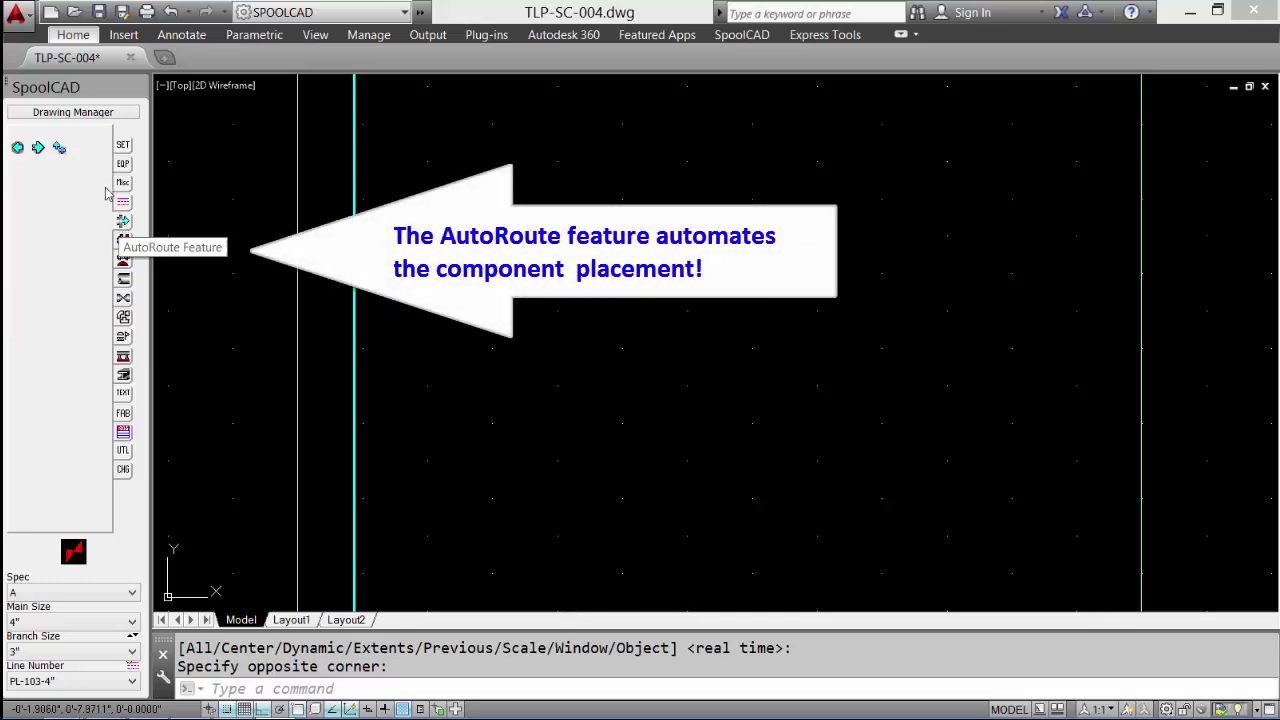
pyautogui.click(60, 149)
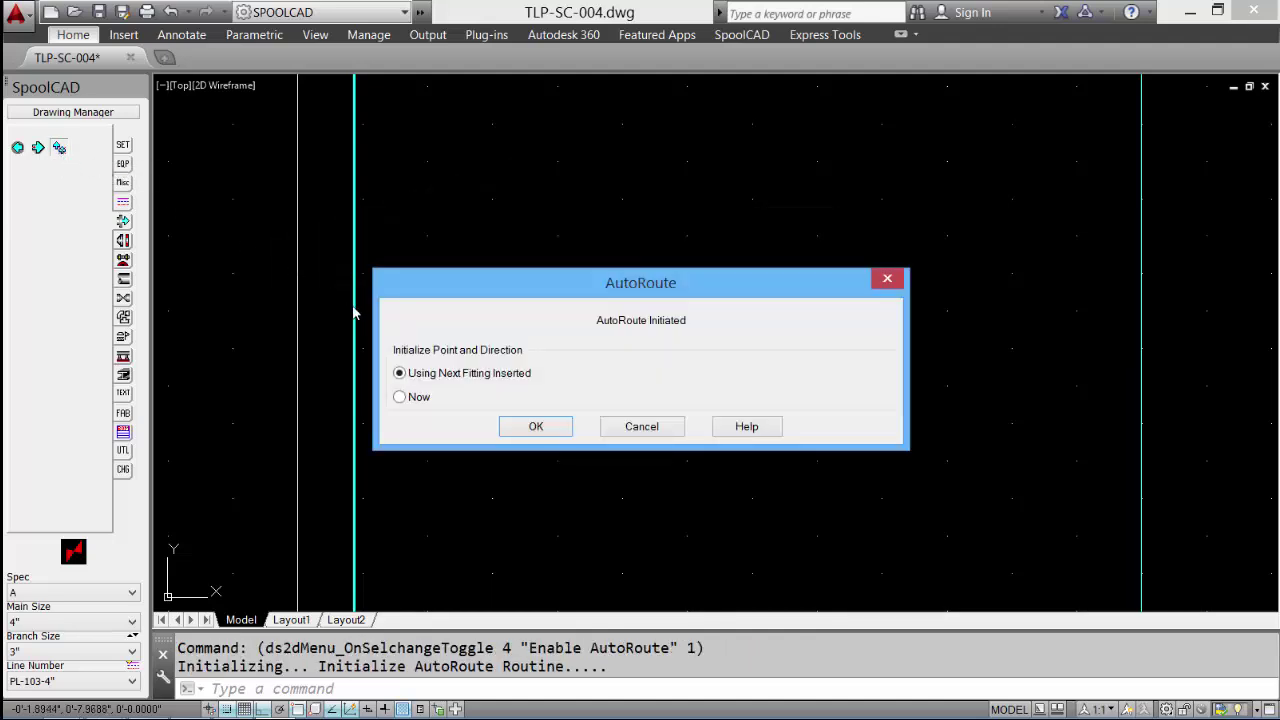
pyautogui.press('Return')
pyautogui.click(123, 242)
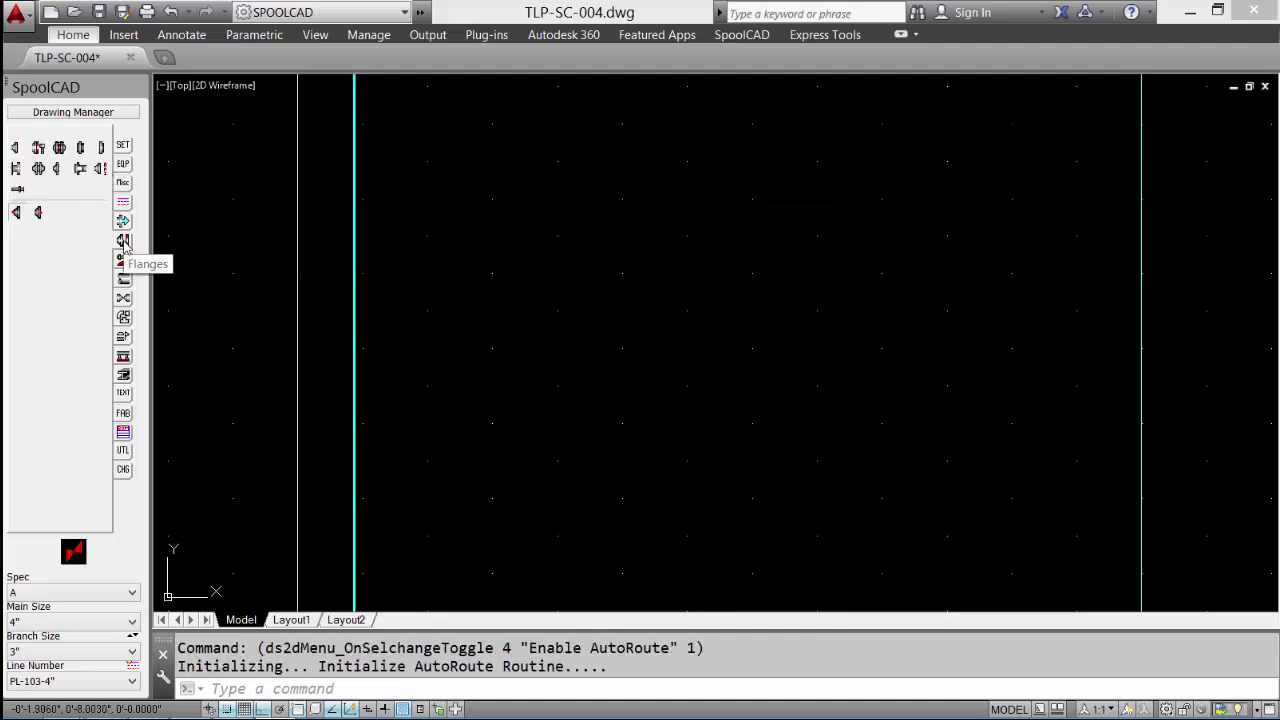
# - Place the starting flange by its face and set its direction
pyautogui.click(17, 148)
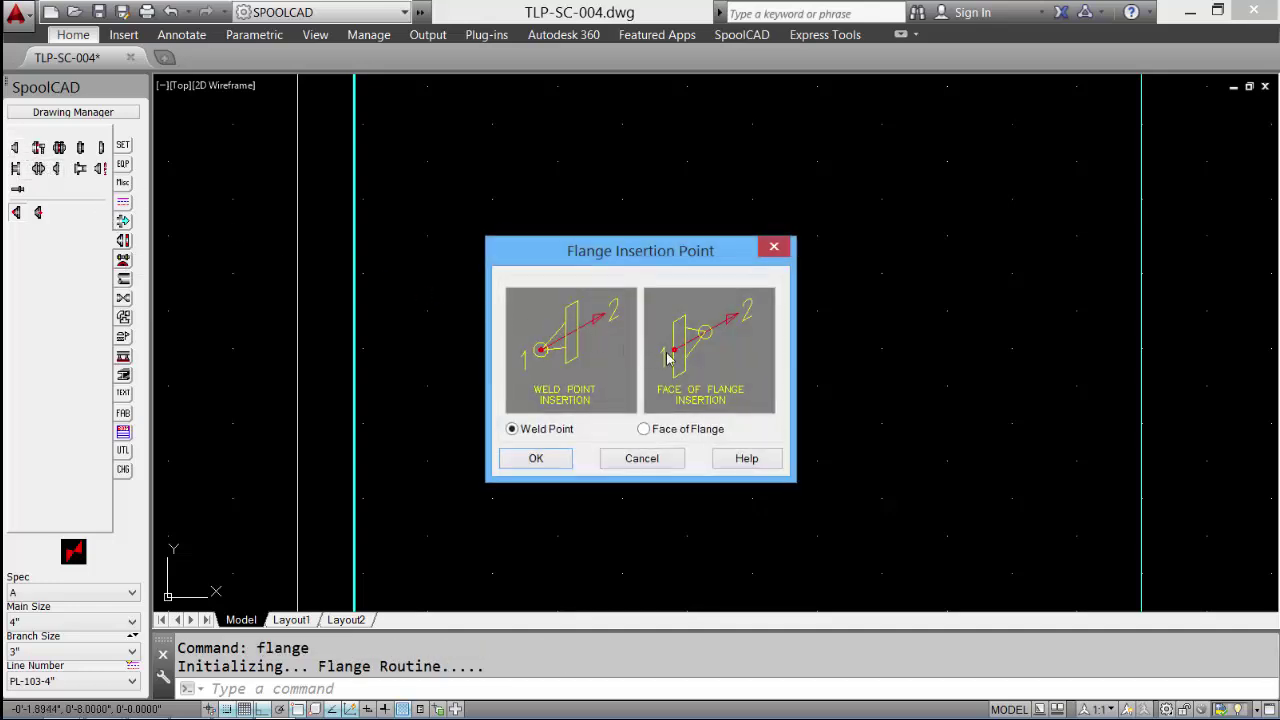
pyautogui.click(681, 360)
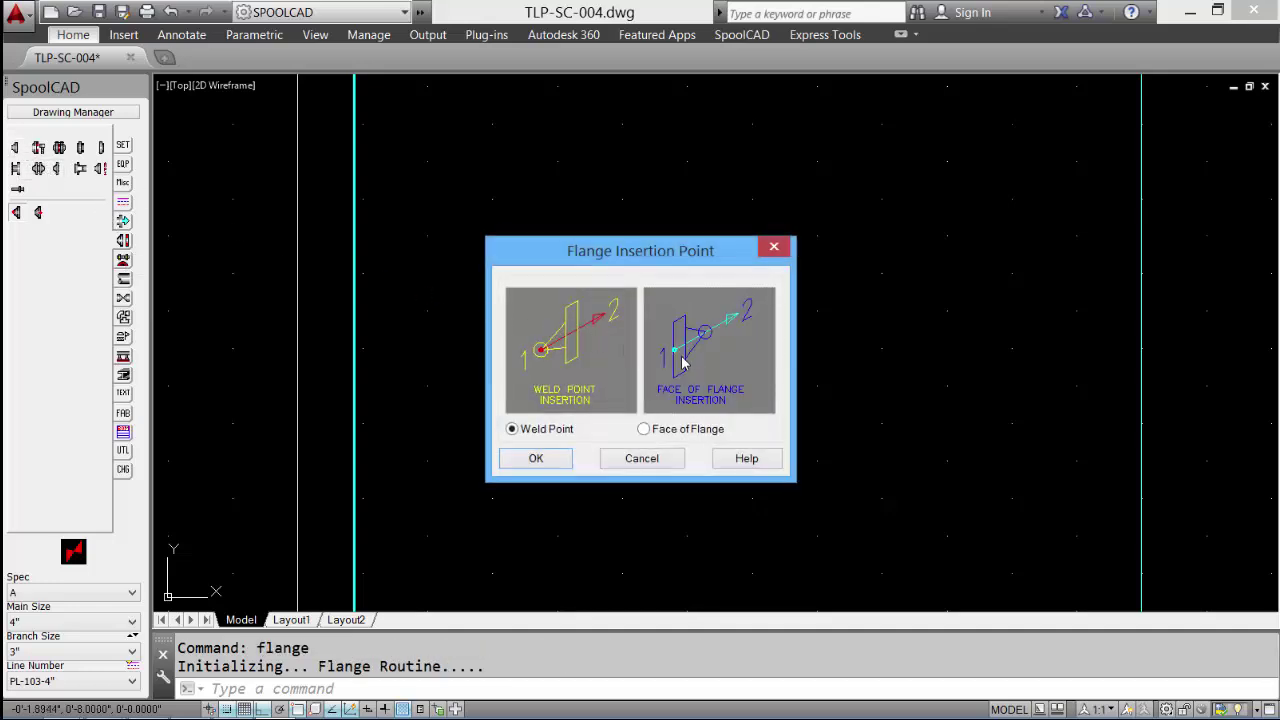
pyautogui.click(536, 459)
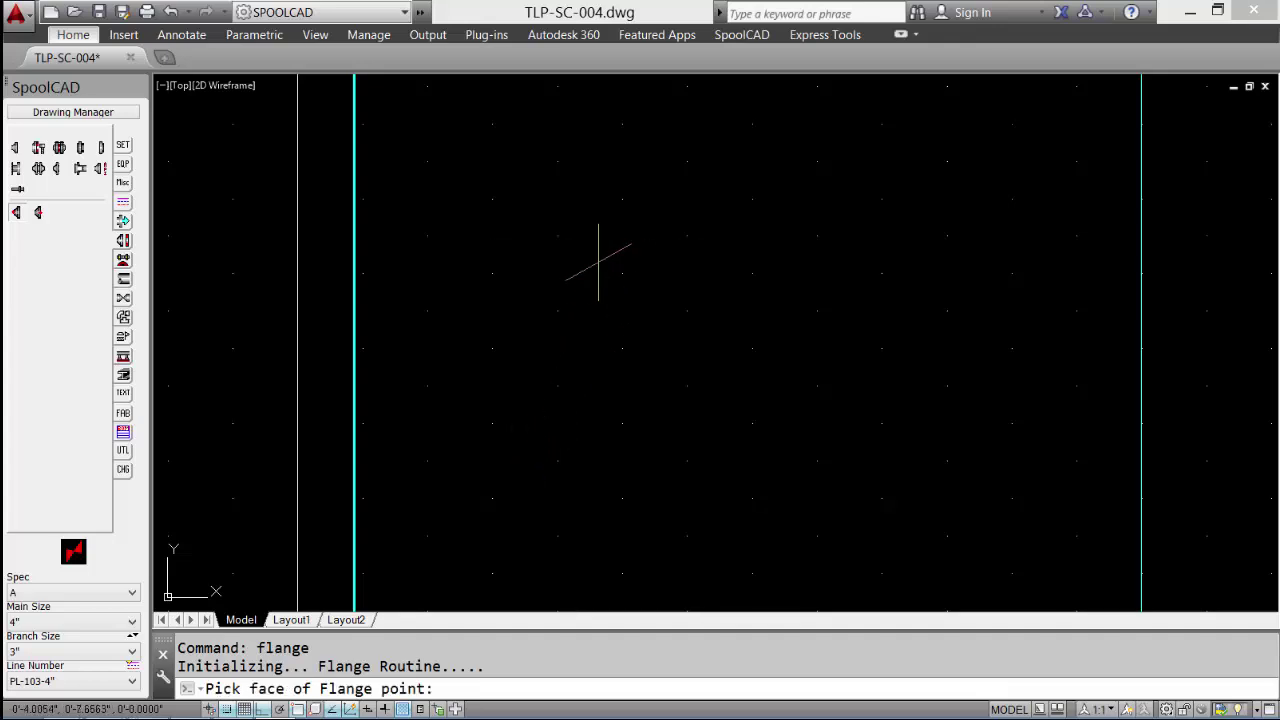
pyautogui.click(589, 260)
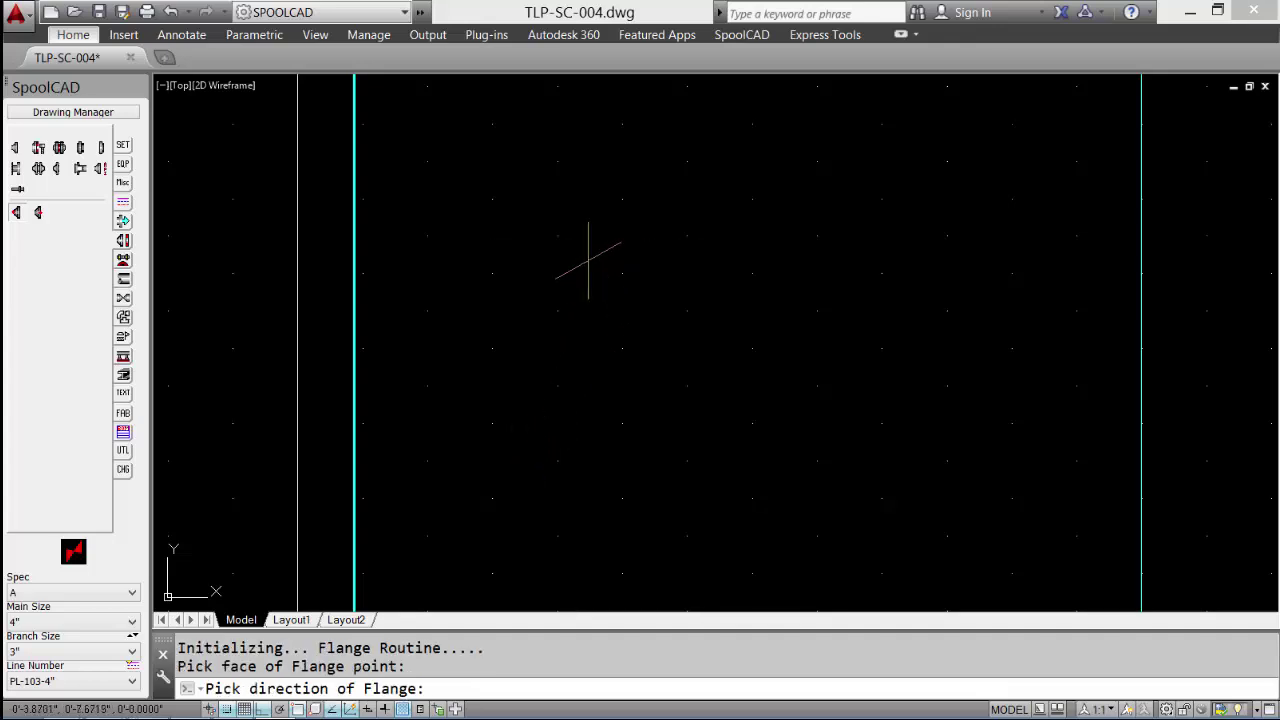
pyautogui.click(652, 238)
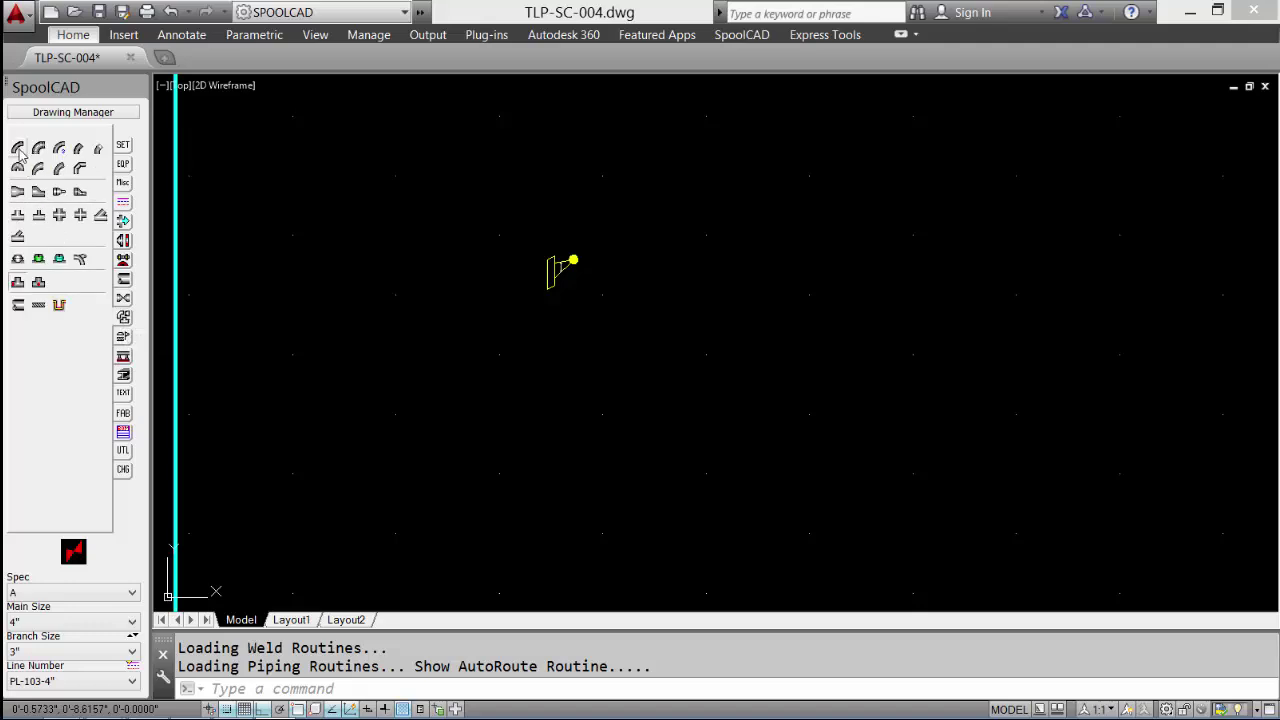
# - Add a 90° elbow, a vertical pipe down, a long-radius elbow turning right, and the next pipe
pyautogui.click(18, 149)
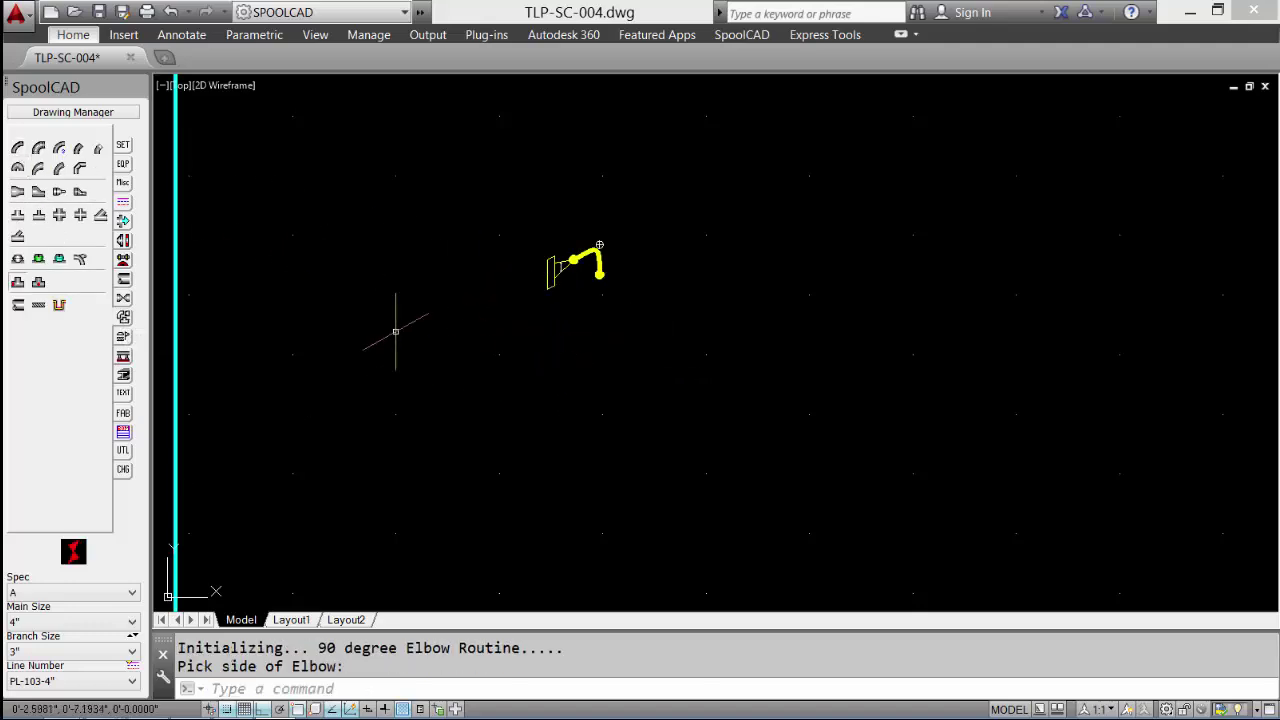
pyautogui.click(18, 306)
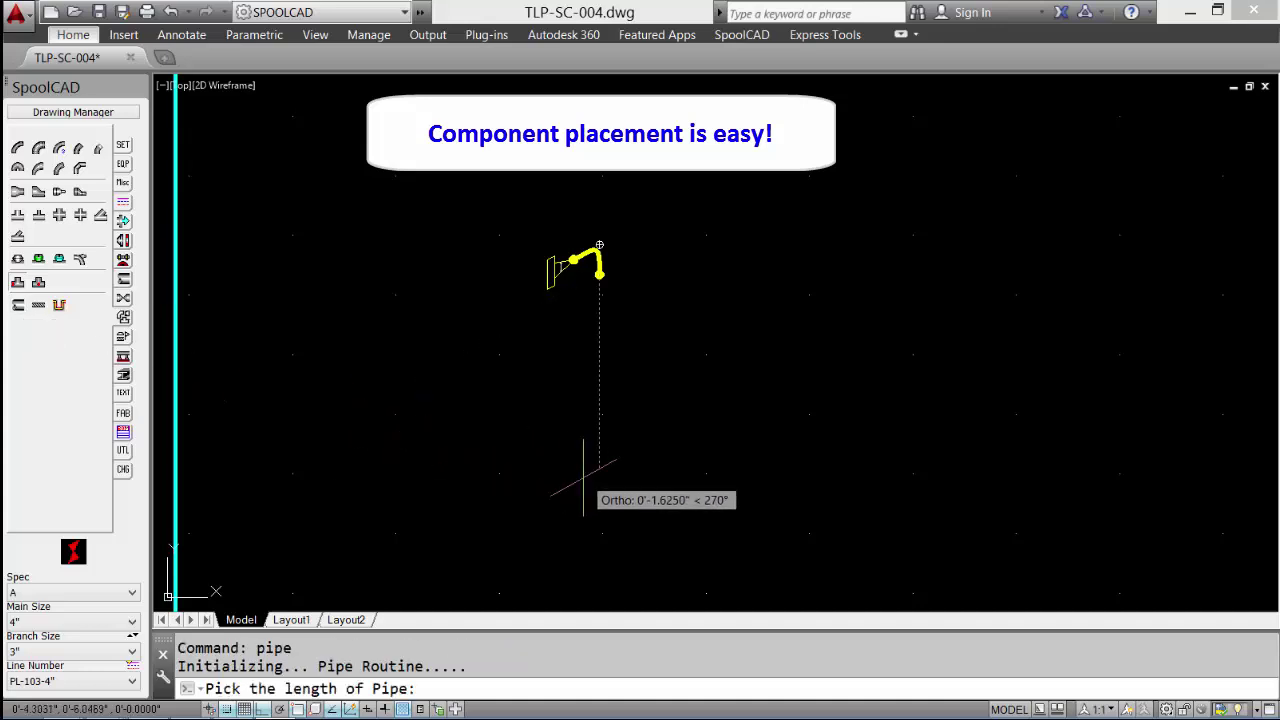
pyautogui.click(18, 148)
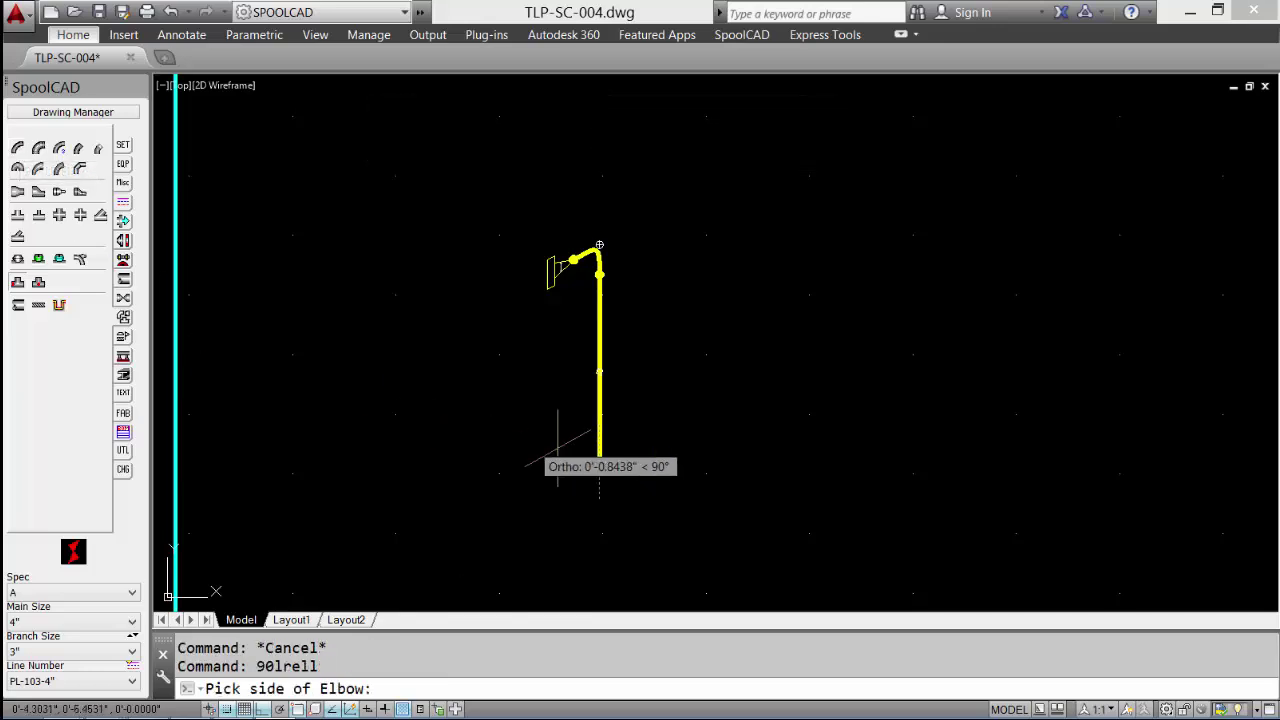
pyautogui.click(700, 490)
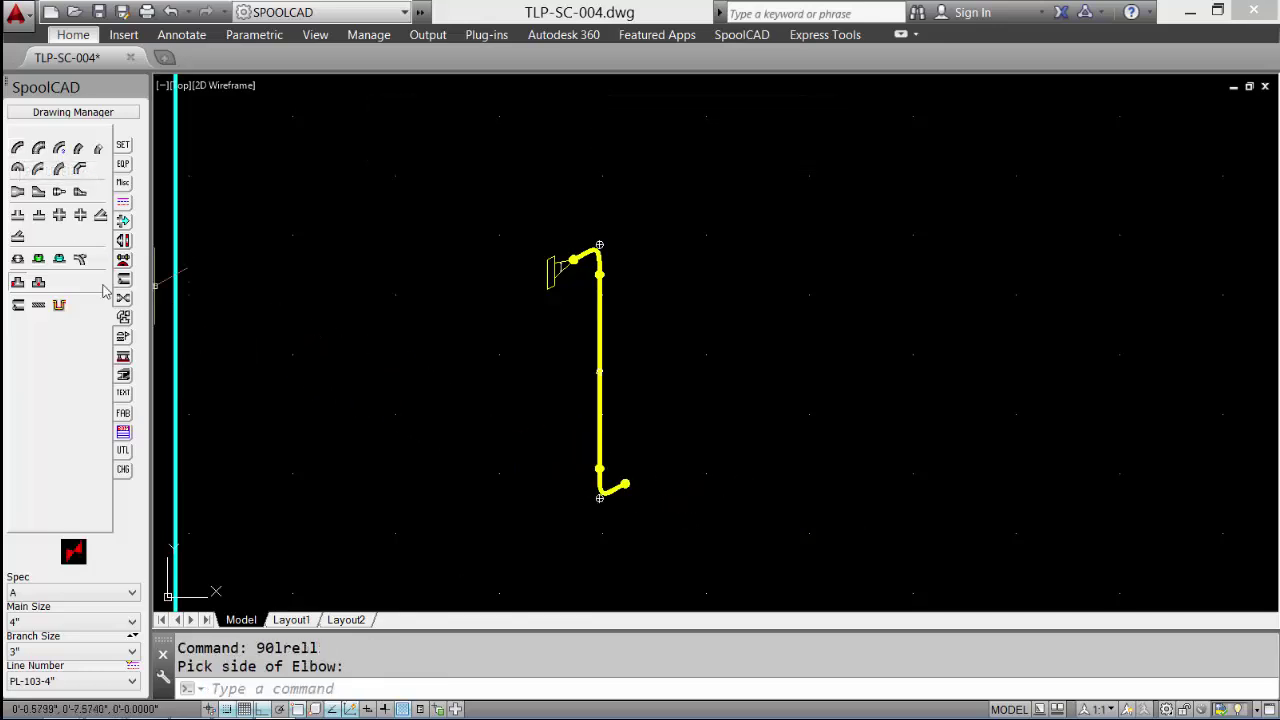
pyautogui.click(18, 306)
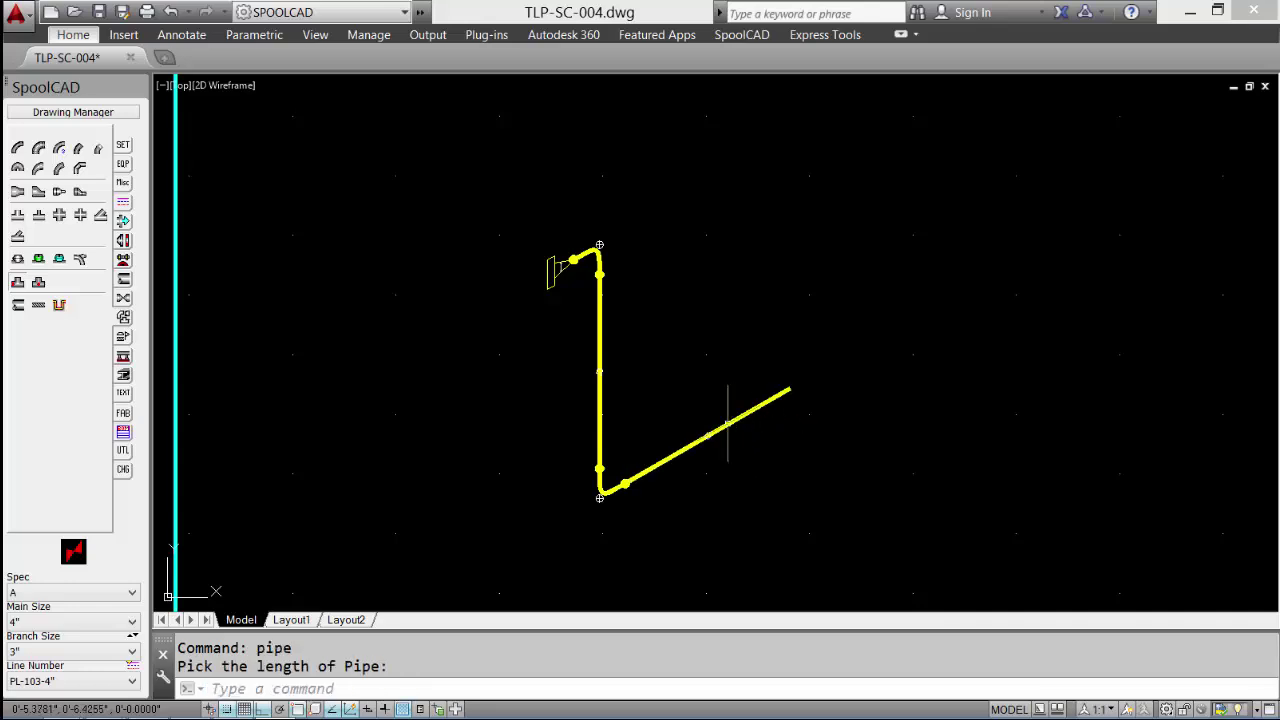
# - Add a 4" x 3" reducing tee at the pipe end, keeping its branch direction
pyautogui.click(38, 218)
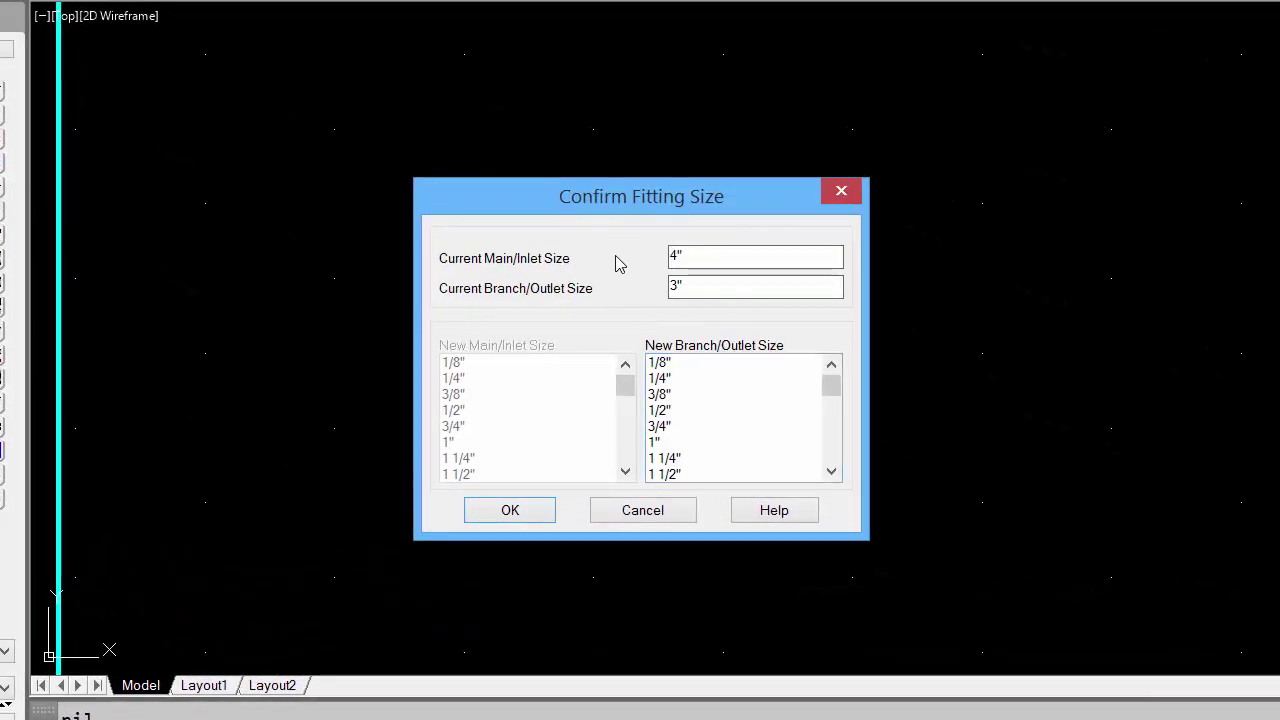
pyautogui.click(521, 517)
pyautogui.click(520, 428)
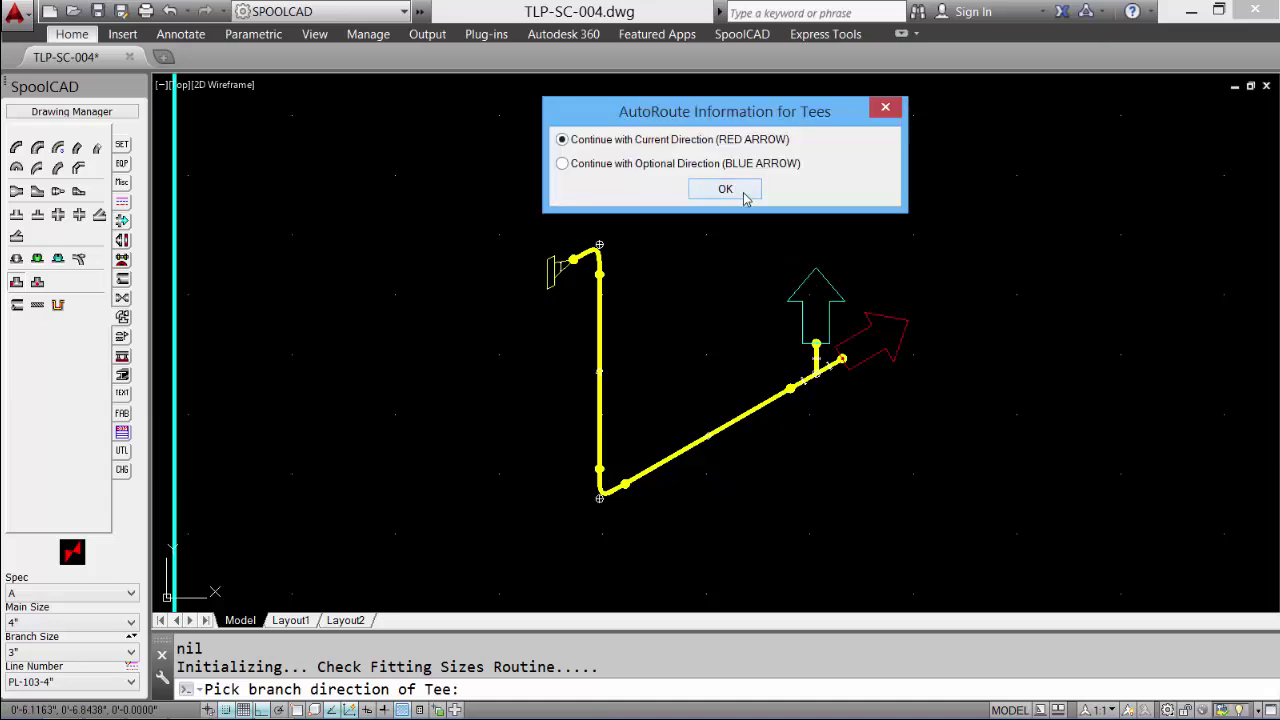
pyautogui.click(725, 190)
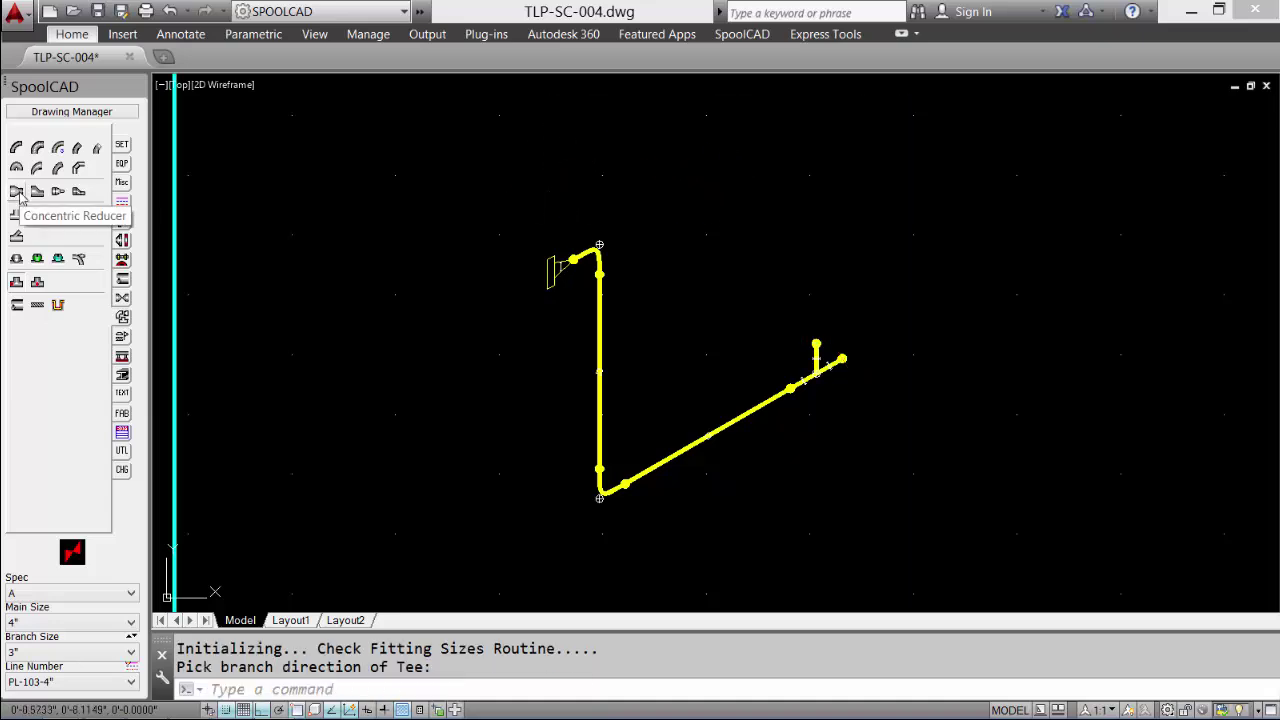
# - Add a concentric reducer and a closing flange at its weld point
pyautogui.click(16, 191)
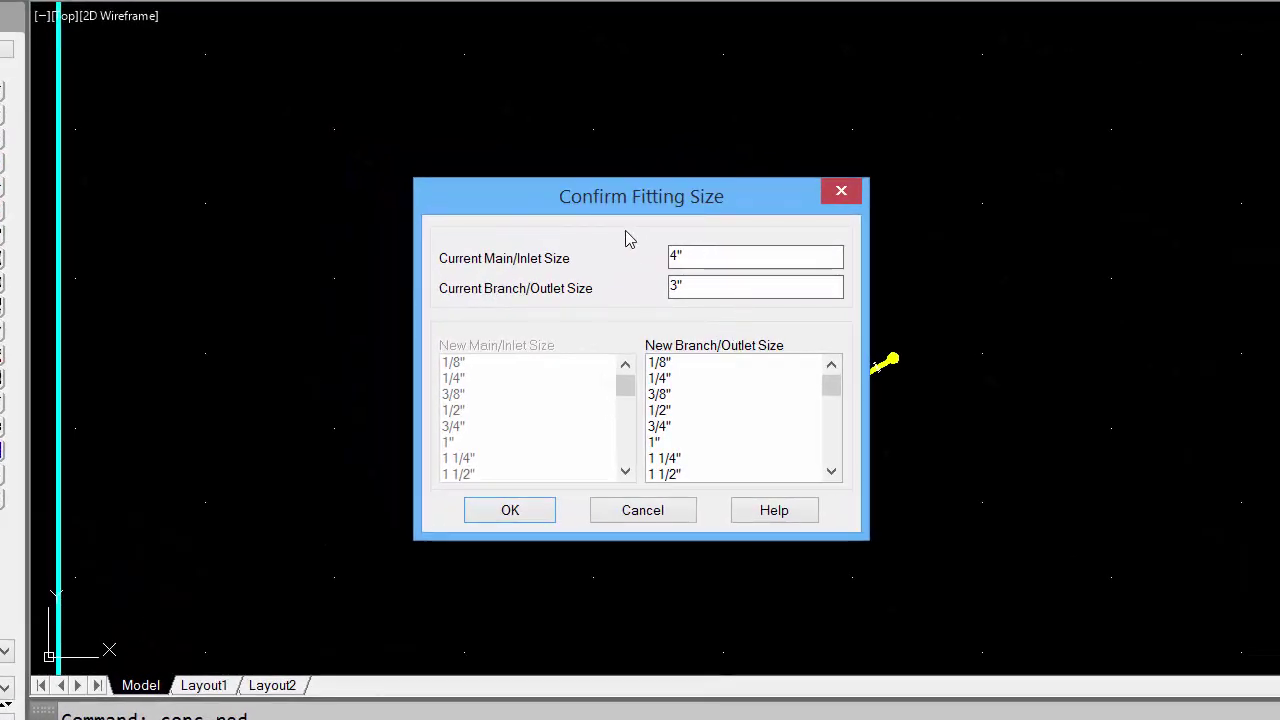
pyautogui.click(521, 514)
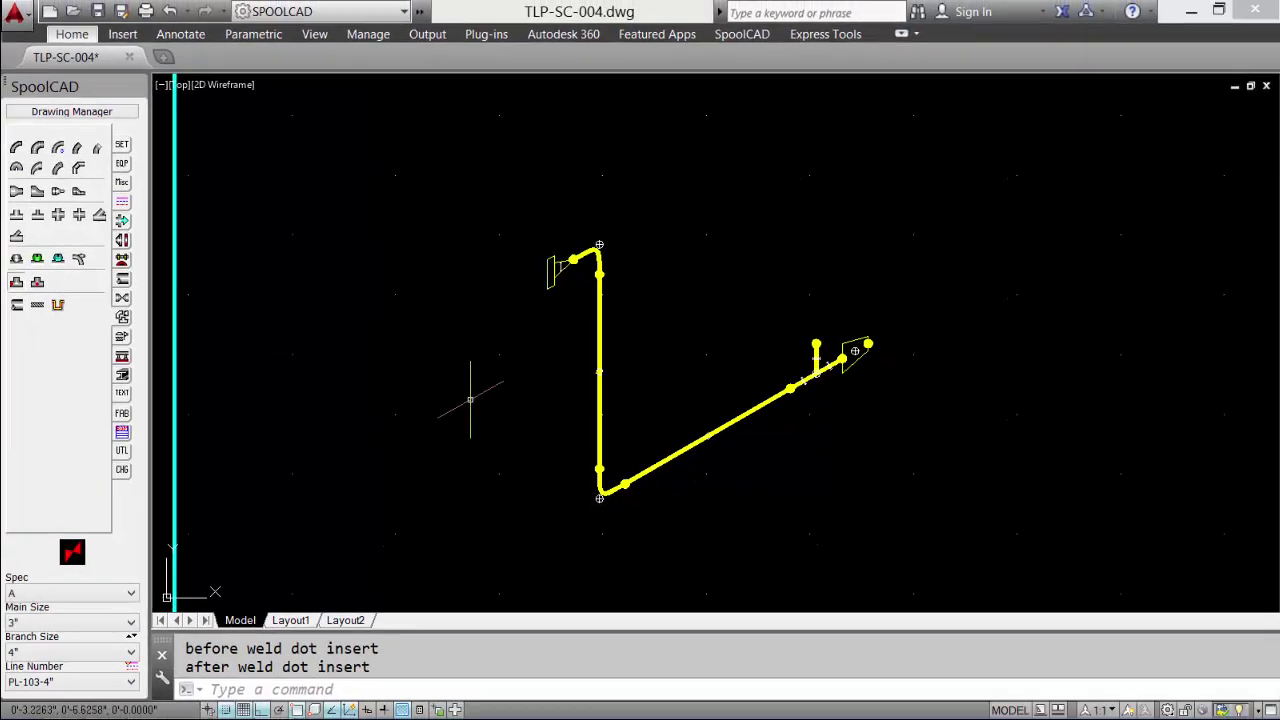
pyautogui.click(122, 240)
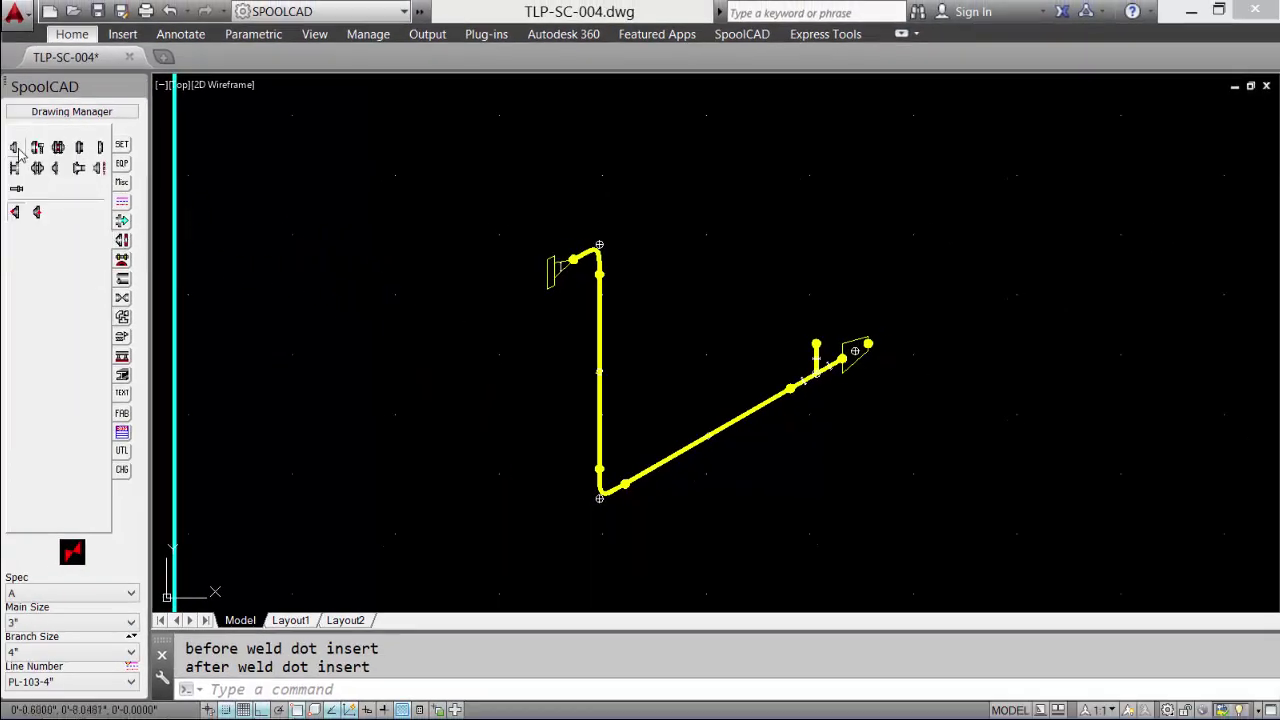
pyautogui.click(15, 147)
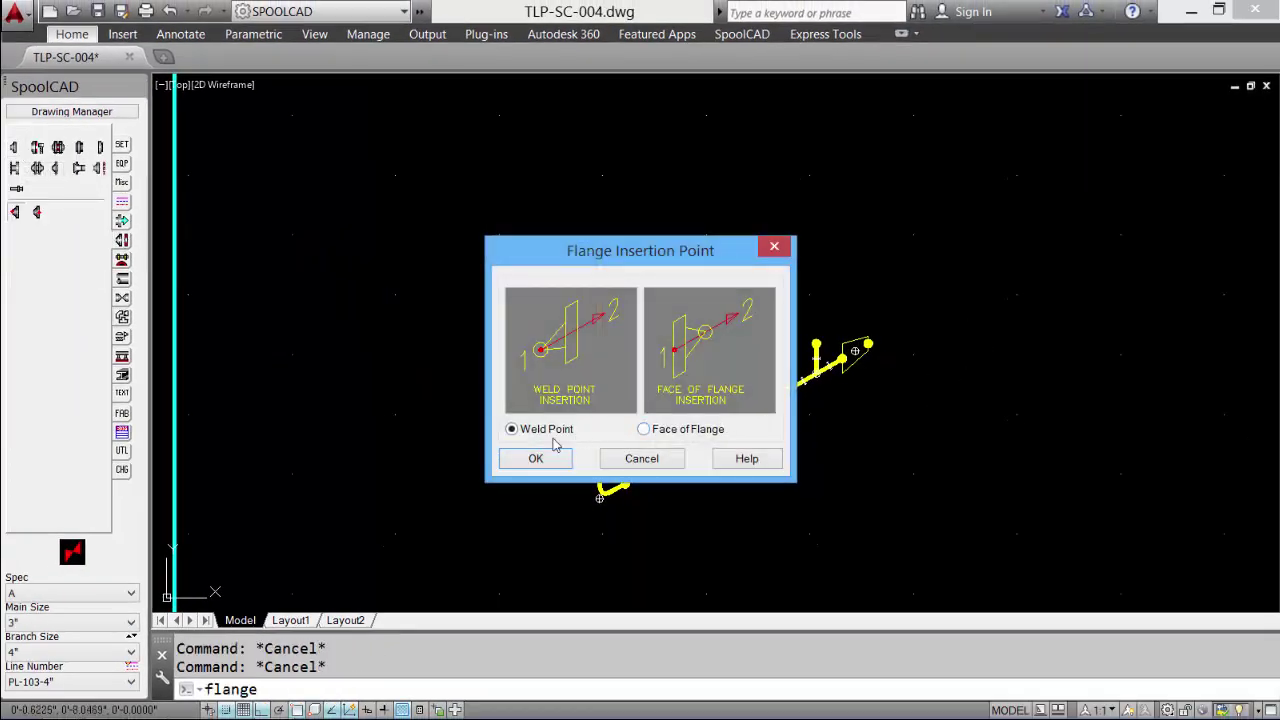
pyautogui.click(536, 459)
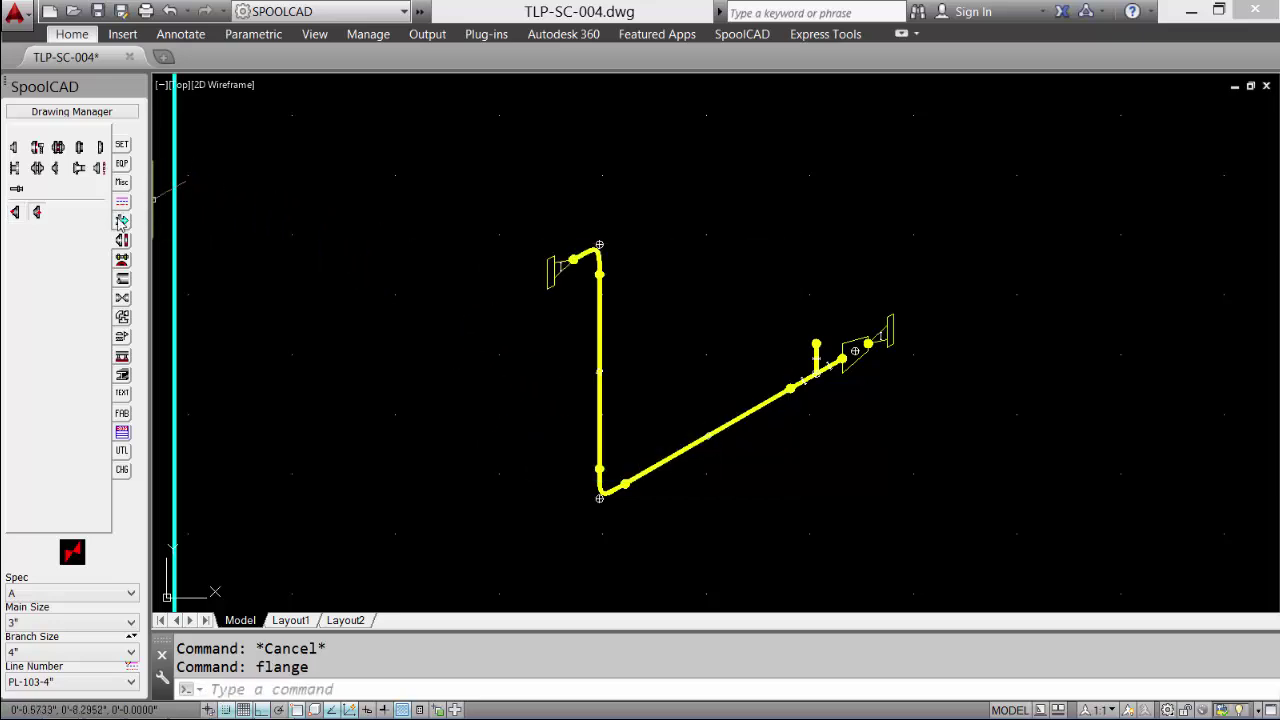
# - Turn AutoRoute off and set the main pipe size to 4"
pyautogui.click(121, 221)
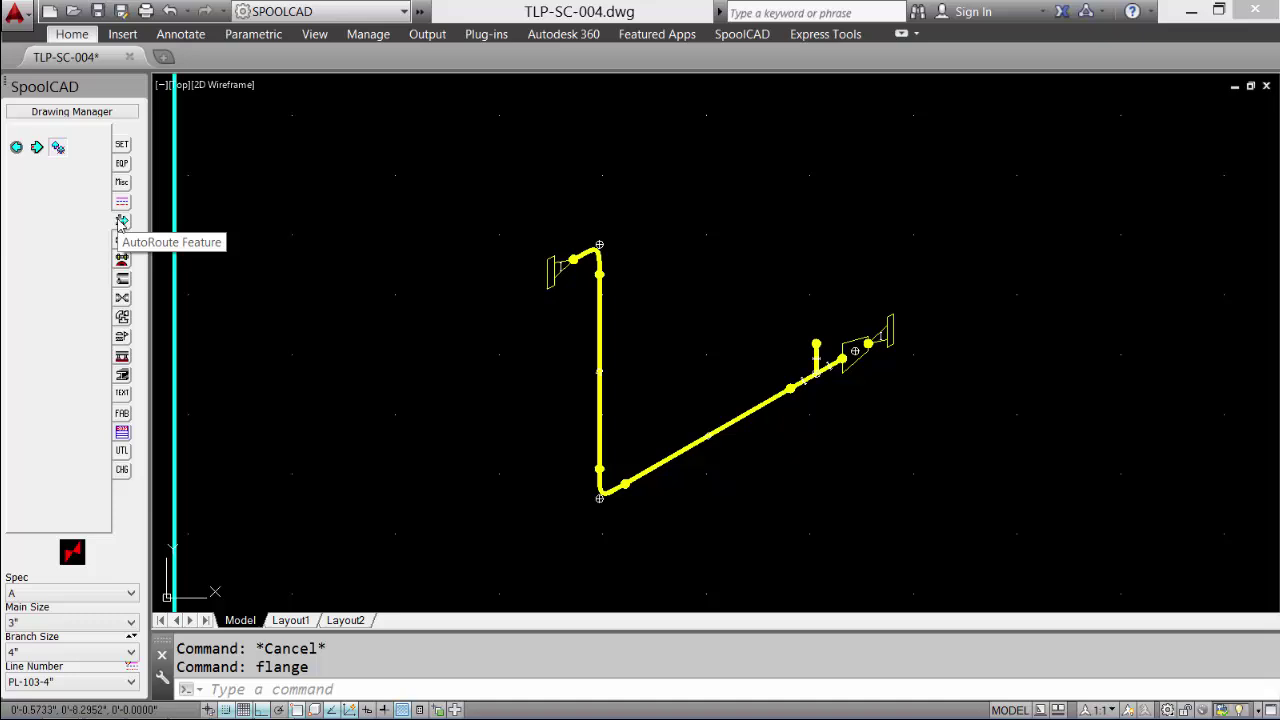
pyautogui.click(58, 148)
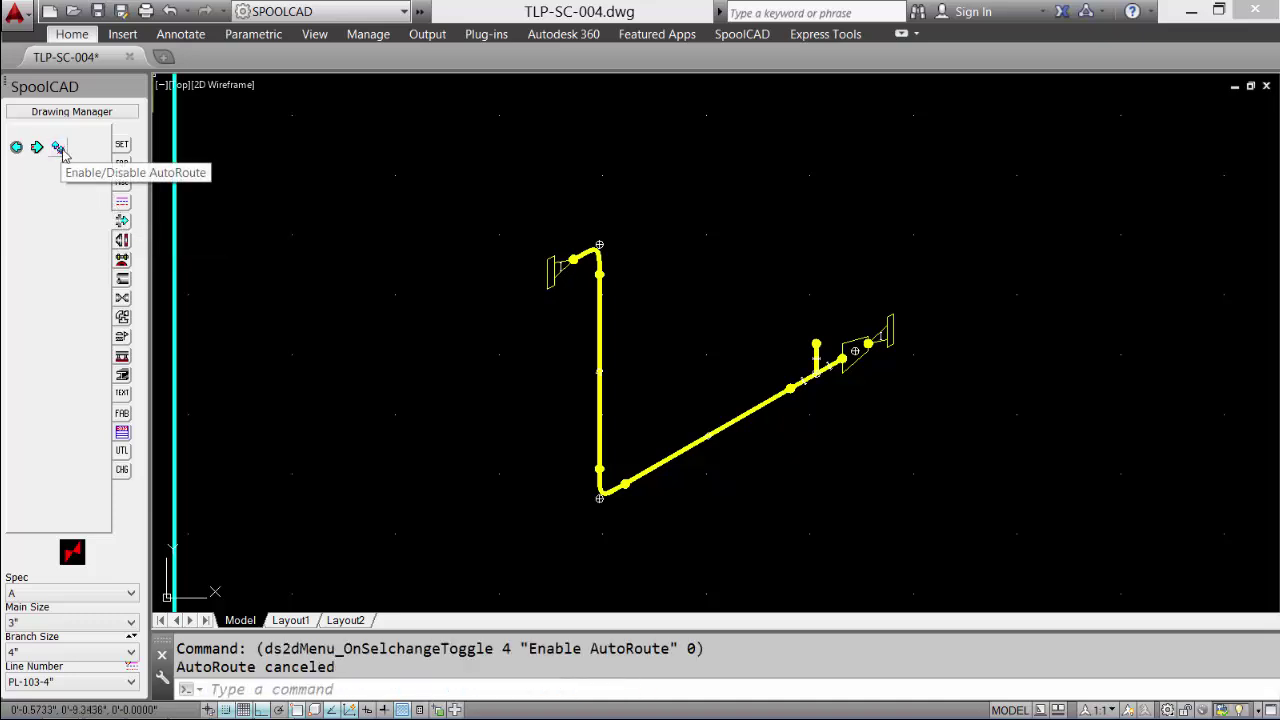
pyautogui.click(122, 240)
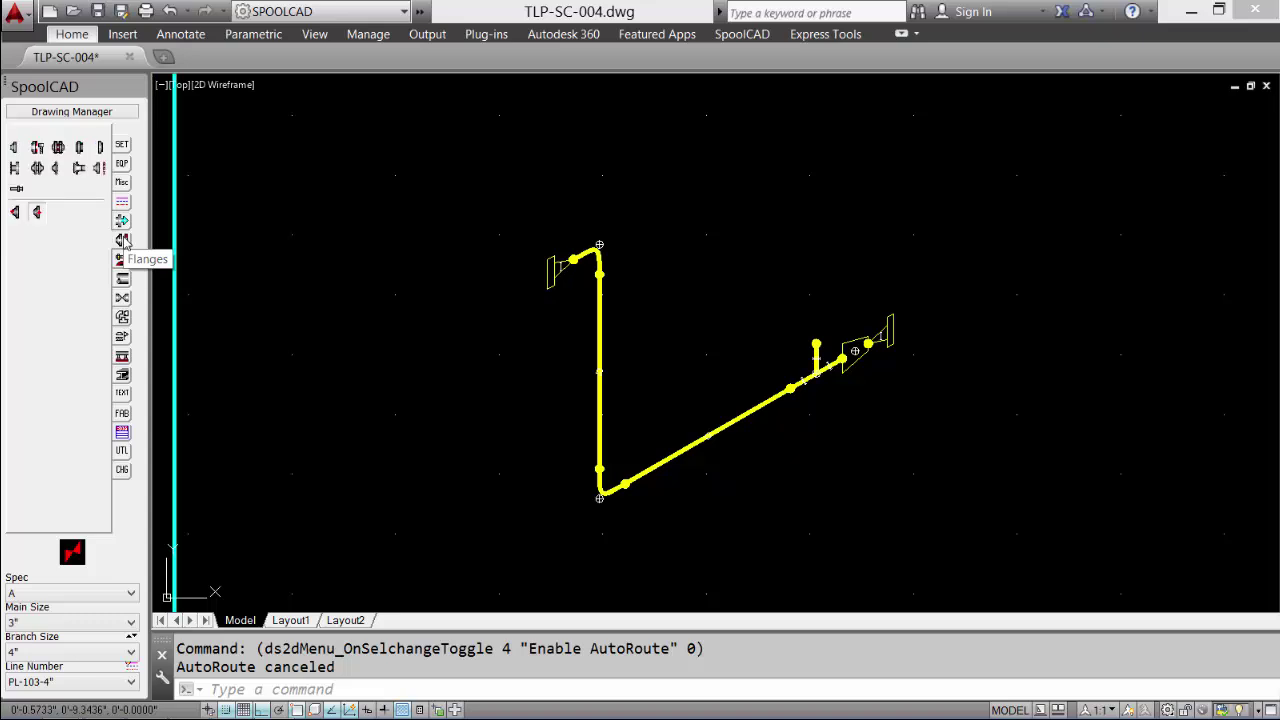
pyautogui.click(93, 624)
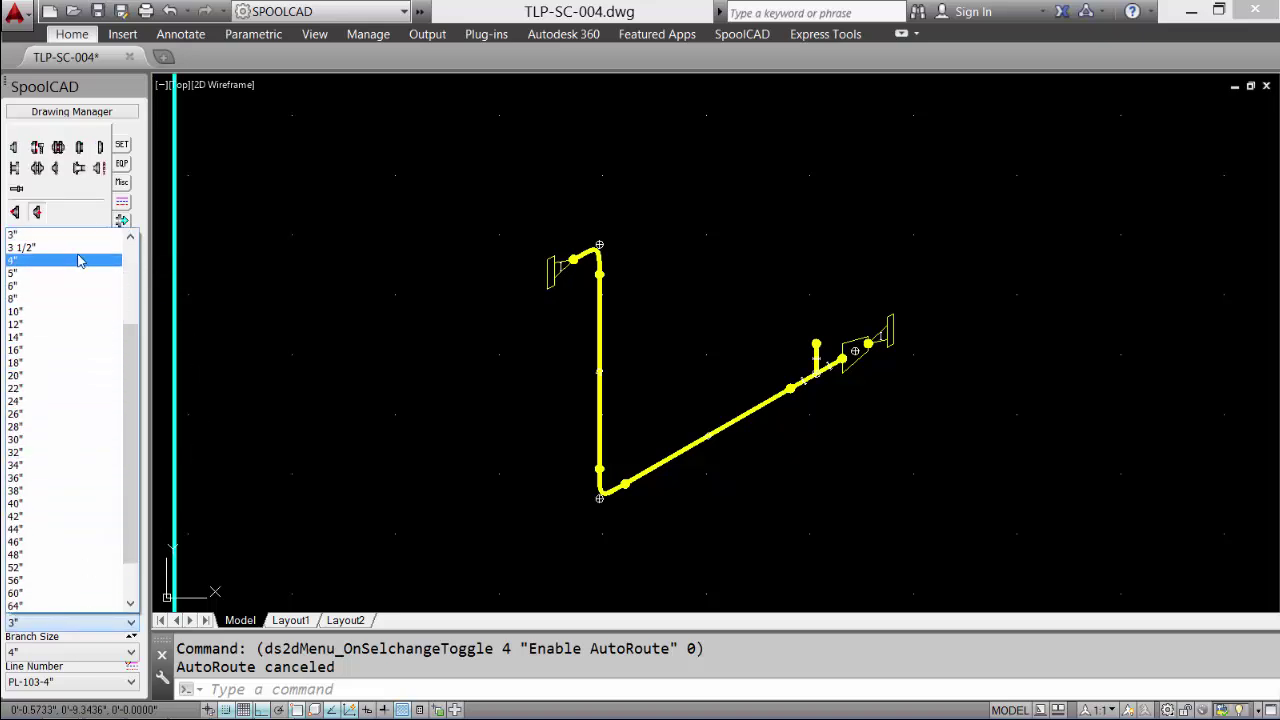
pyautogui.click(80, 261)
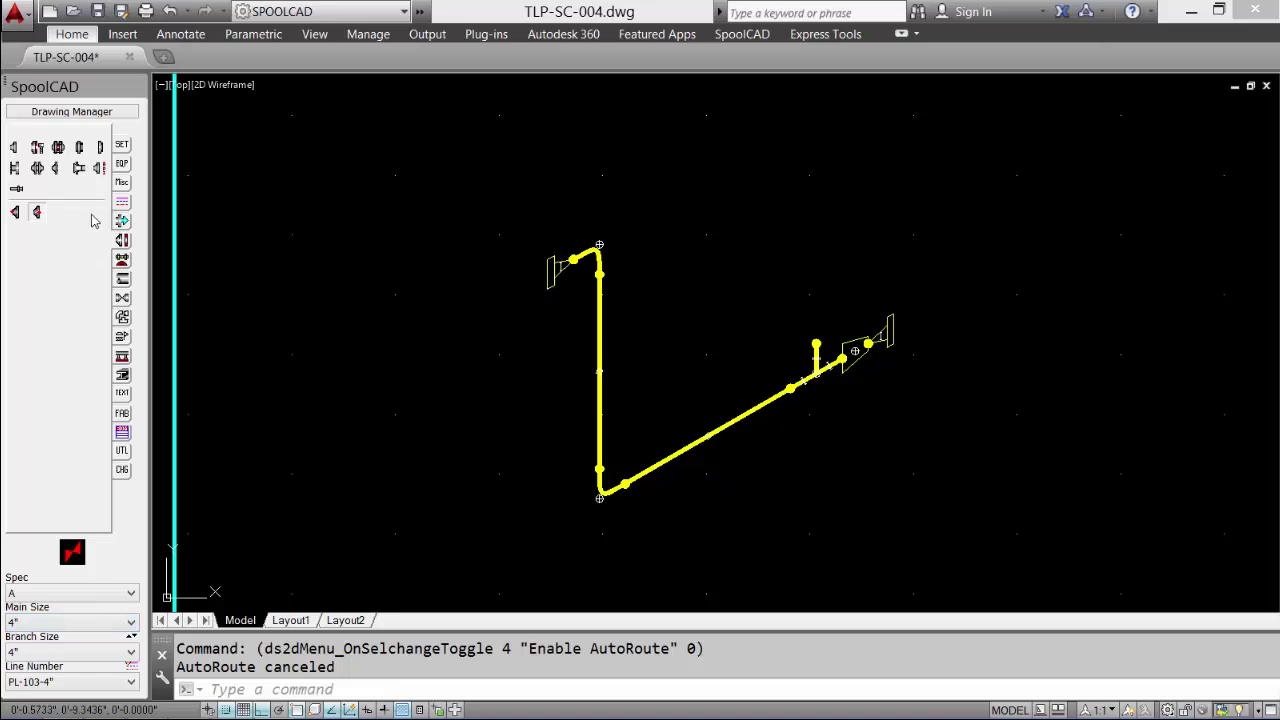
# - Cap the tee's upright branch with a flange and match the main size to 3"
pyautogui.click(15, 148)
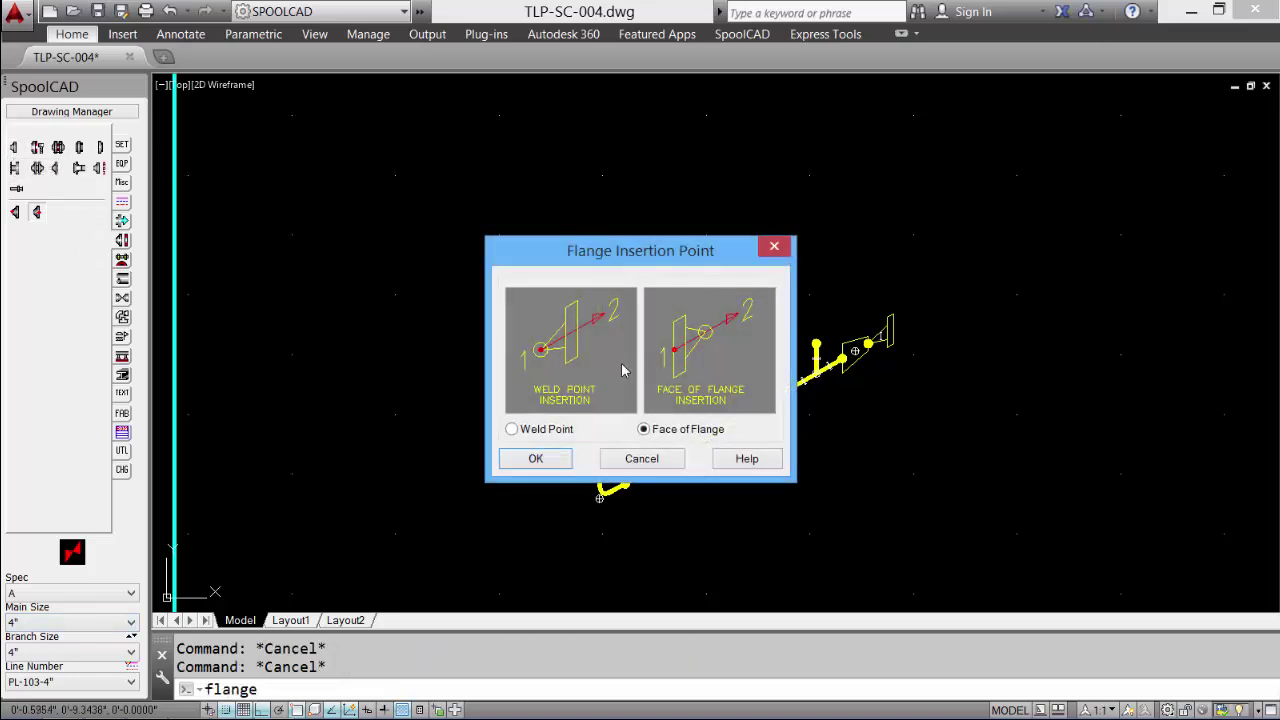
pyautogui.click(535, 459)
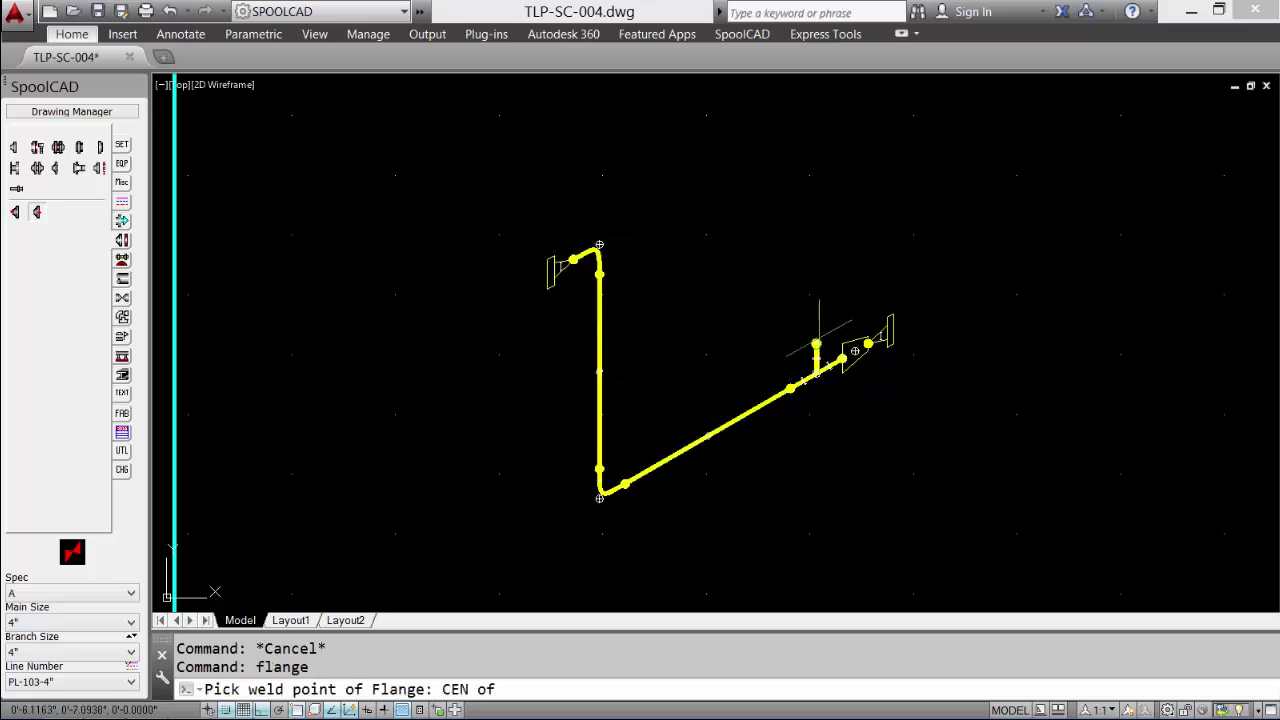
pyautogui.click(817, 343)
pyautogui.click(830, 215)
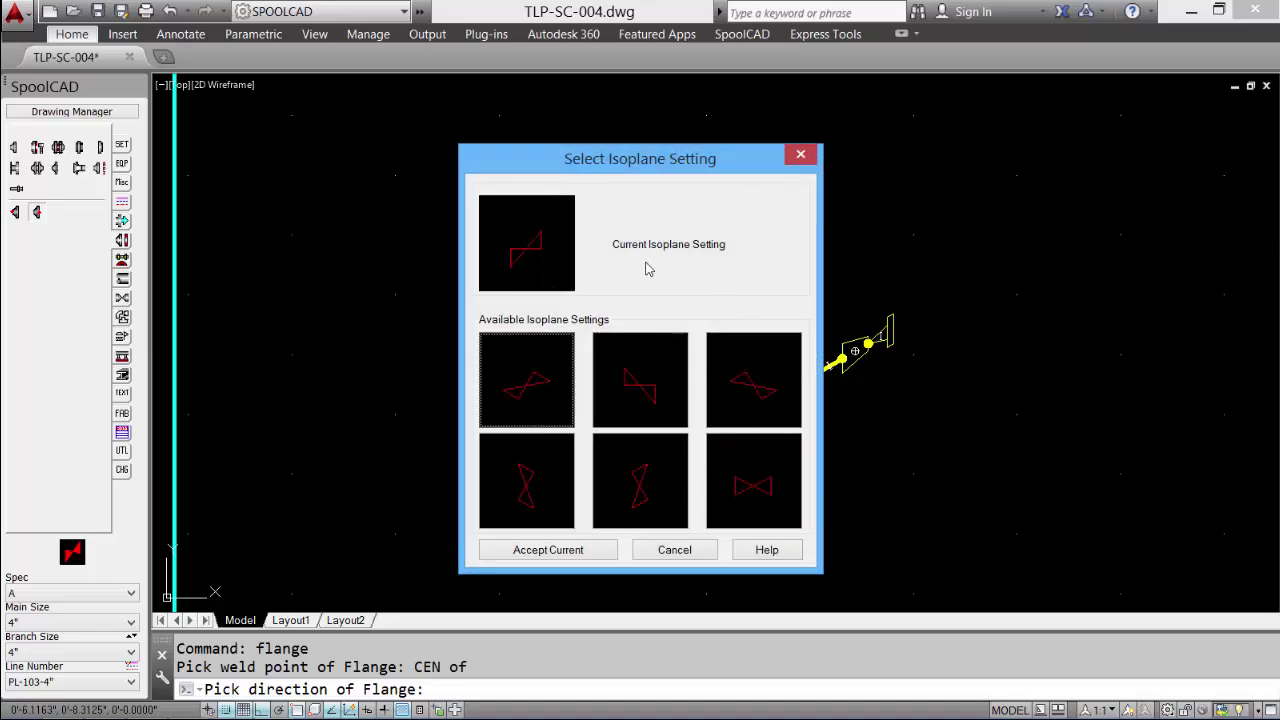
pyautogui.click(640, 480)
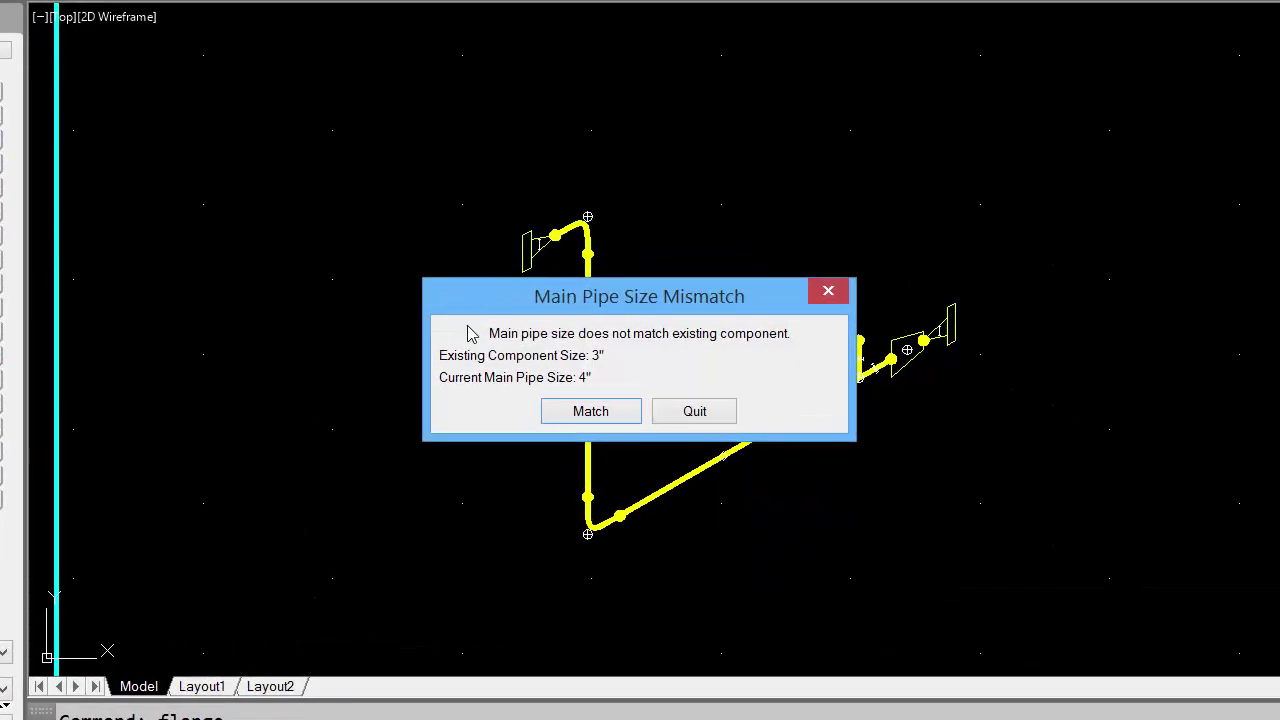
pyautogui.click(610, 415)
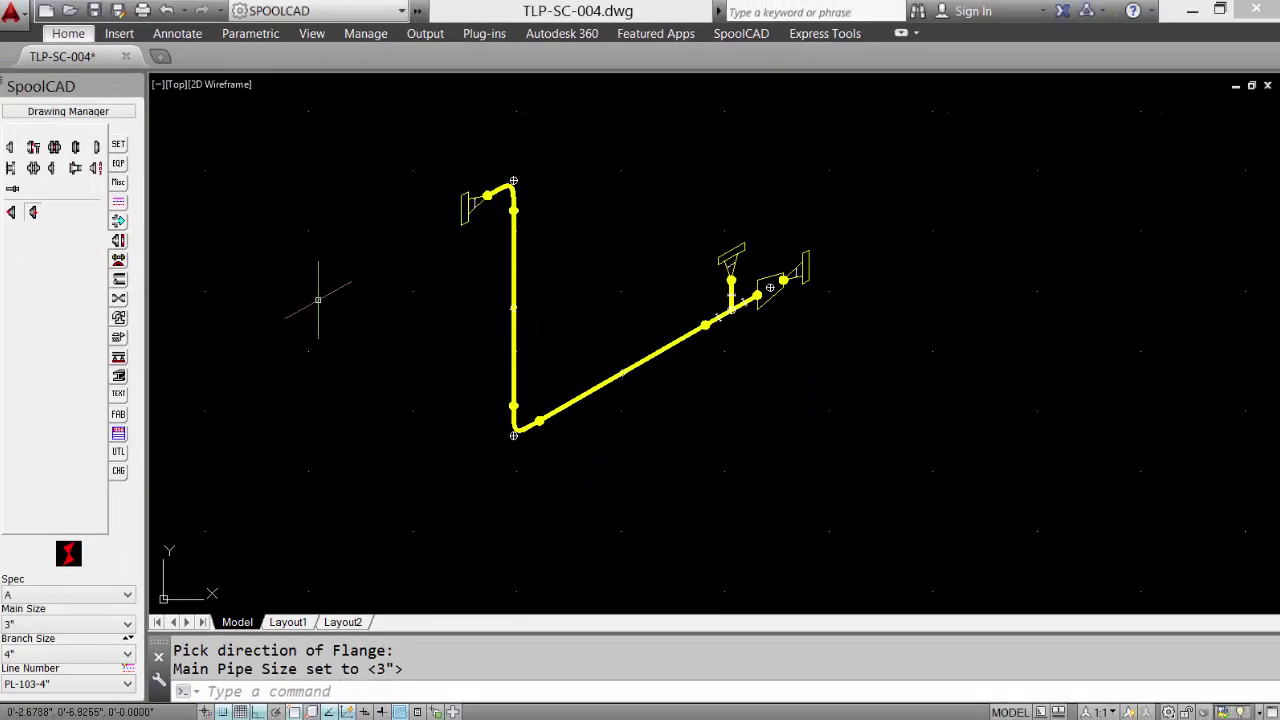
# - Add a 9" isometric dimension from the flange midpoint to the first elbow centre
pyautogui.click(118, 453)
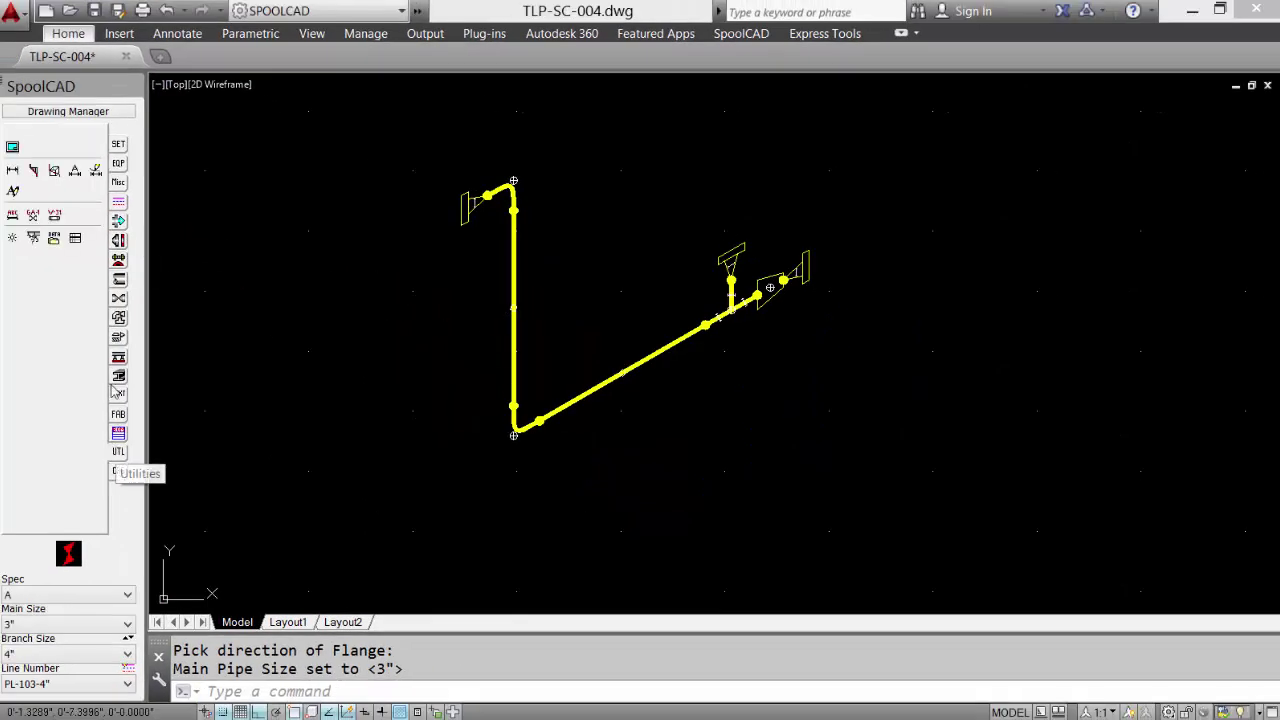
pyautogui.click(12, 171)
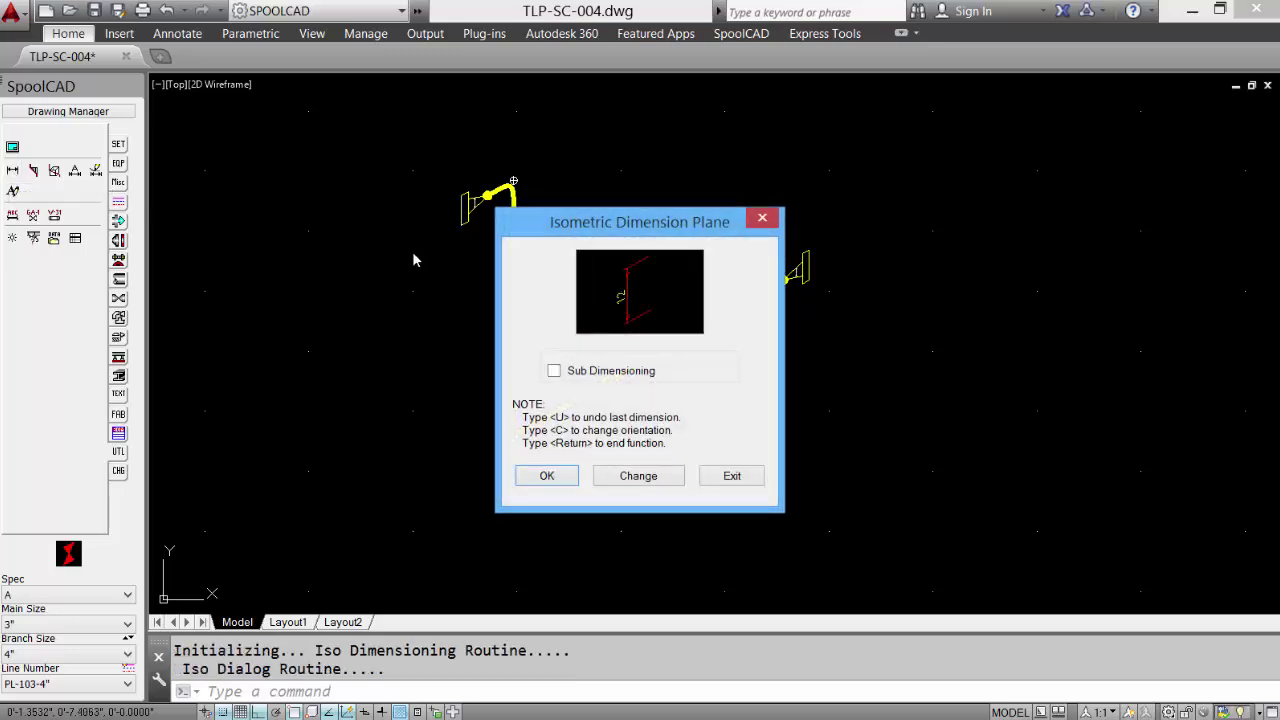
pyautogui.click(637, 477)
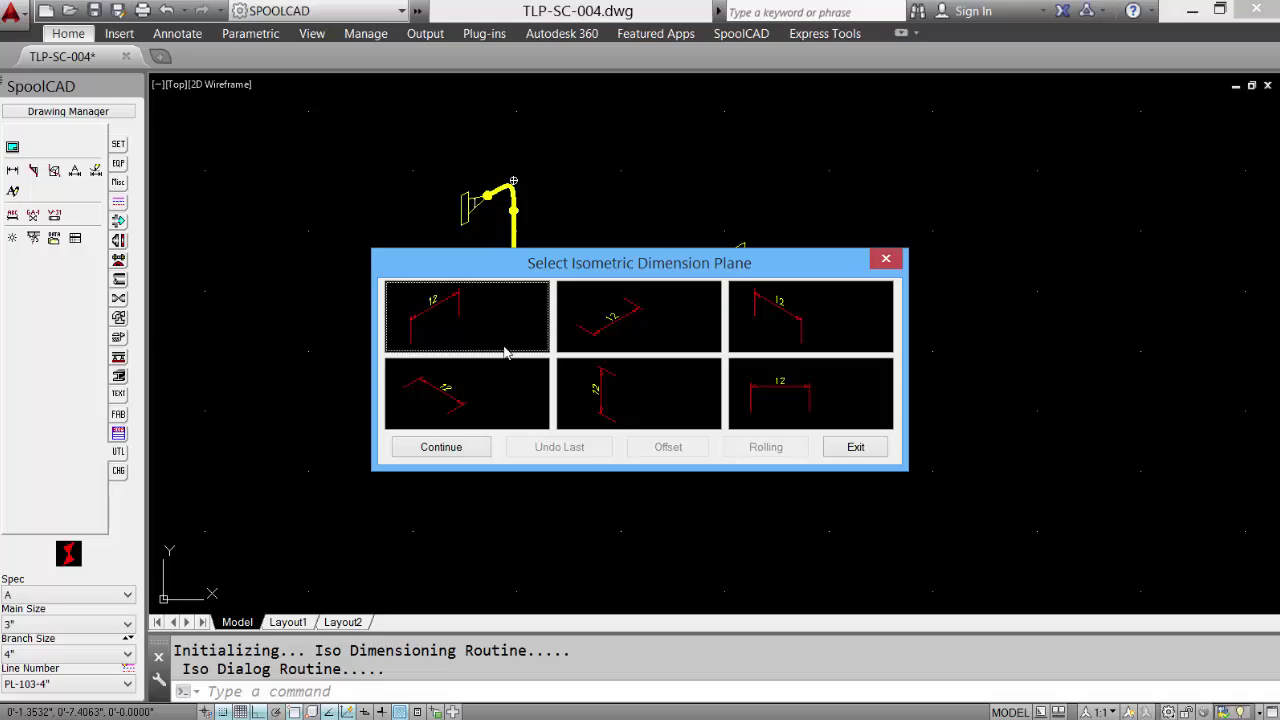
pyautogui.click(496, 328)
pyautogui.write('MID')
pyautogui.press('Return')
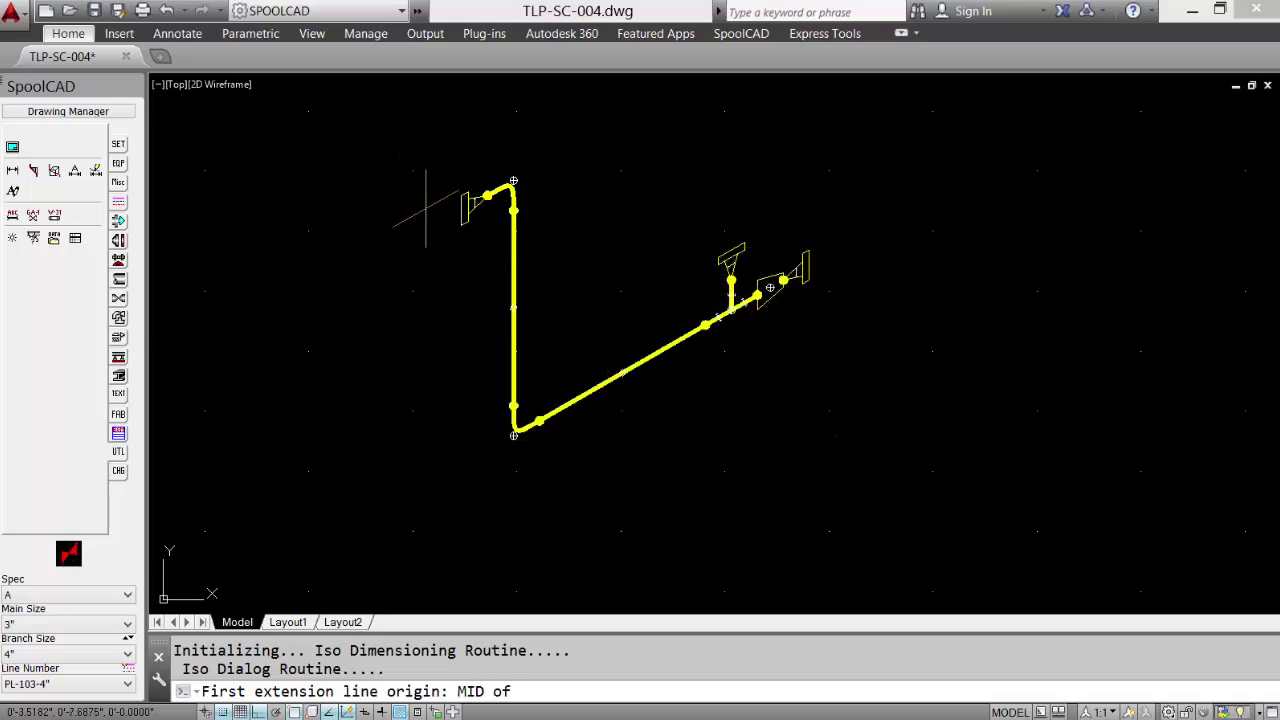
pyautogui.click(462, 209)
pyautogui.write('CEN')
pyautogui.press('Return')
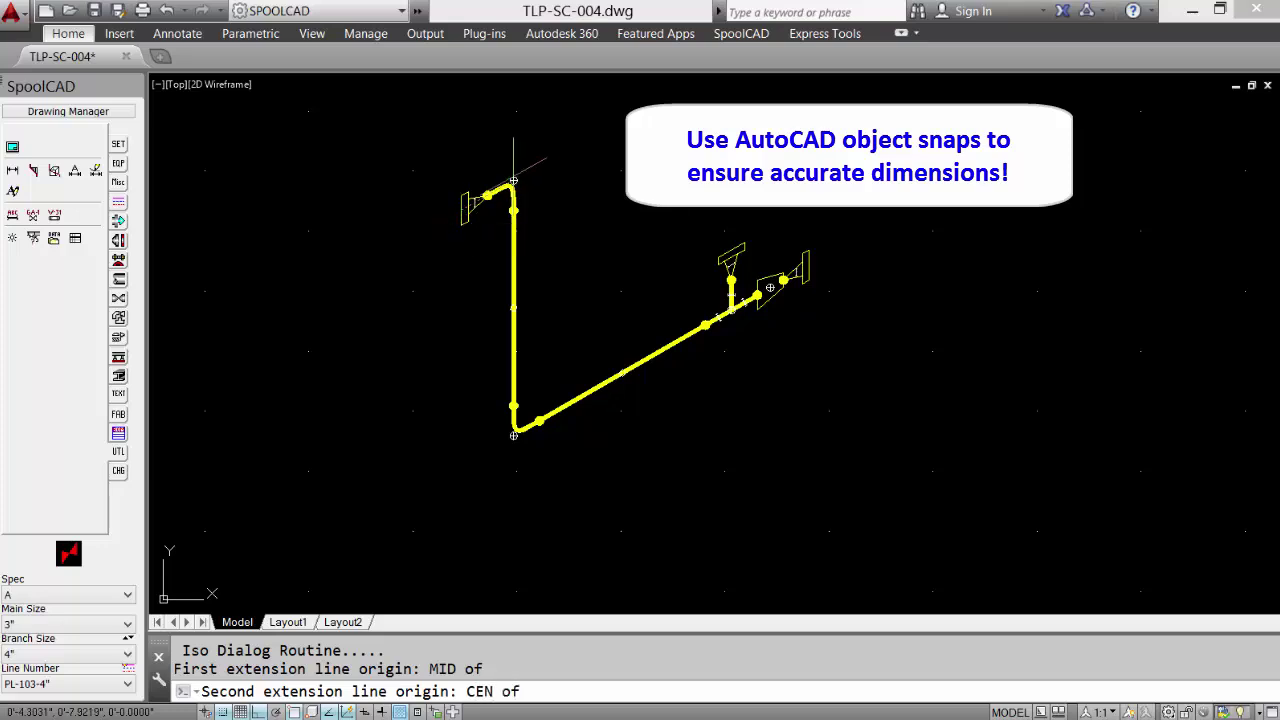
pyautogui.click(513, 178)
pyautogui.click(480, 165)
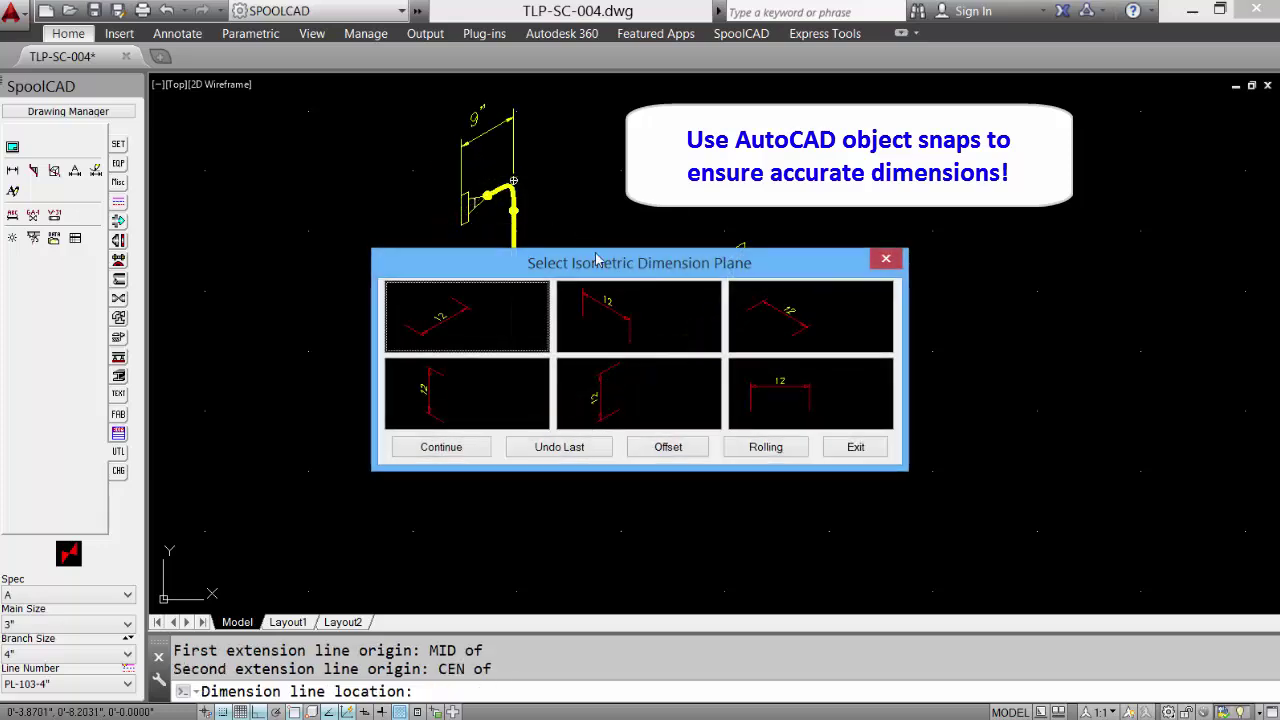
# - Begin dimensioning the vertical run in the vertical plane from the pipe's bottom centre
pyautogui.click(617, 401)
pyautogui.press('Return')
pyautogui.click(513, 435)
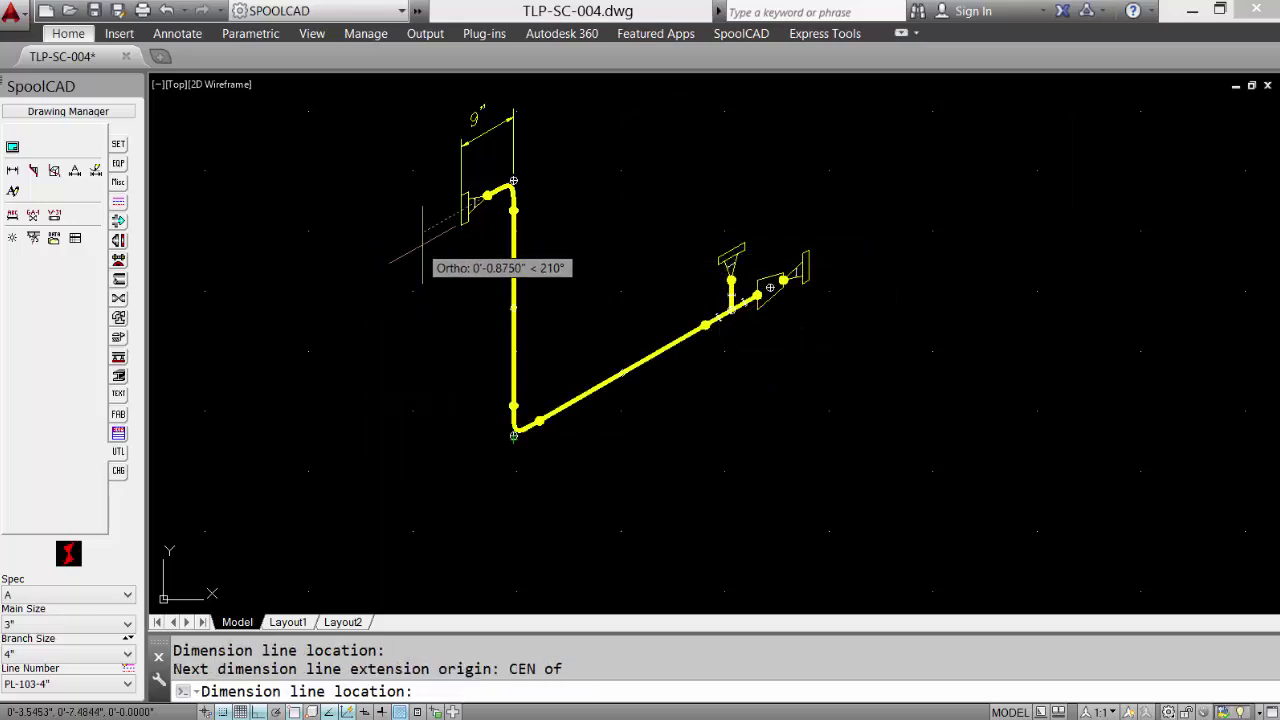
# - Place the vertical run's dimension with an overall pipe length of 48
pyautogui.click(422, 244)
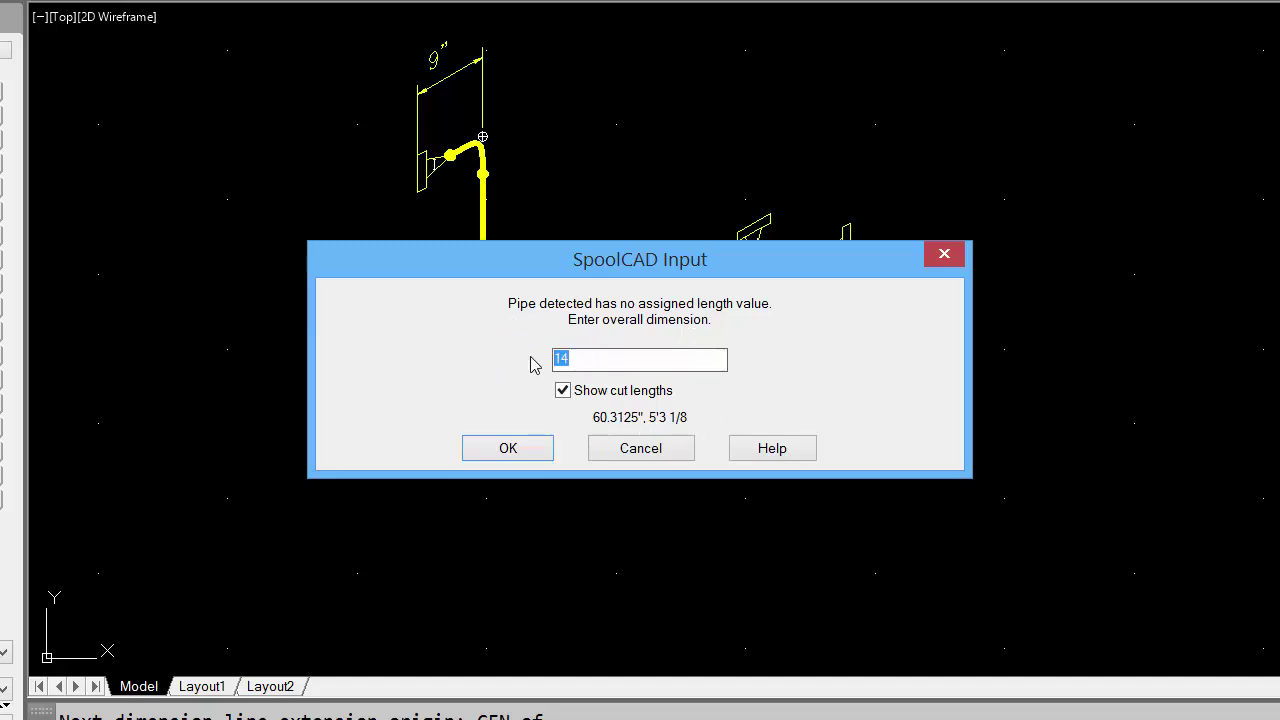
pyautogui.write('48')
pyautogui.click(535, 451)
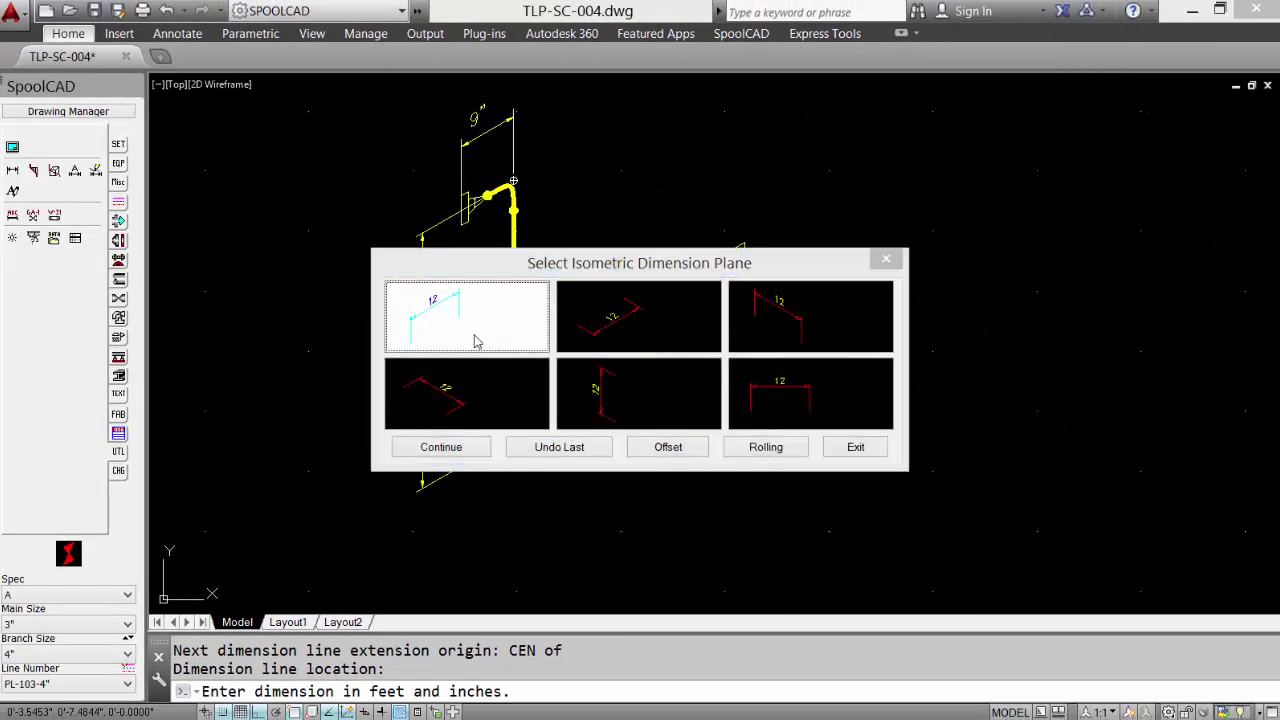
# - Dimension the diagonal run at 60 (5'-0") showing its (4'-1 7/8") cut length
pyautogui.click(476, 341)
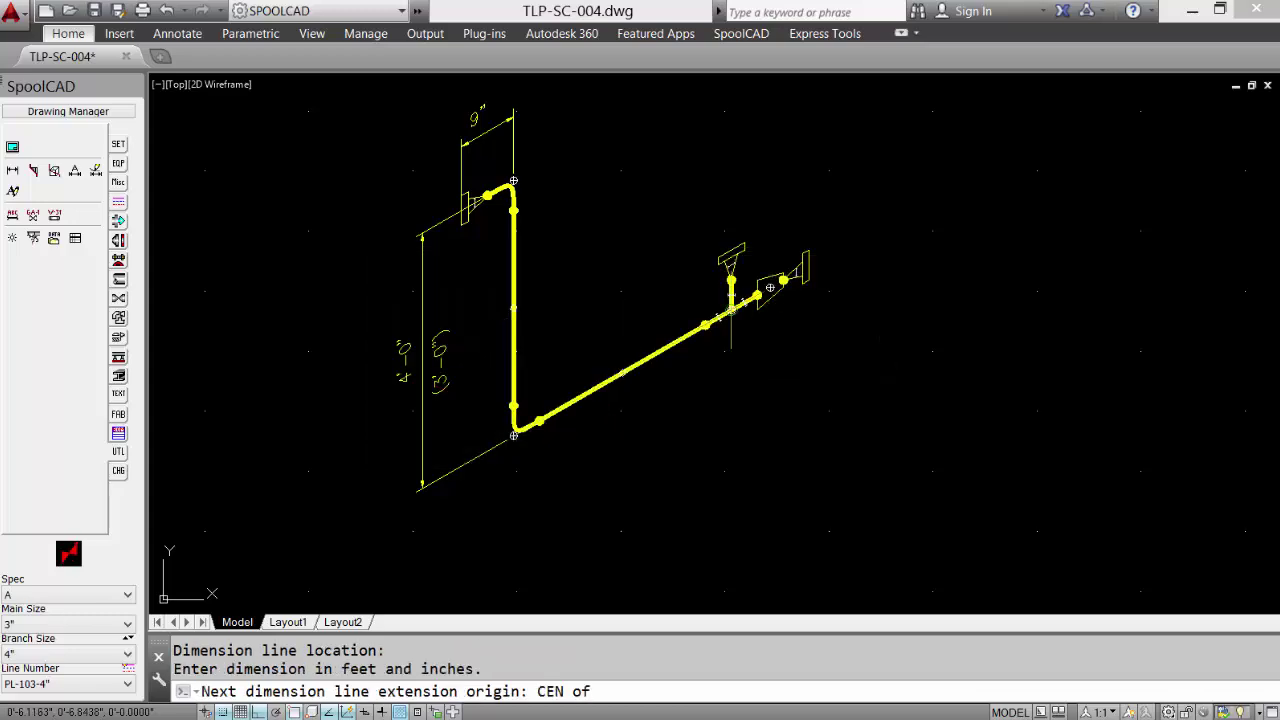
pyautogui.click(507, 509)
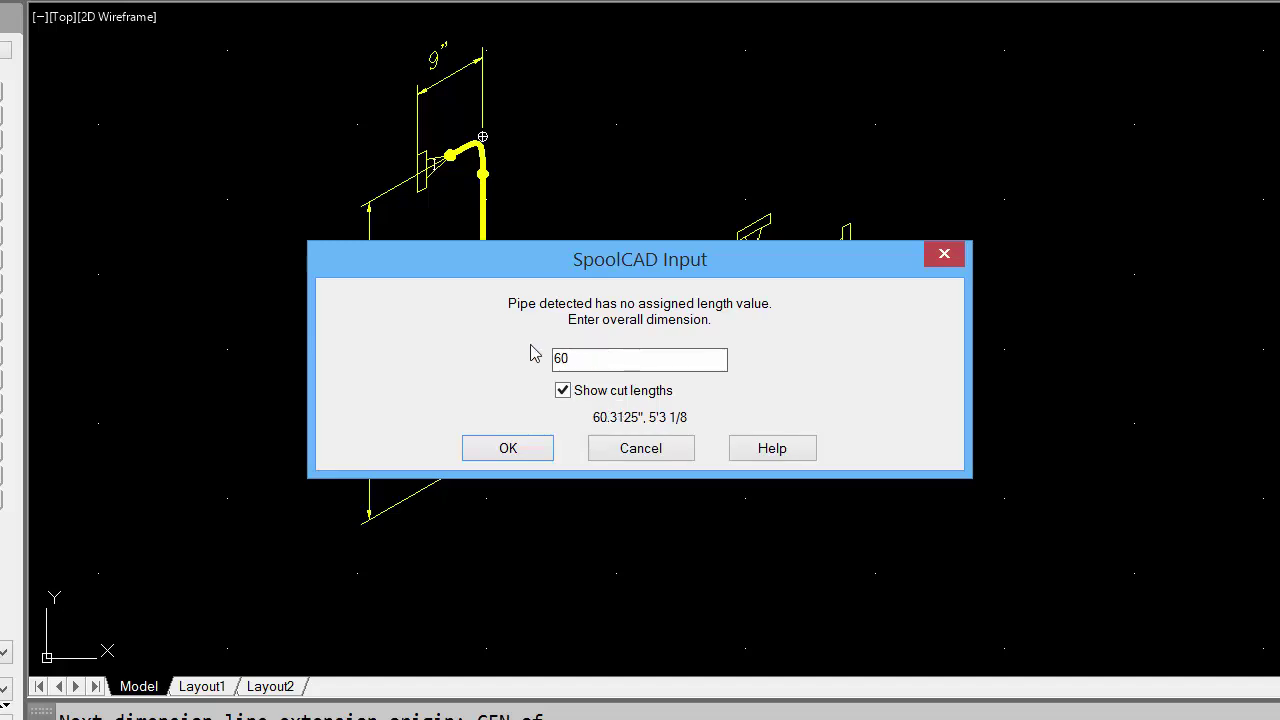
pyautogui.press('Return')
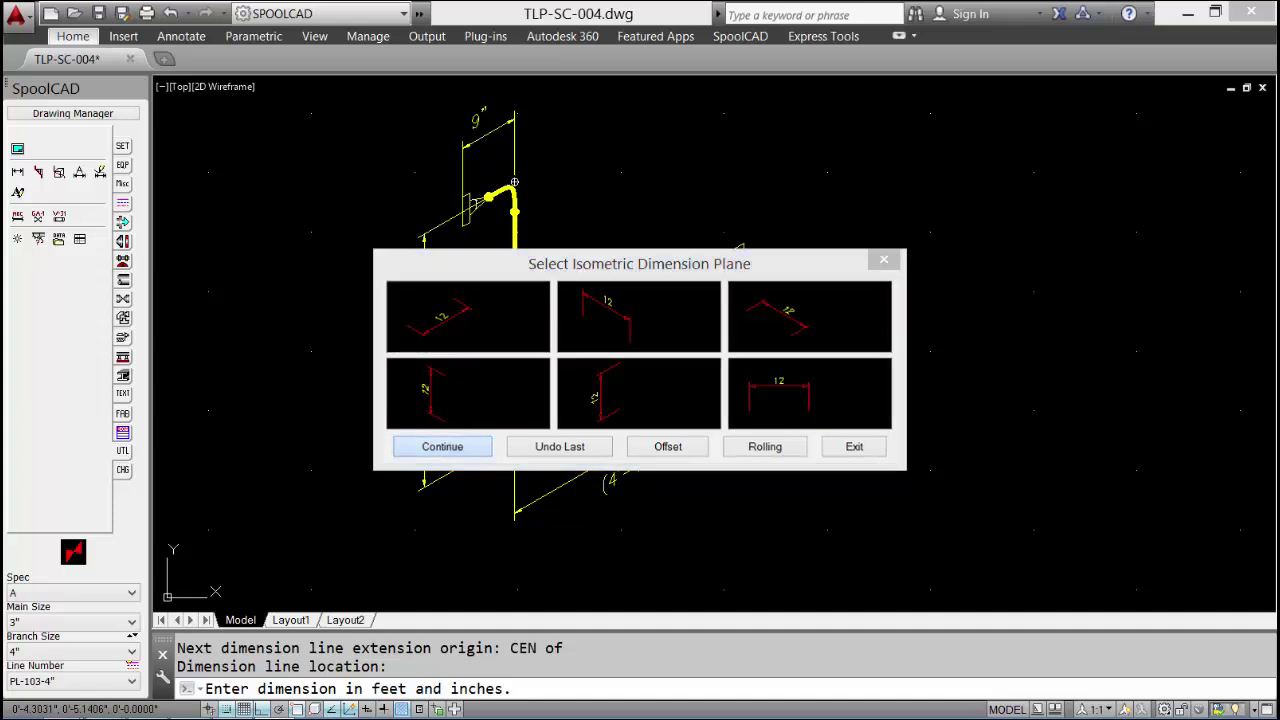
pyautogui.click(443, 446)
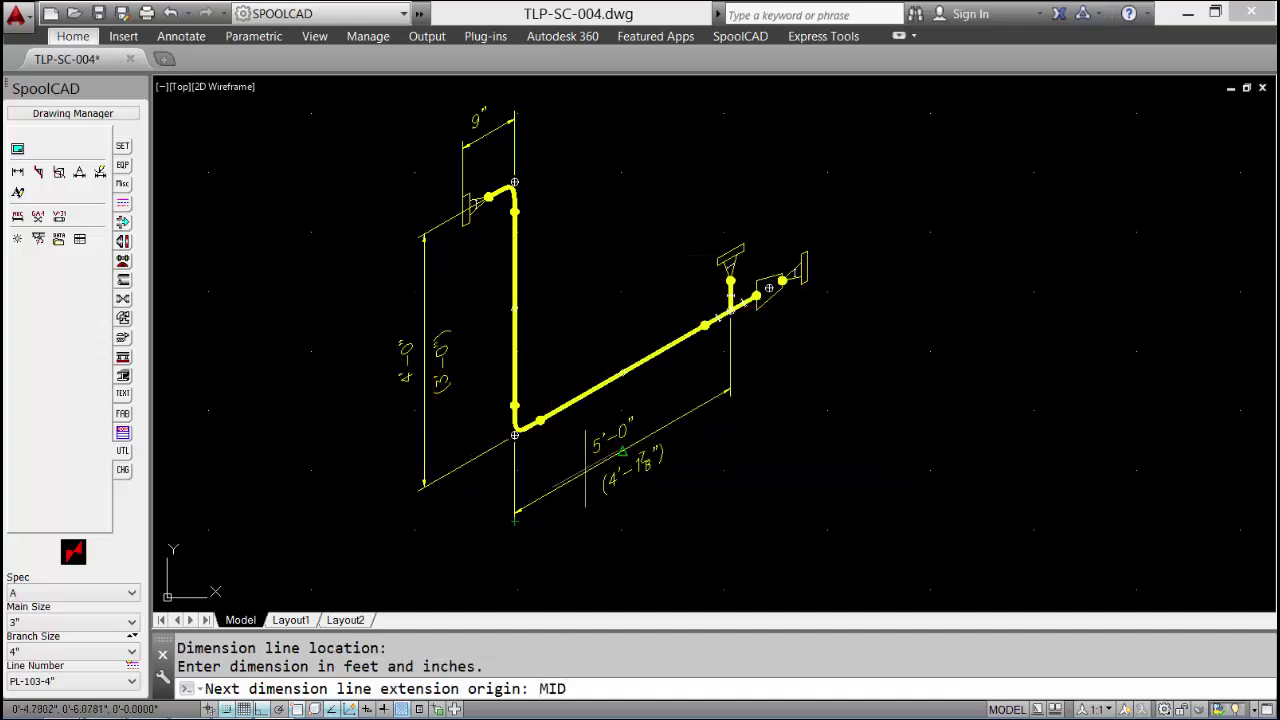
# - Generate the bill of material for TLP-SC-004 and insert it at the sheet's top-right corner
pyautogui.press('Return')
pyautogui.press('Return')
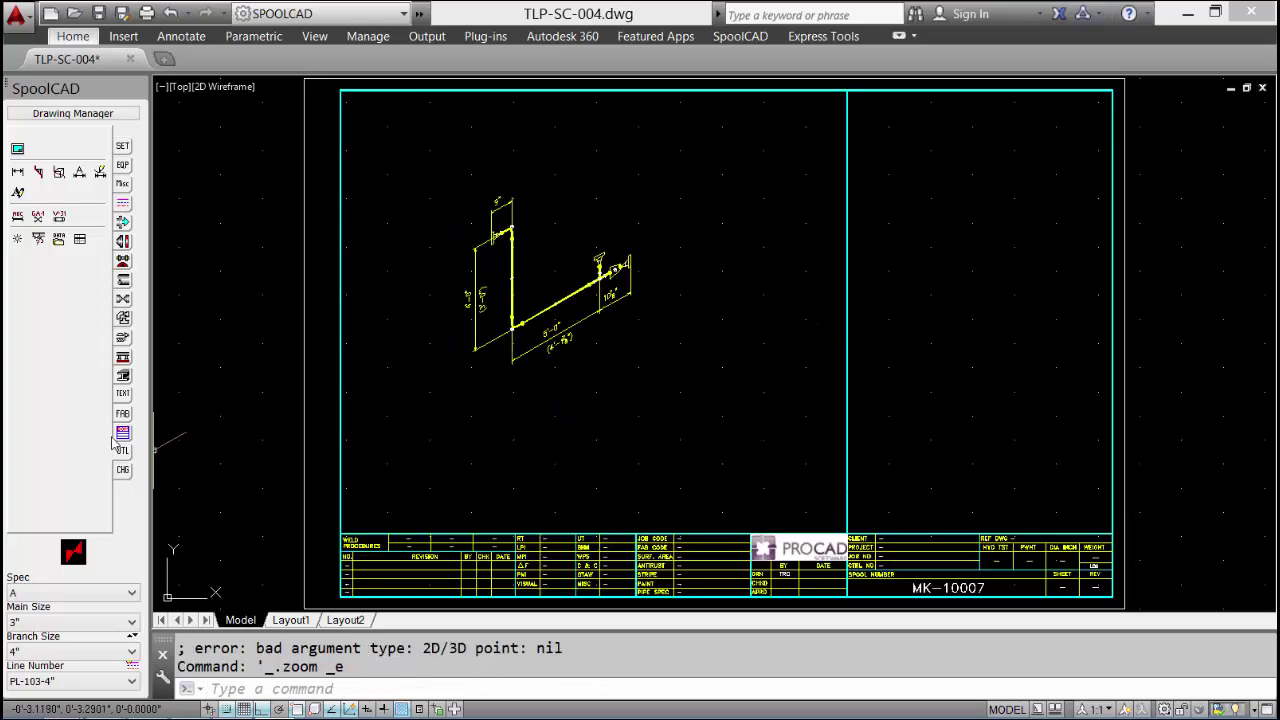
pyautogui.click(122, 432)
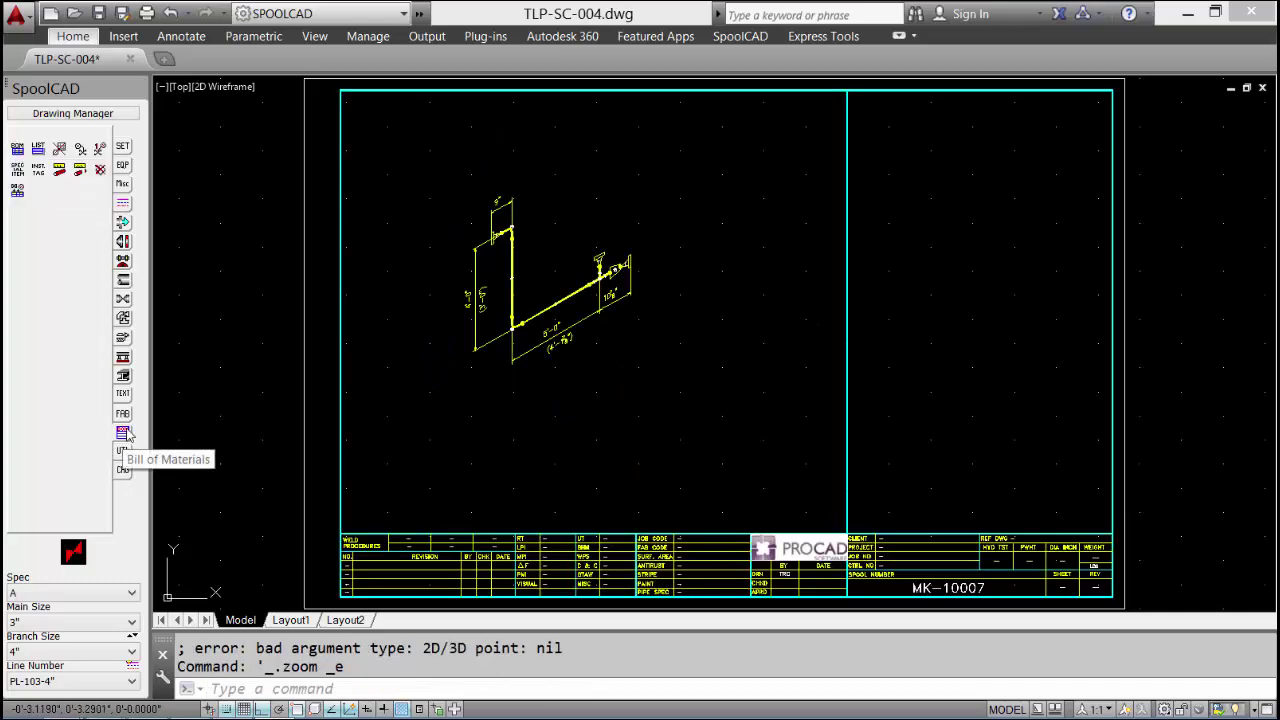
pyautogui.click(17, 150)
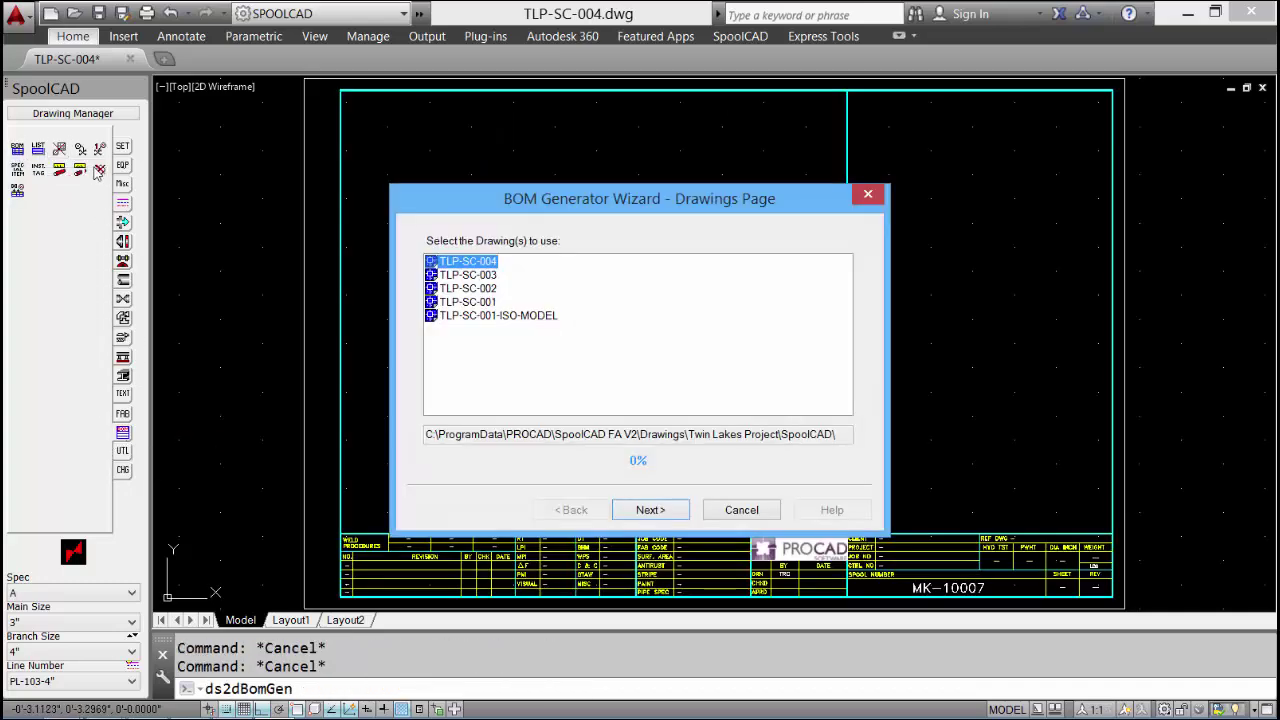
pyautogui.click(650, 510)
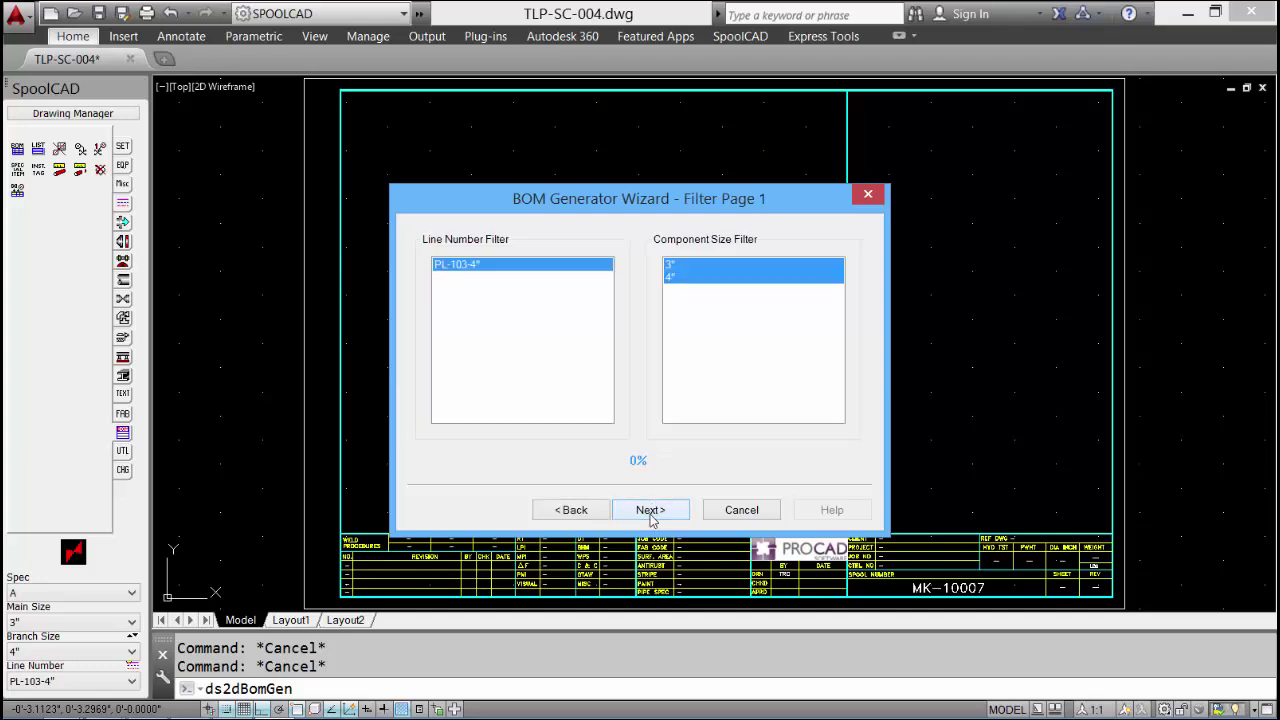
pyautogui.click(650, 510)
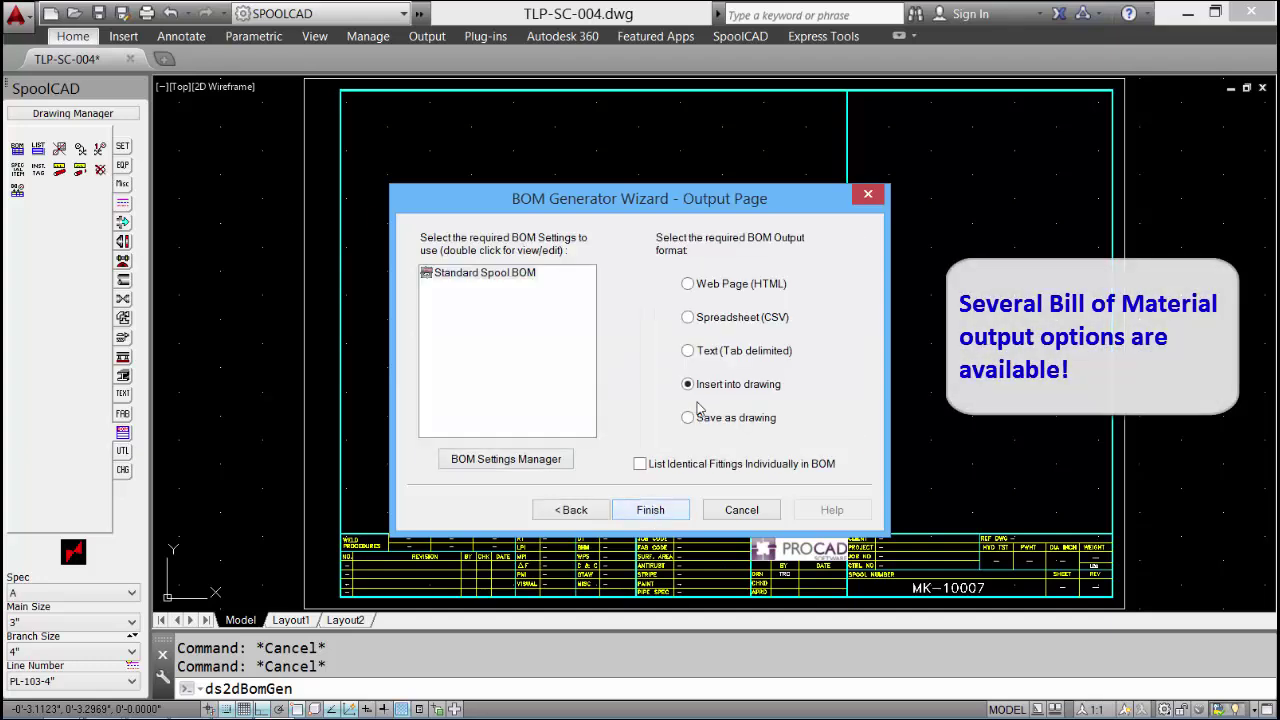
pyautogui.click(650, 510)
pyautogui.click(1110, 92)
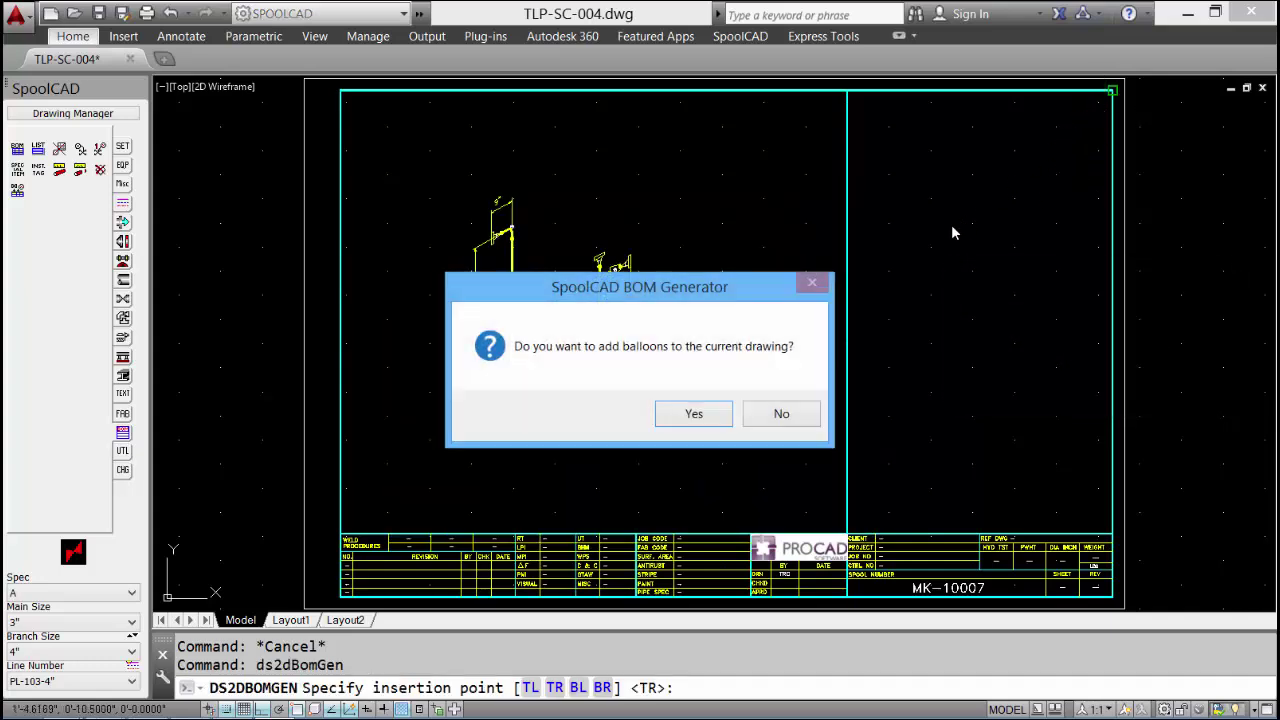
# - Add material balloons, placing balloon 4 above the pipe support and 3 beside the end flange
pyautogui.click(694, 414)
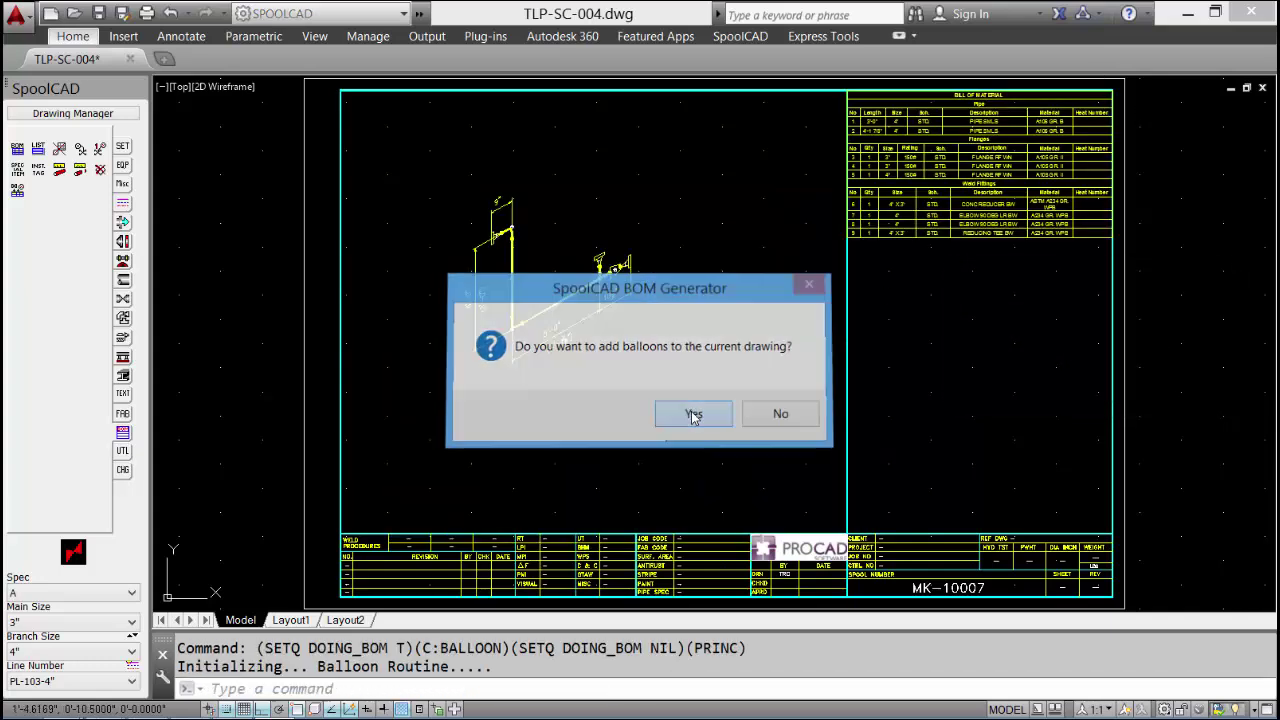
pyautogui.click(535, 460)
pyautogui.click(640, 278)
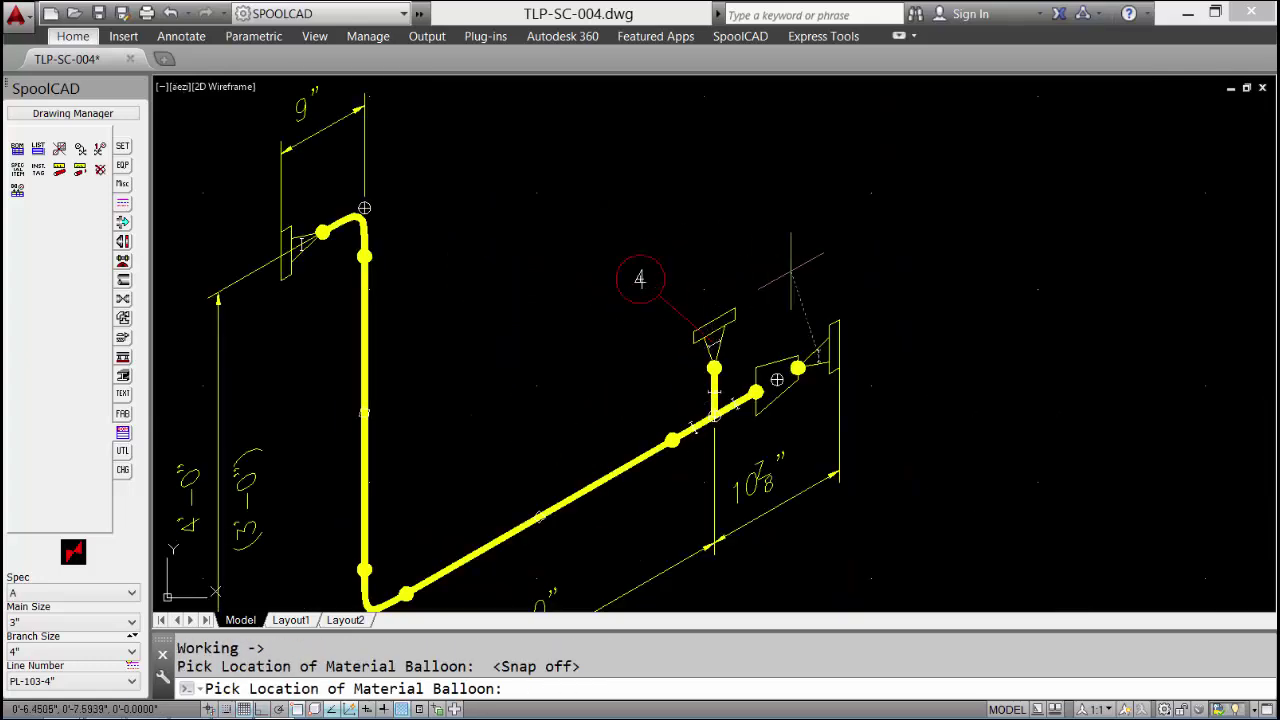
pyautogui.click(886, 262)
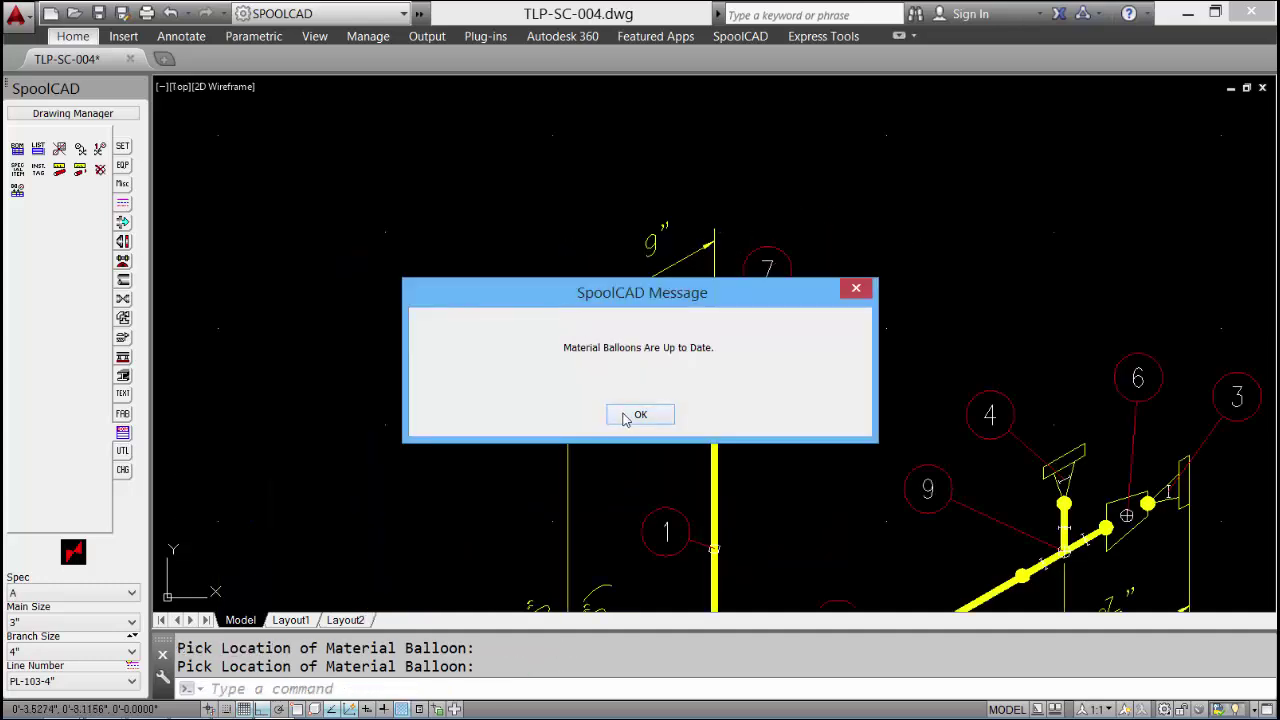
# - Dismiss the balloons-up-to-date message and zoom in on the Bill of Material
pyautogui.click(626, 418)
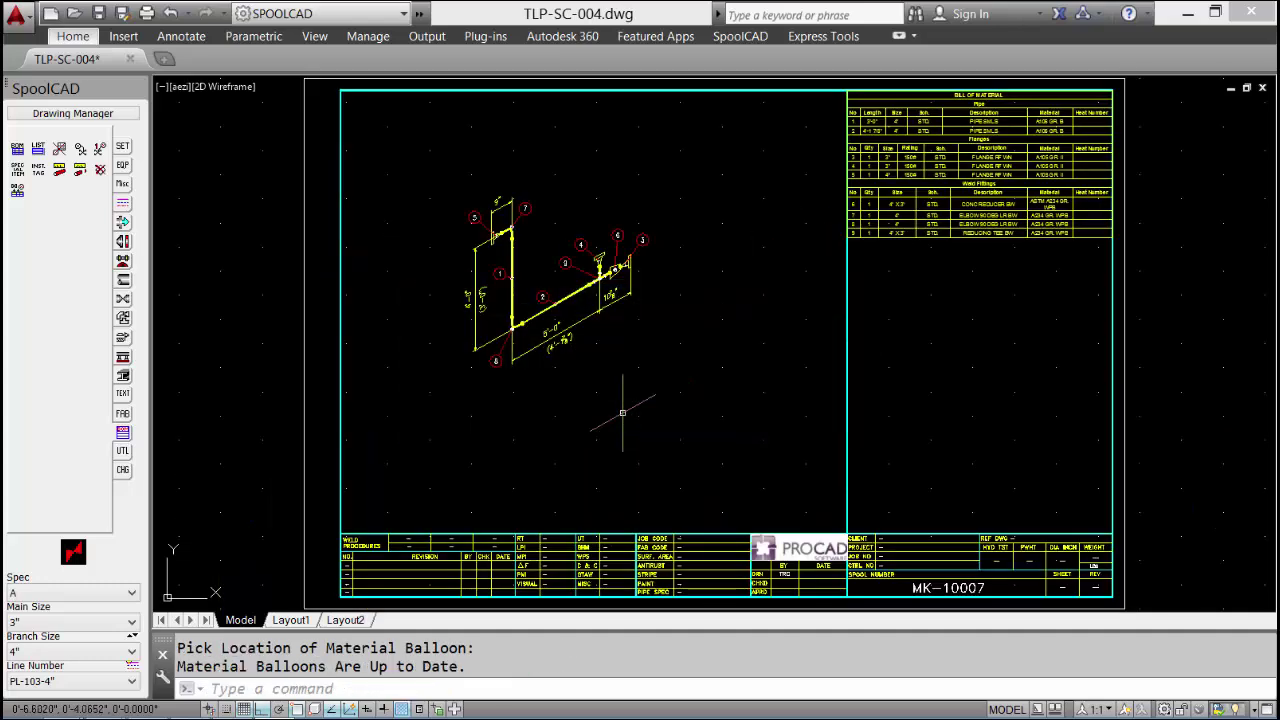
pyautogui.write('z')
pyautogui.press('Return')
pyautogui.click(820, 82)
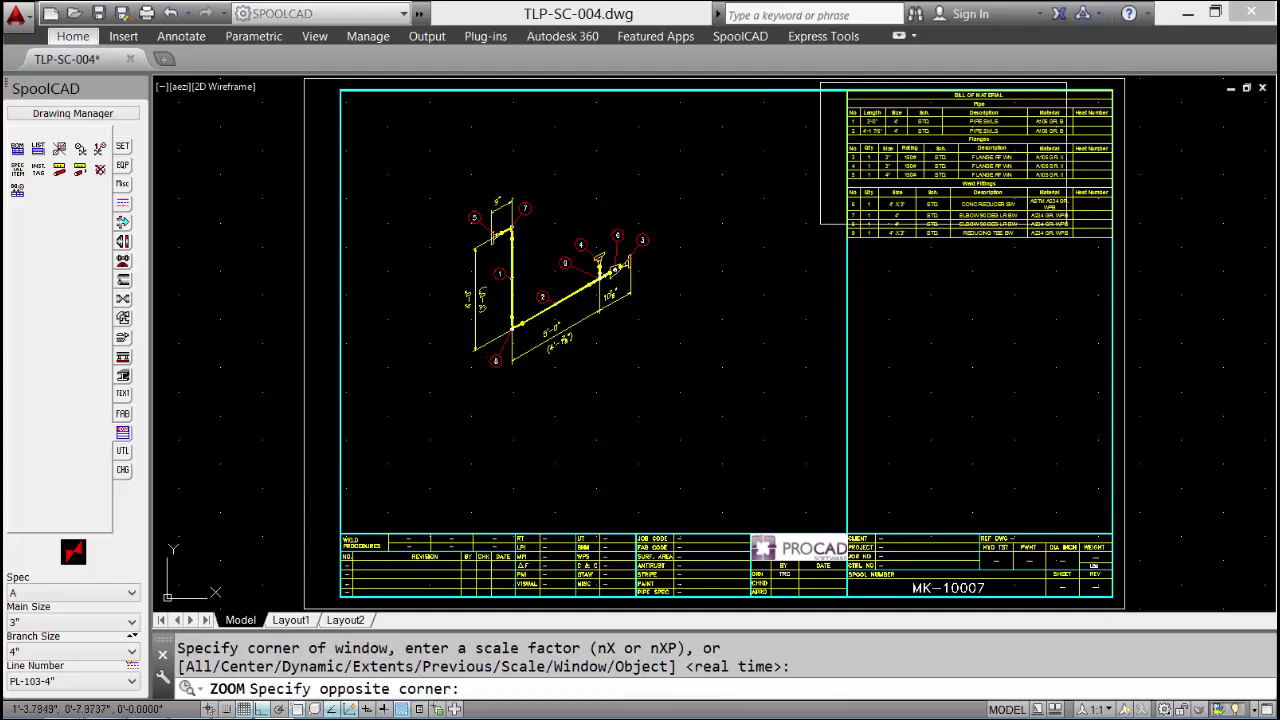
pyautogui.click(1118, 252)
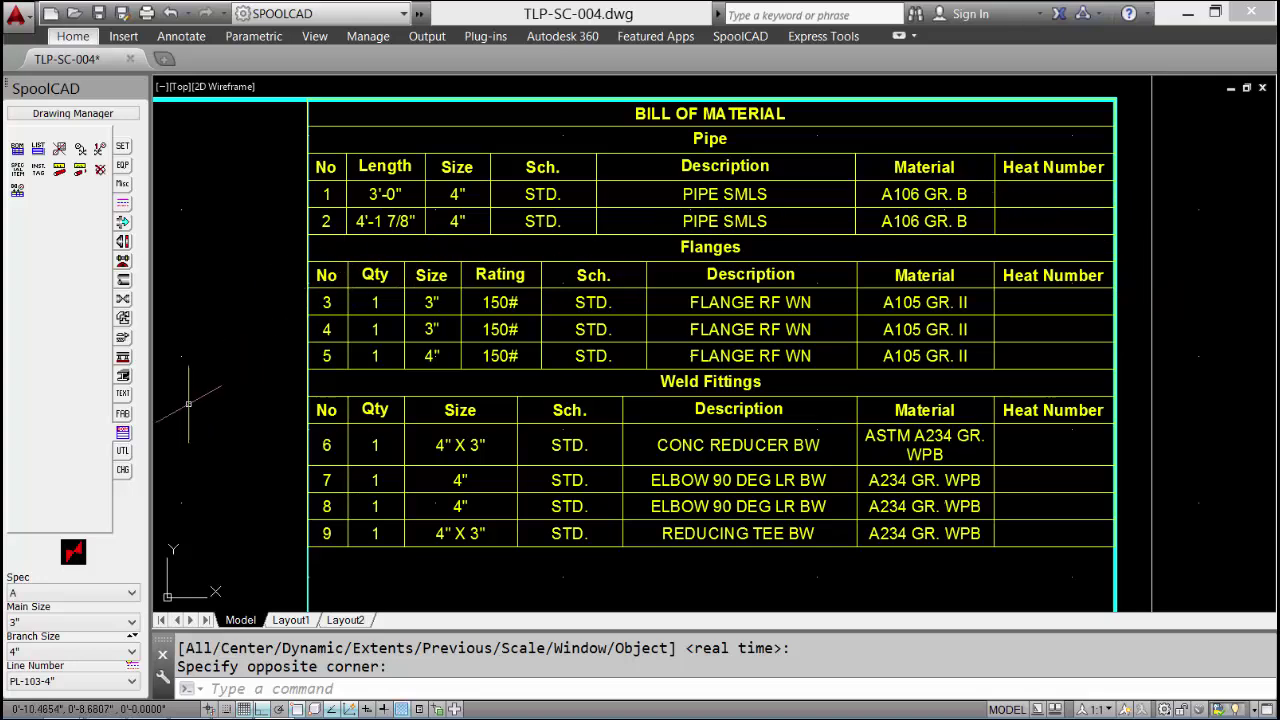
# - Enter heat numbers 123, 456 and 789 for BOM items 1, 2 and 3
pyautogui.click(123, 415)
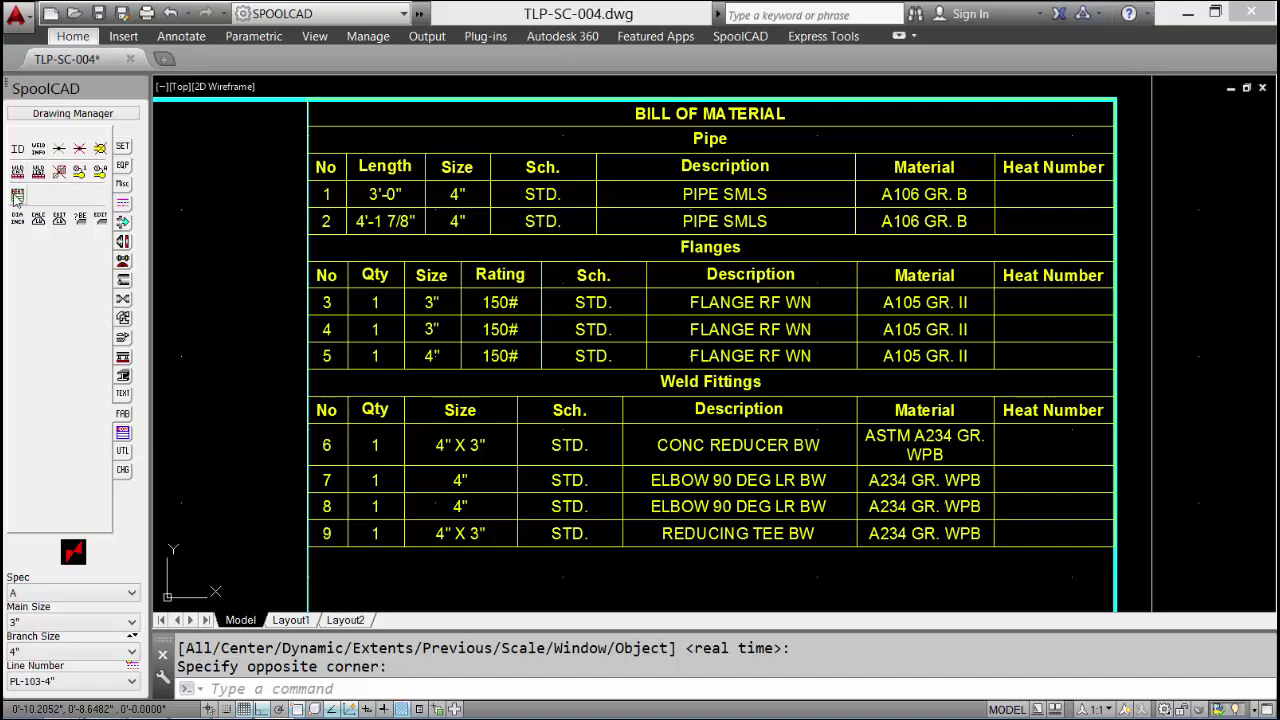
pyautogui.click(17, 196)
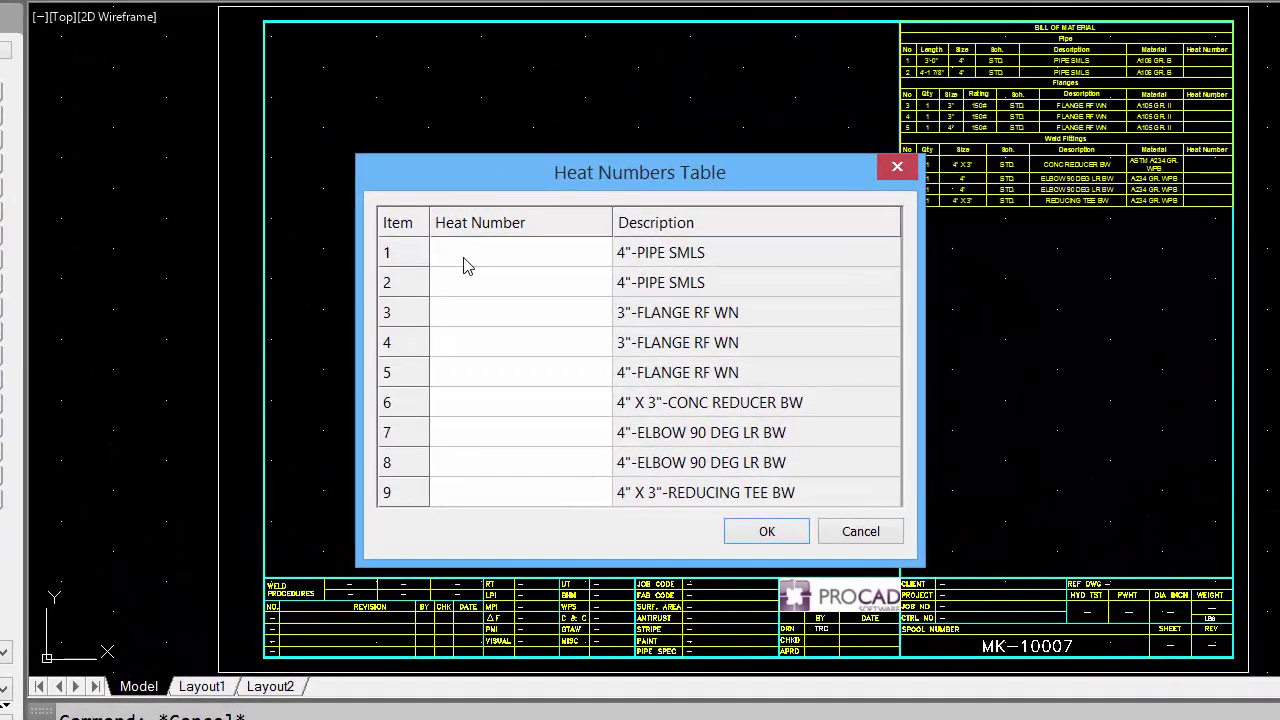
pyautogui.click(477, 268)
pyautogui.write('123')
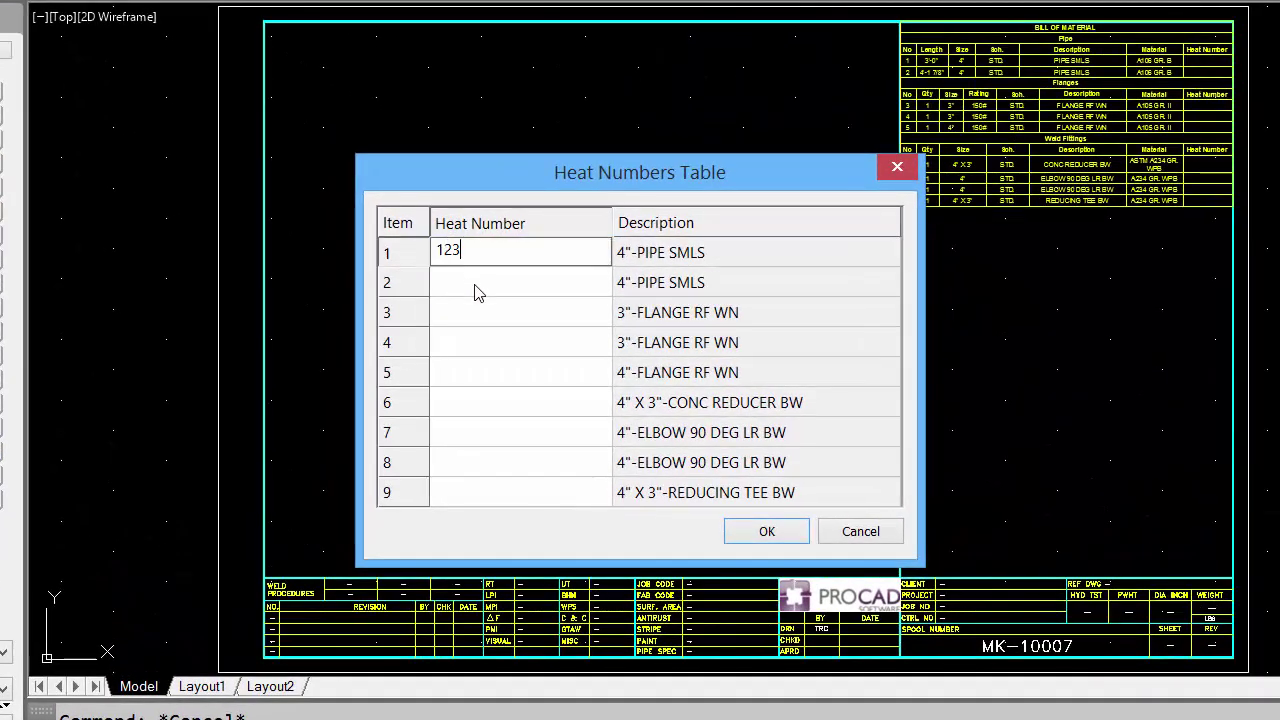
pyautogui.click(476, 291)
pyautogui.write('456')
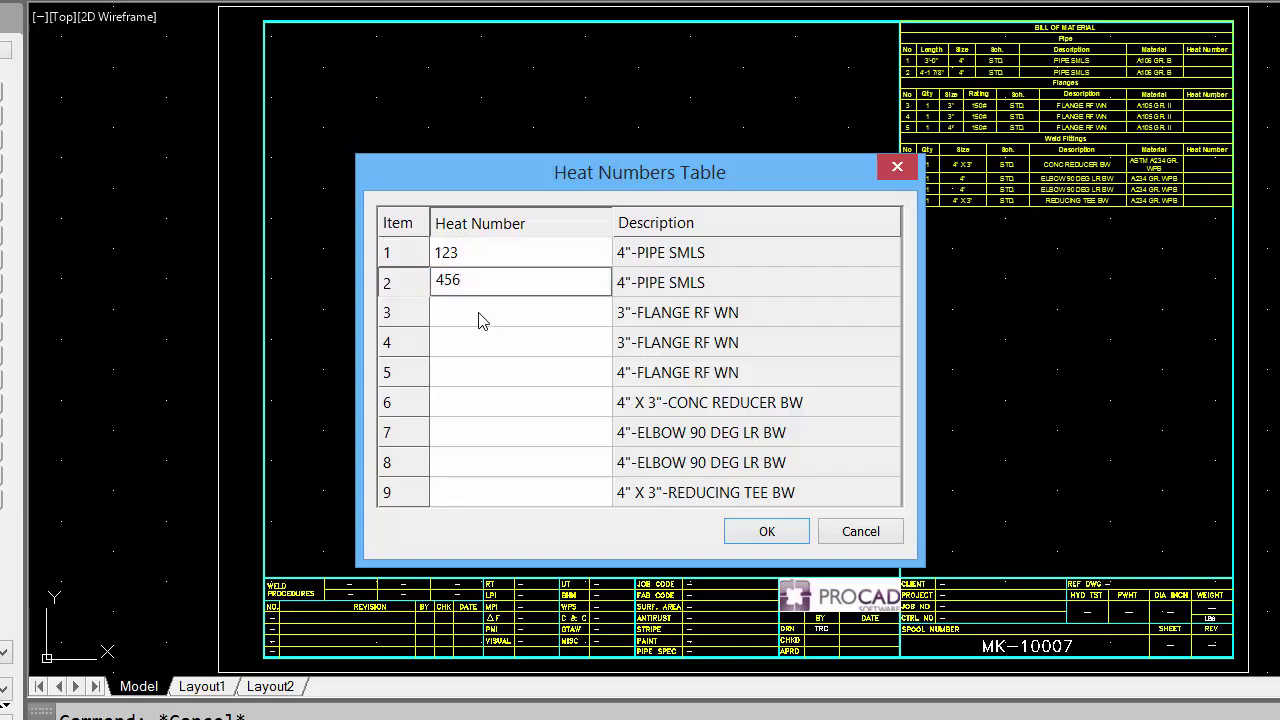
pyautogui.click(478, 320)
pyautogui.write('789')
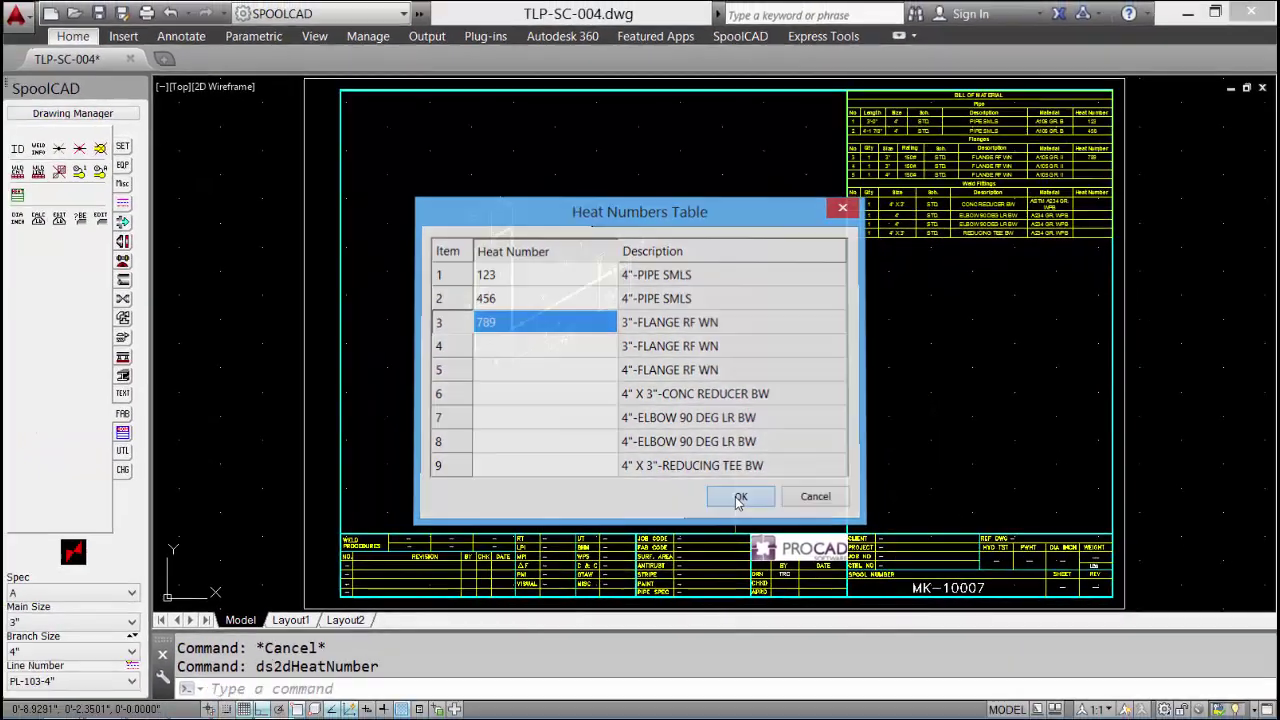
pyautogui.click(748, 514)
# - Zoom in to verify the filled heat numbers, then return to the previous view
pyautogui.write('z')
pyautogui.press('Return')
pyautogui.click(816, 82)
pyautogui.click(1134, 254)
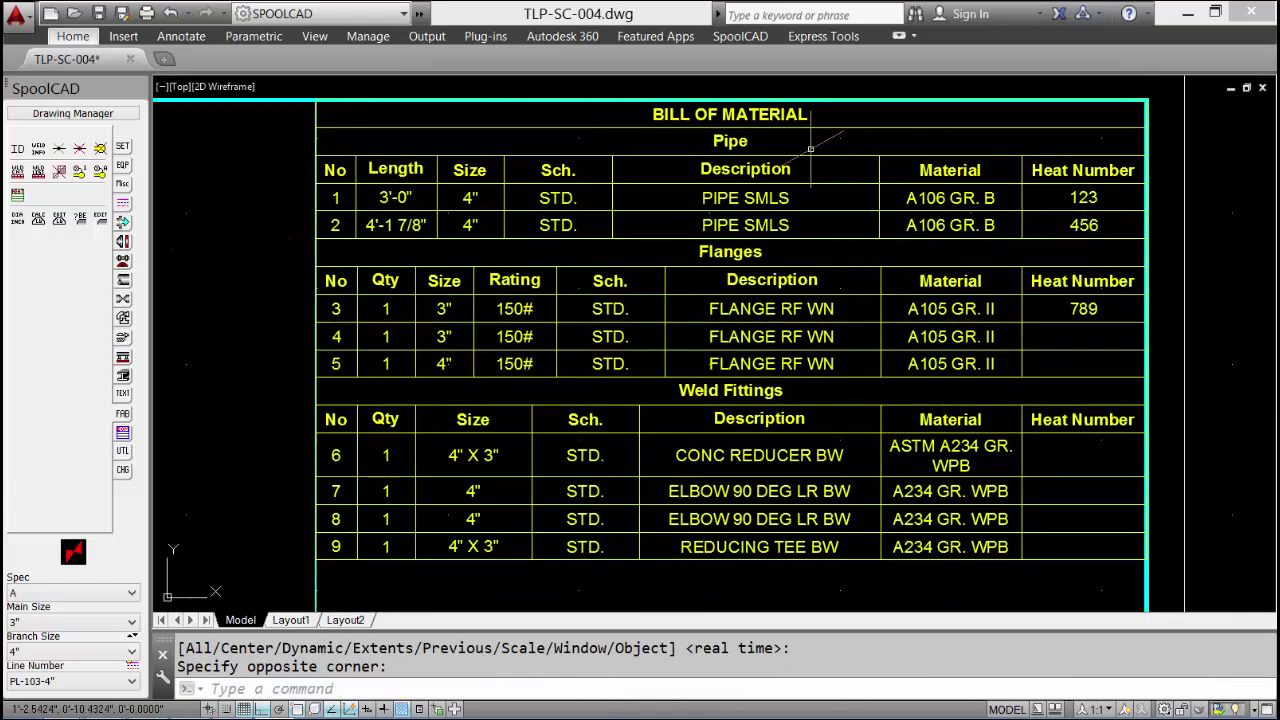
pyautogui.write('z')
pyautogui.press('Return')
pyautogui.write('p')
pyautogui.press('Return')
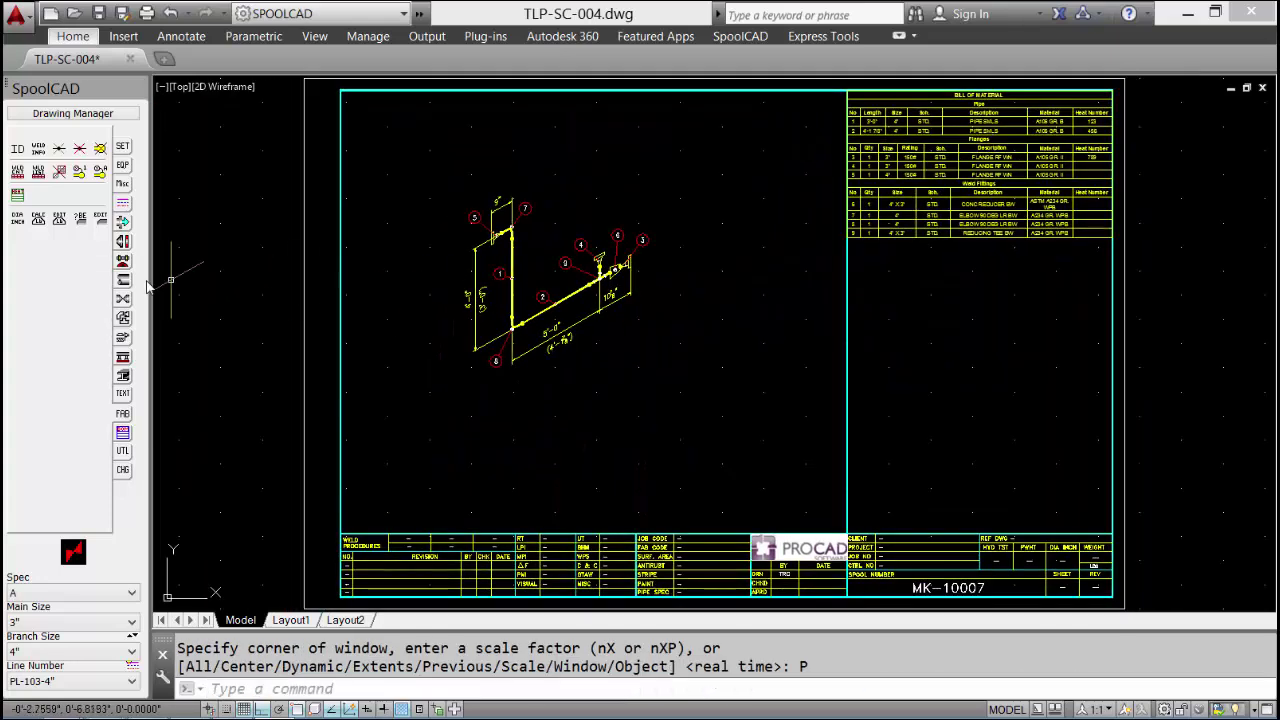
# - Generate the weld list with it inserted into the drawing
pyautogui.click(39, 172)
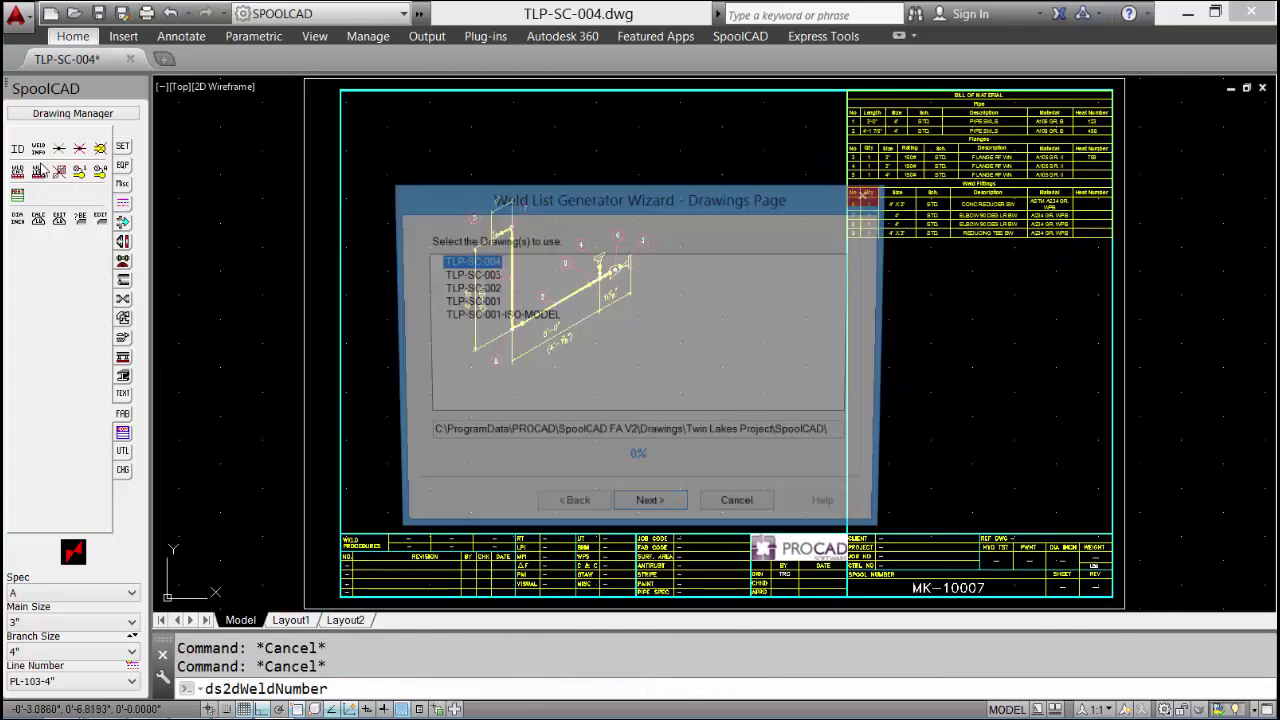
pyautogui.click(651, 511)
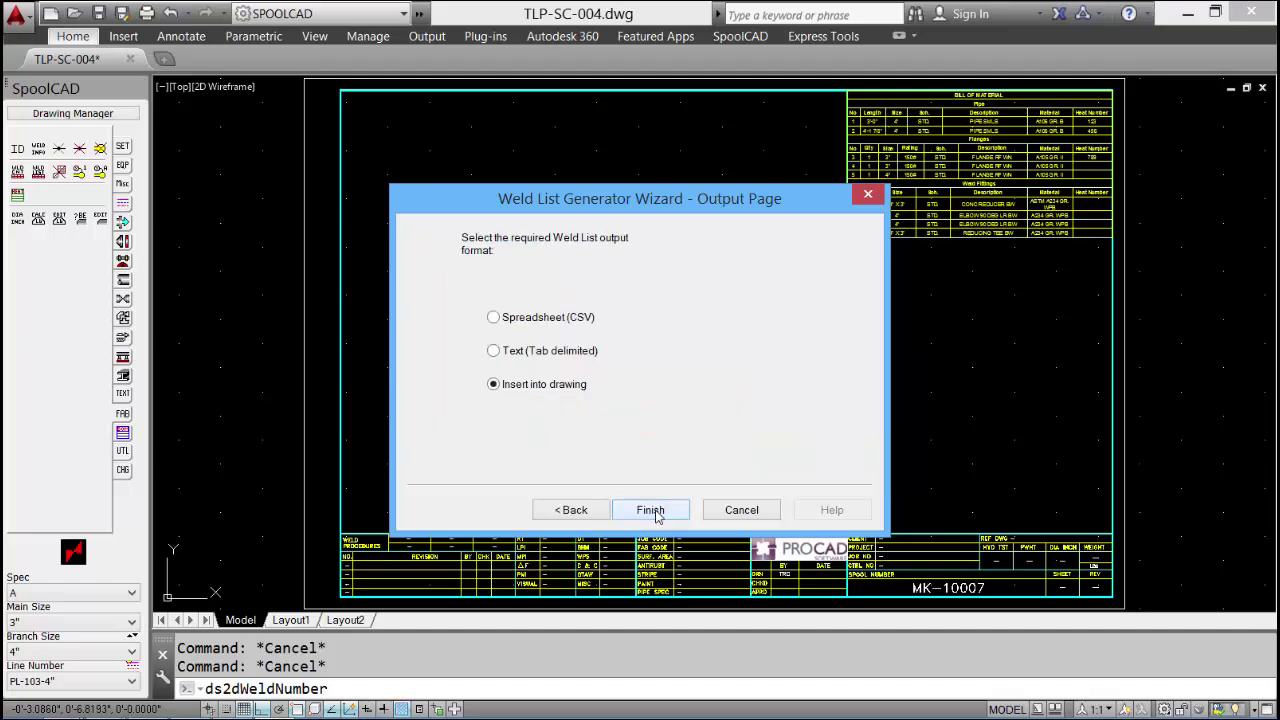
pyautogui.click(652, 511)
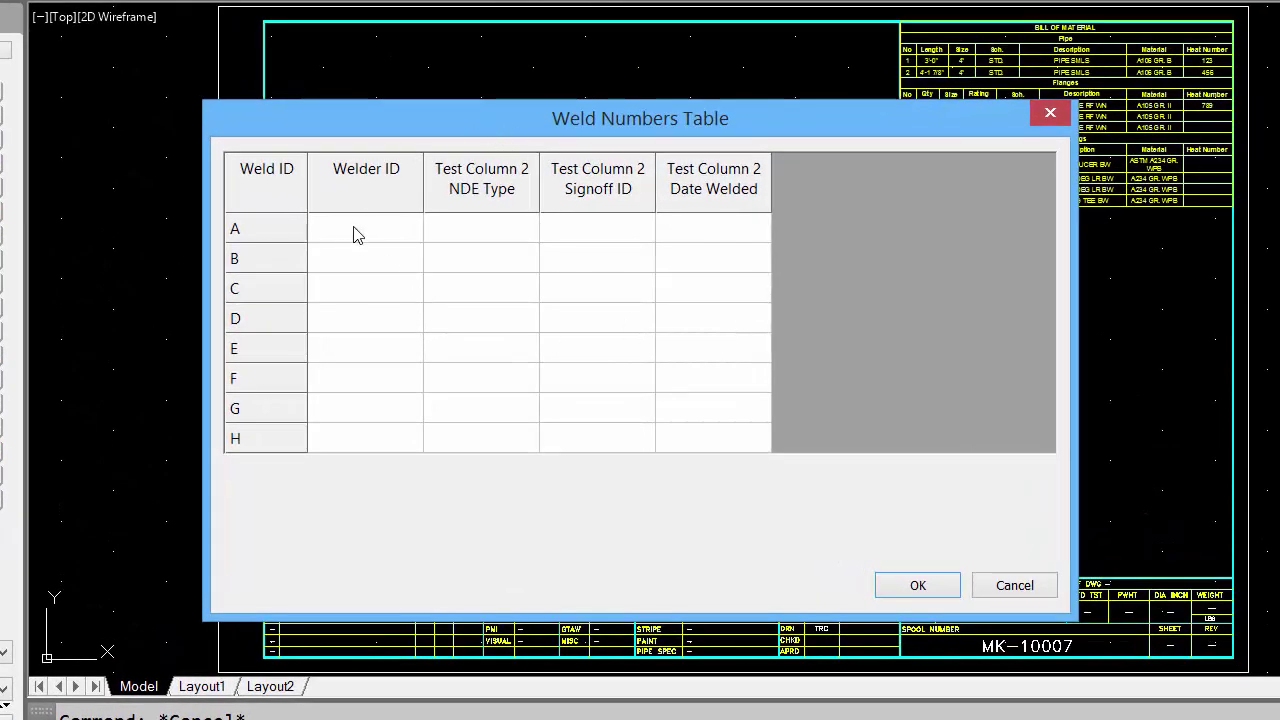
# - Give weld A welder TC with NDE XR and weld B welder GG with RT
pyautogui.click(356, 232)
pyautogui.write('TC')
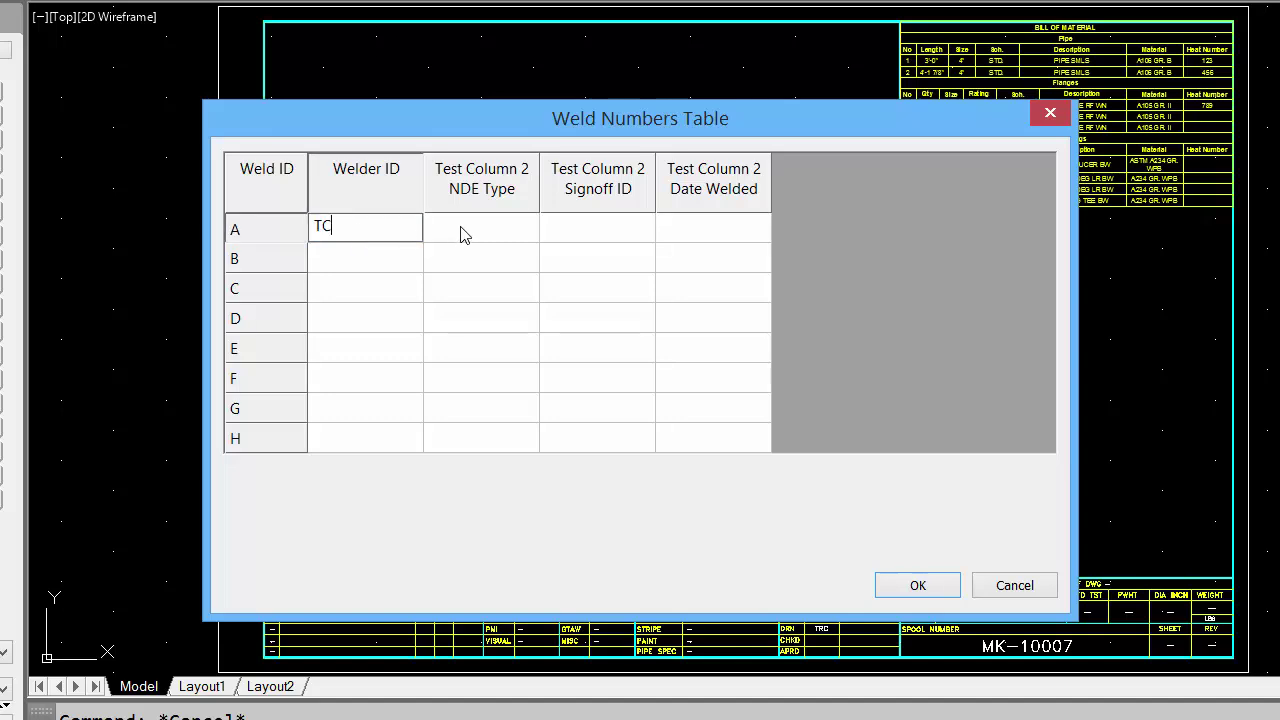
pyautogui.click(480, 230)
pyautogui.write('XR')
pyautogui.click(382, 260)
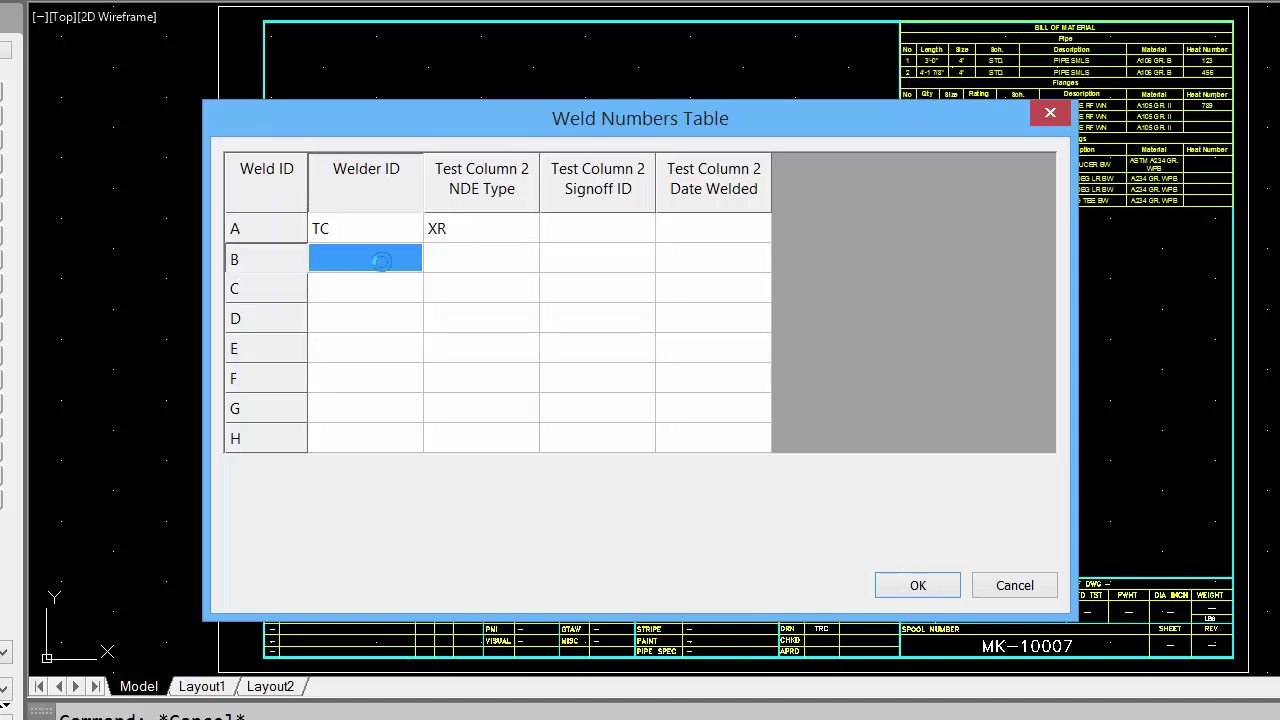
pyautogui.write('GG')
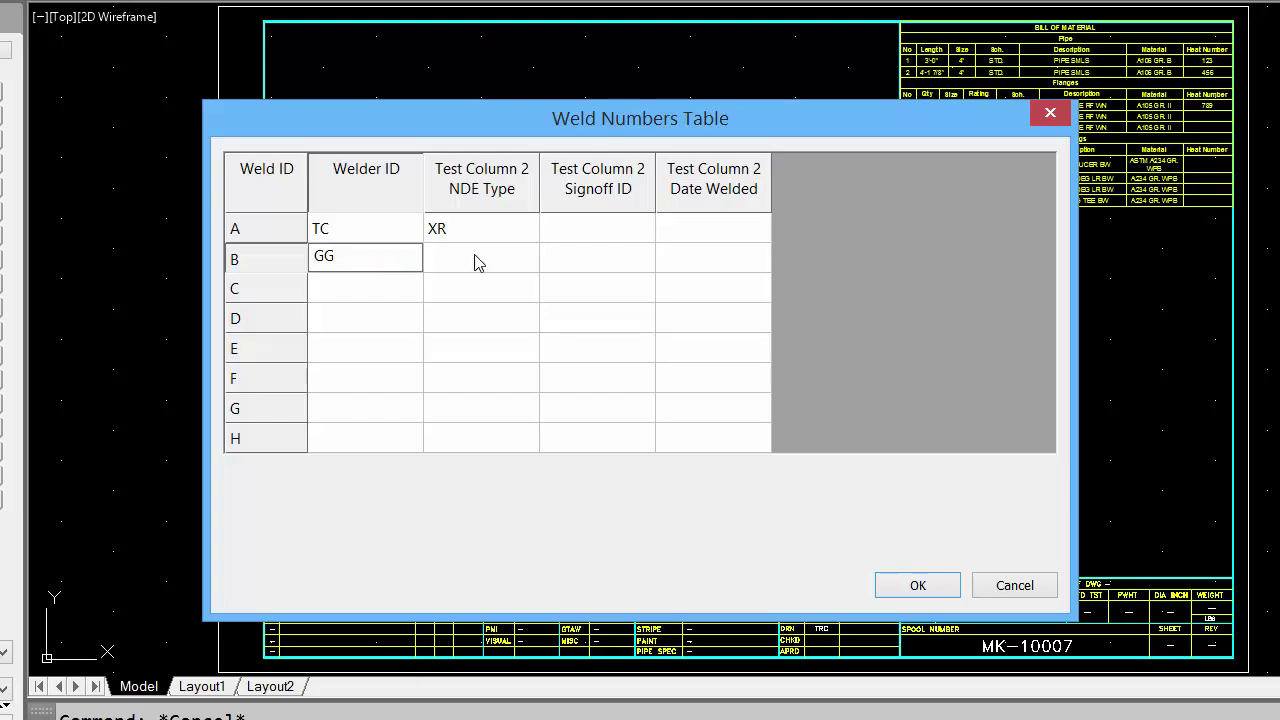
pyautogui.click(474, 262)
pyautogui.write('RT')
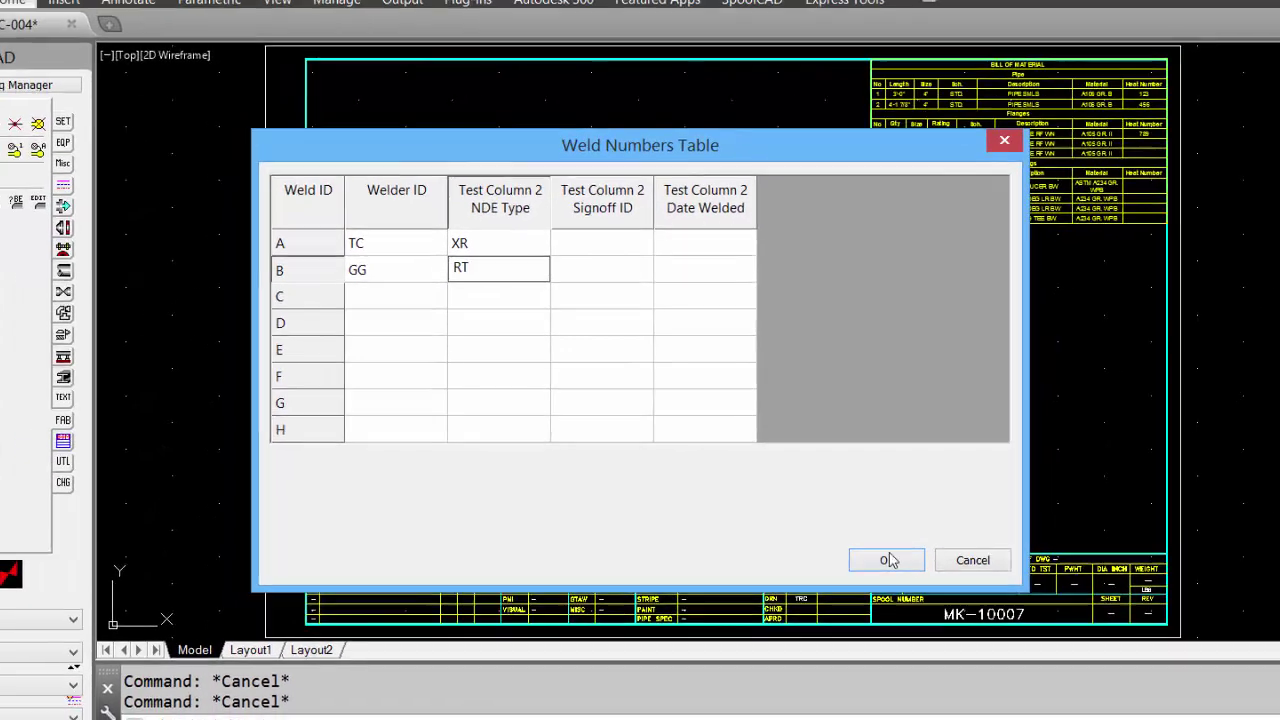
pyautogui.click(917, 585)
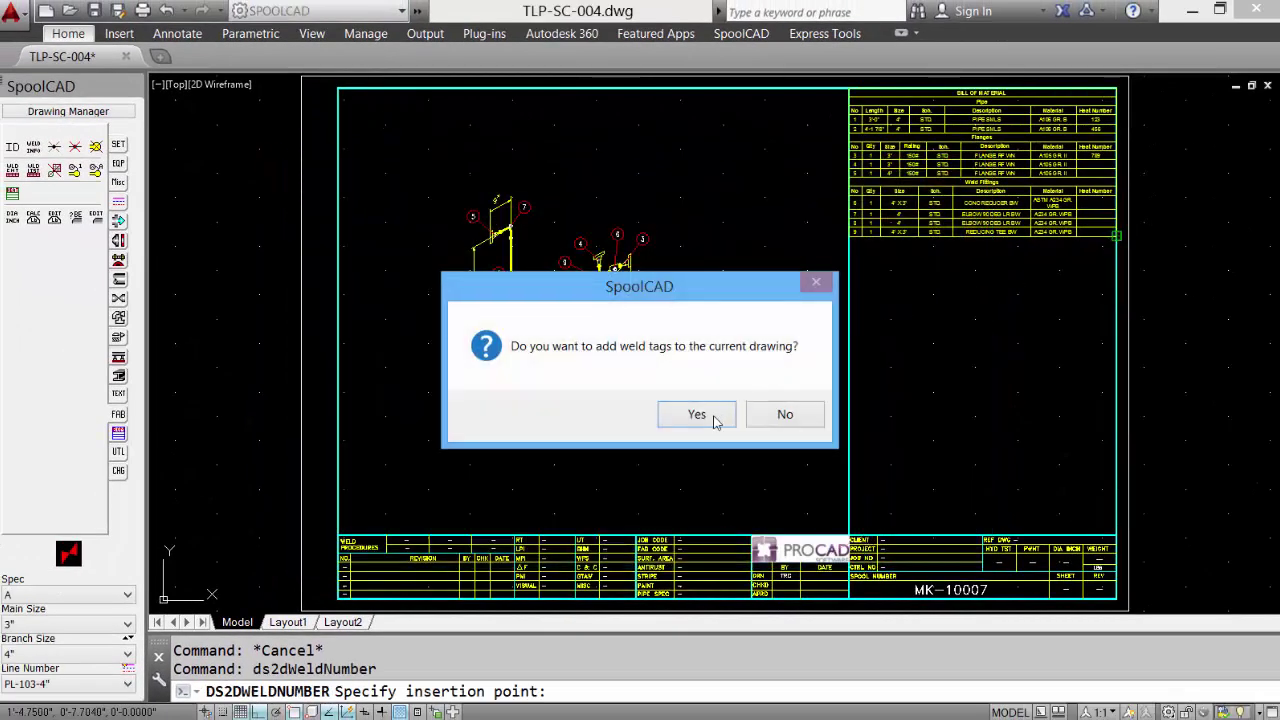
# - Add weld tags at 25% magnification, placing H at the pipe end and G at the tee
pyautogui.click(697, 414)
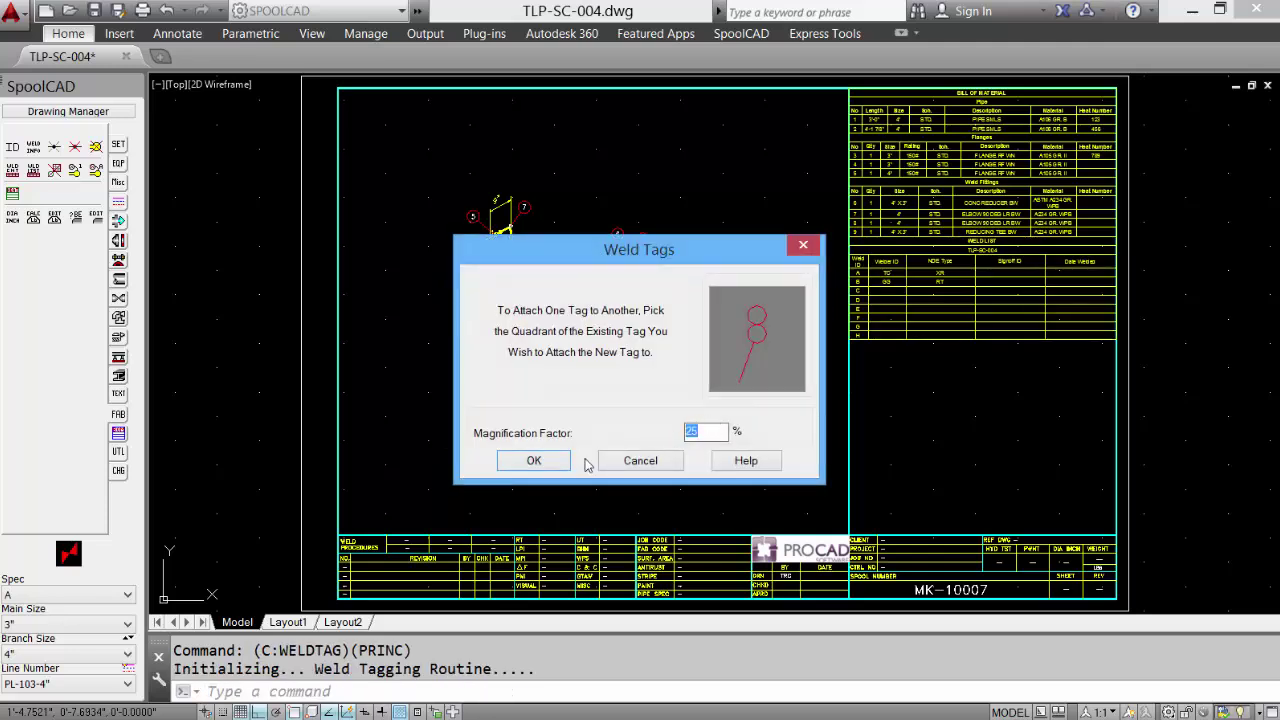
pyautogui.click(533, 461)
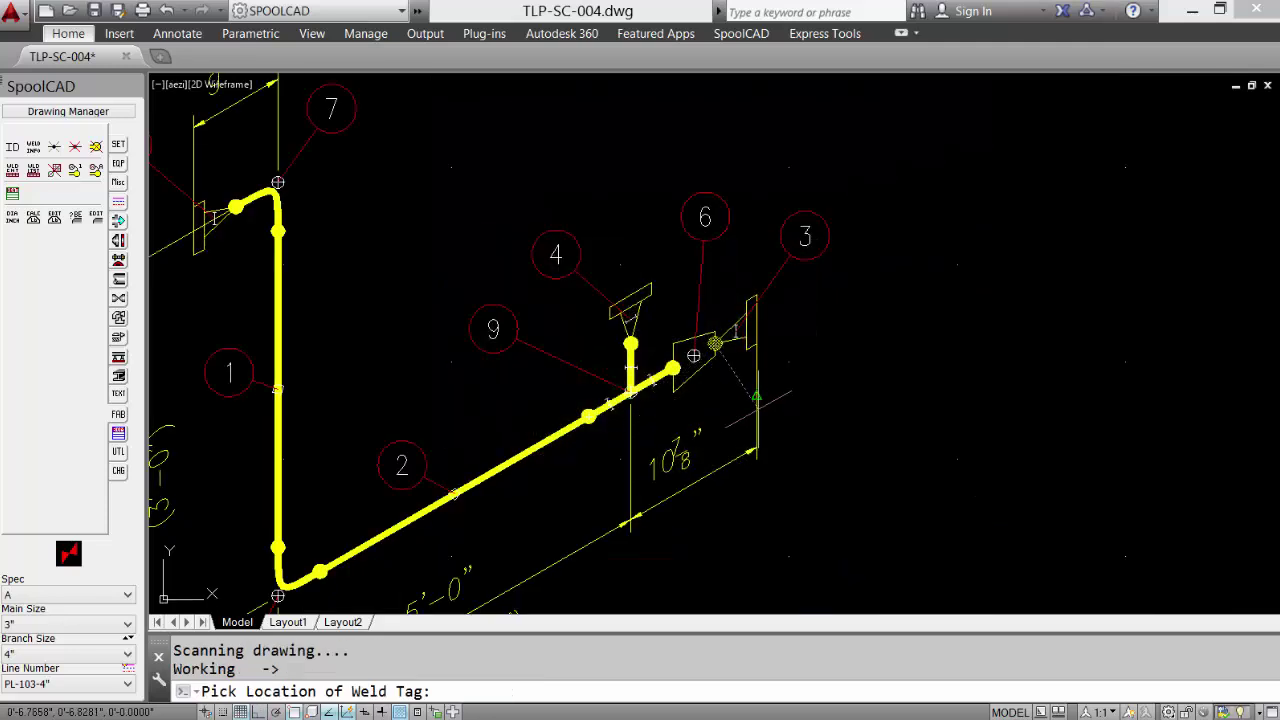
pyautogui.click(715, 343)
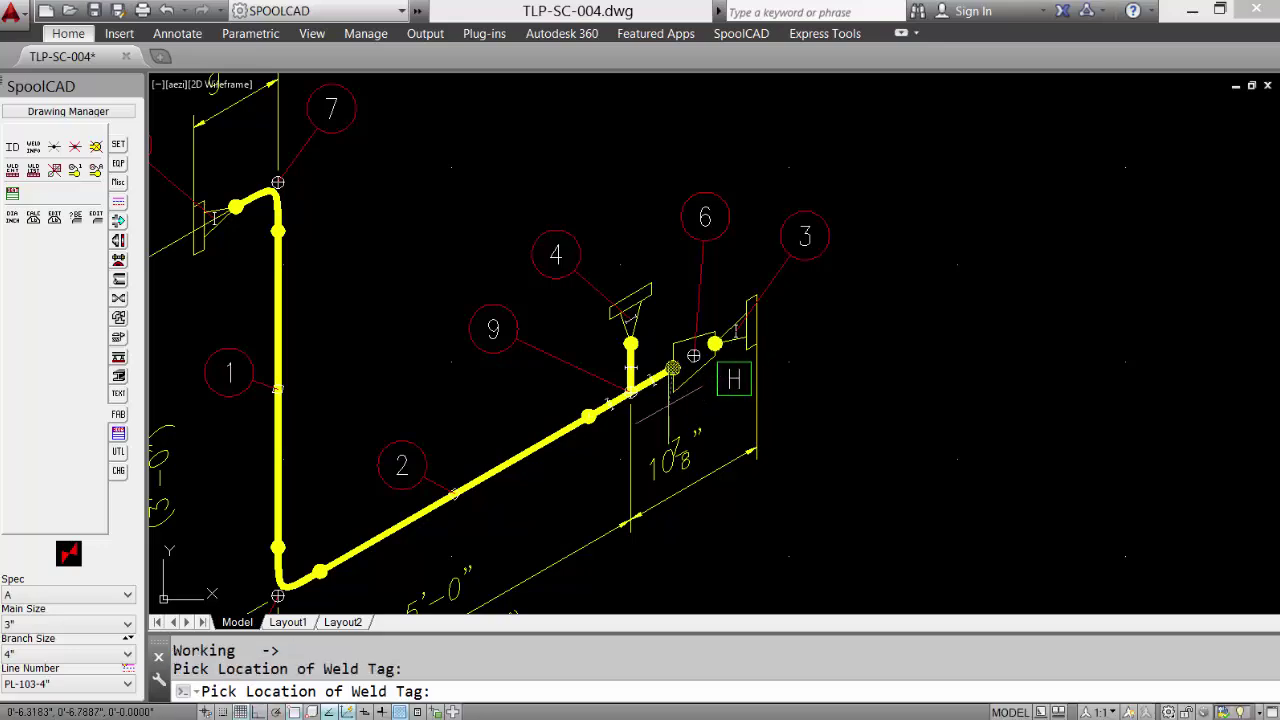
pyautogui.click(672, 368)
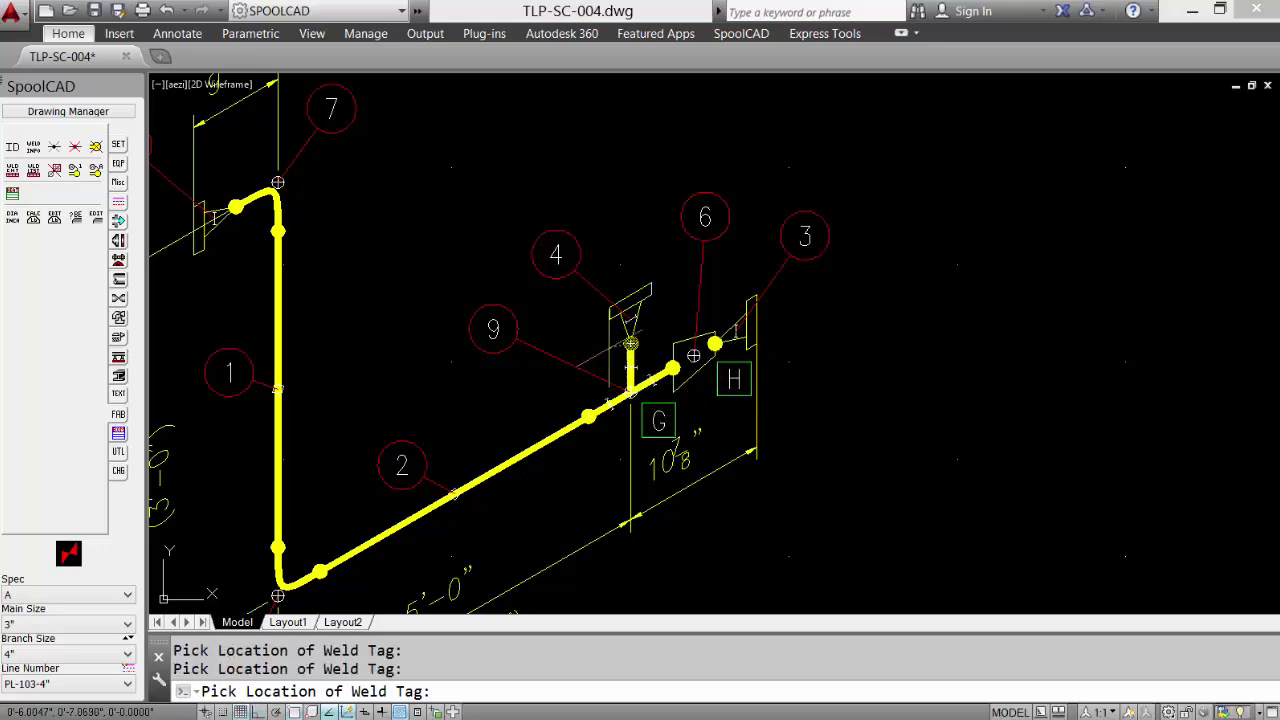
pyautogui.press('Return')
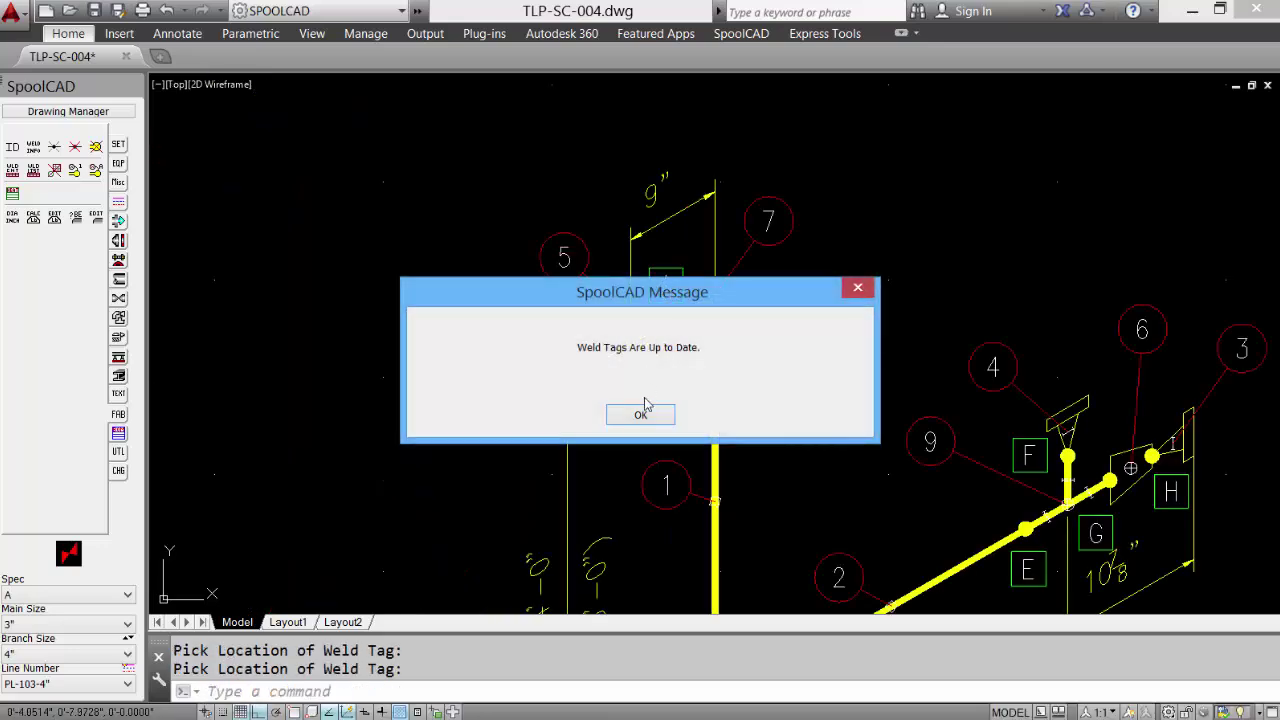
pyautogui.click(640, 416)
# - Zoom in to check the weld list table, then return to the full-sheet view
pyautogui.write('z')
pyautogui.press('Return')
pyautogui.click(774, 226)
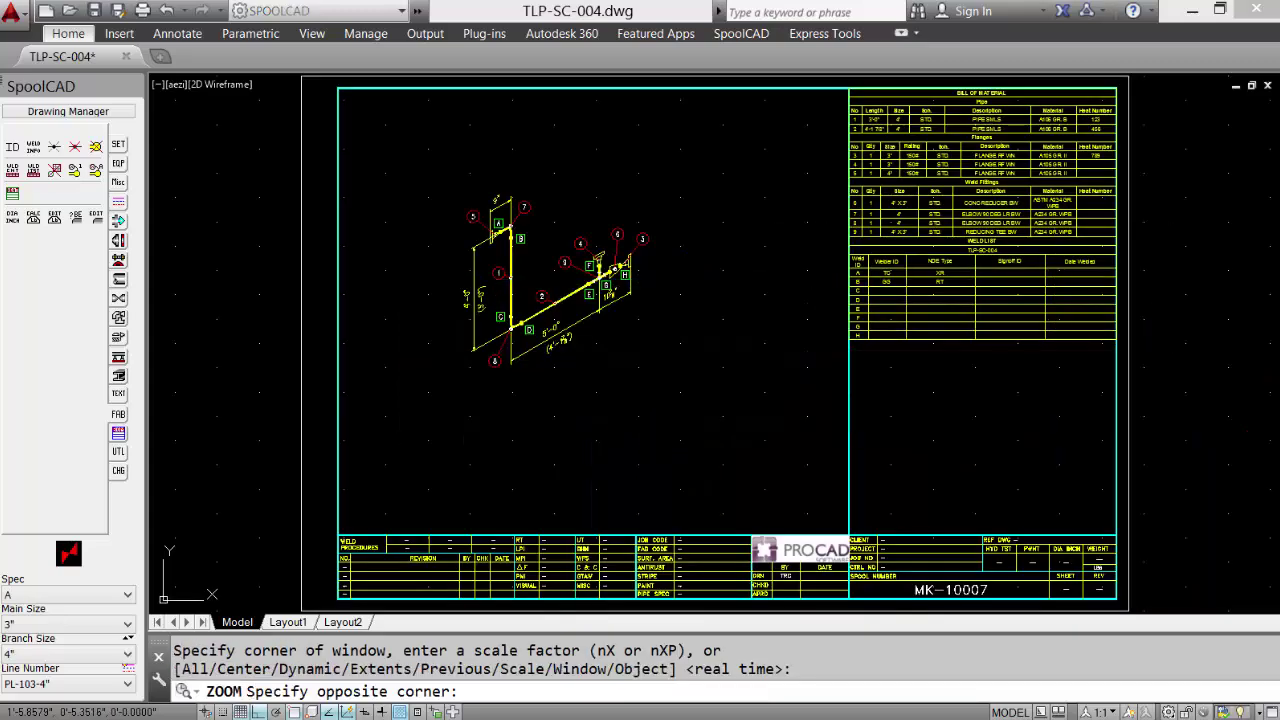
pyautogui.click(1172, 352)
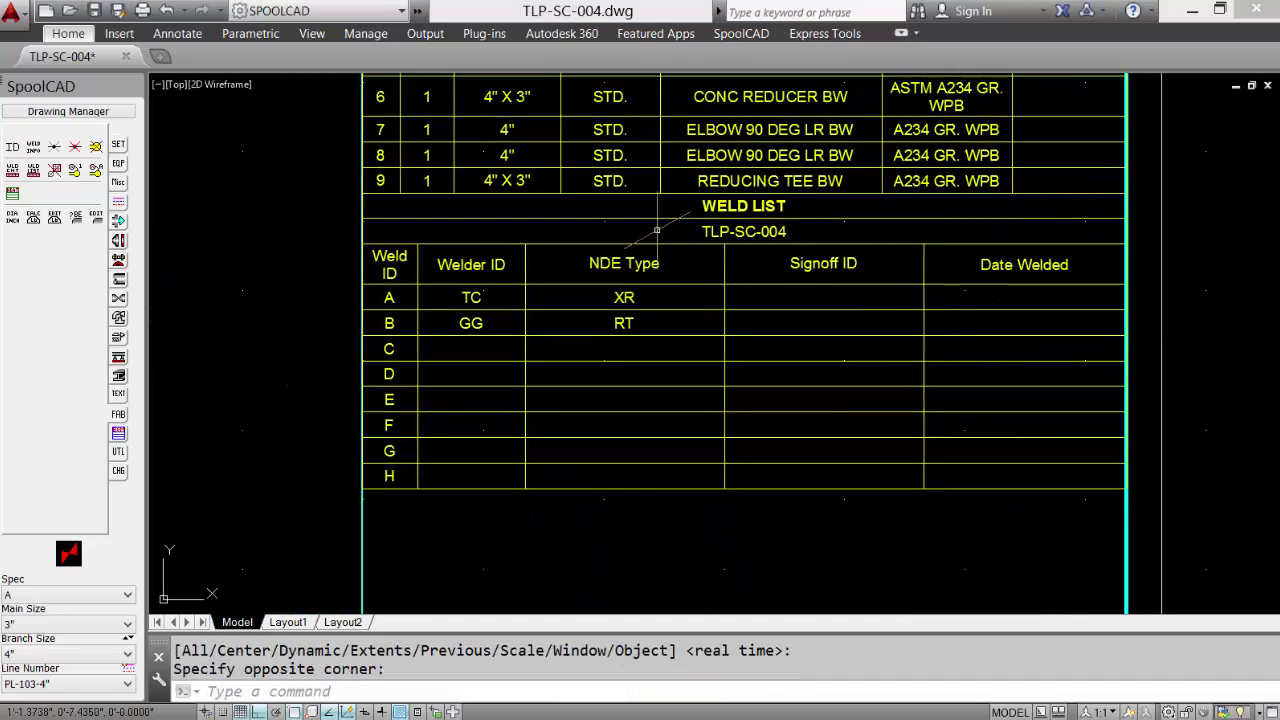
pyautogui.write('z')
pyautogui.press('Return')
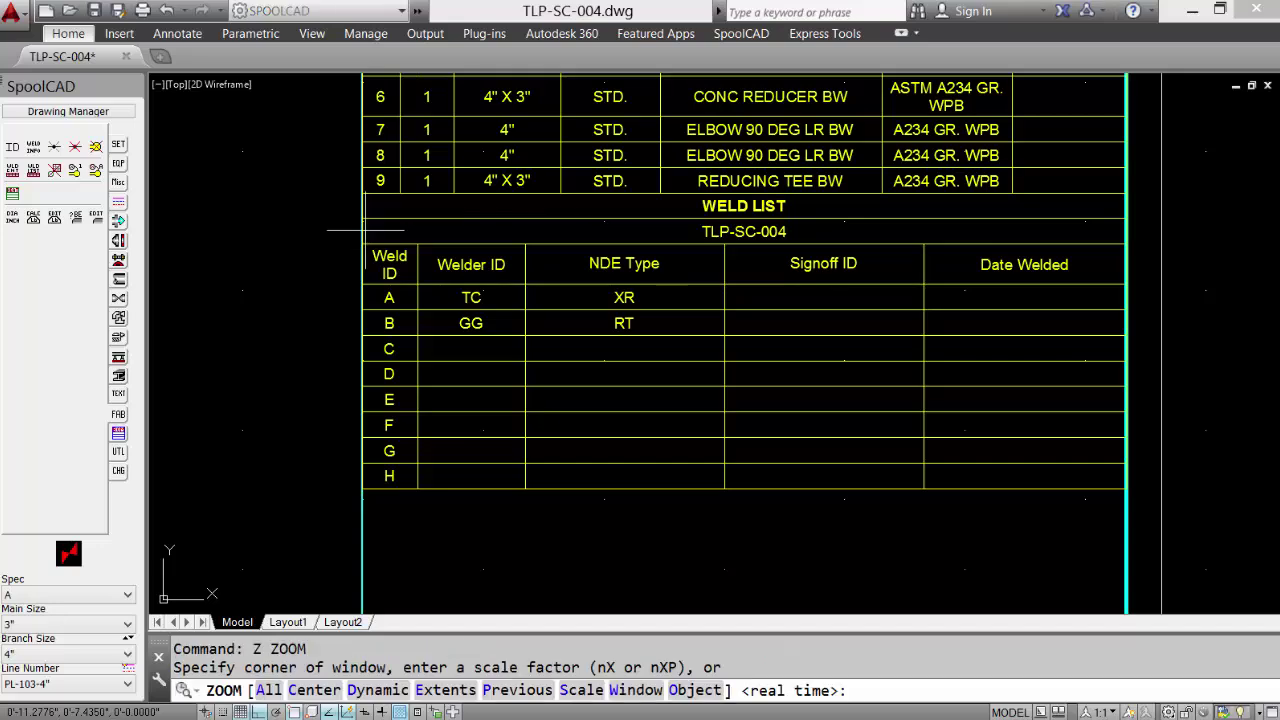
pyautogui.write('P')
pyautogui.press('Return')
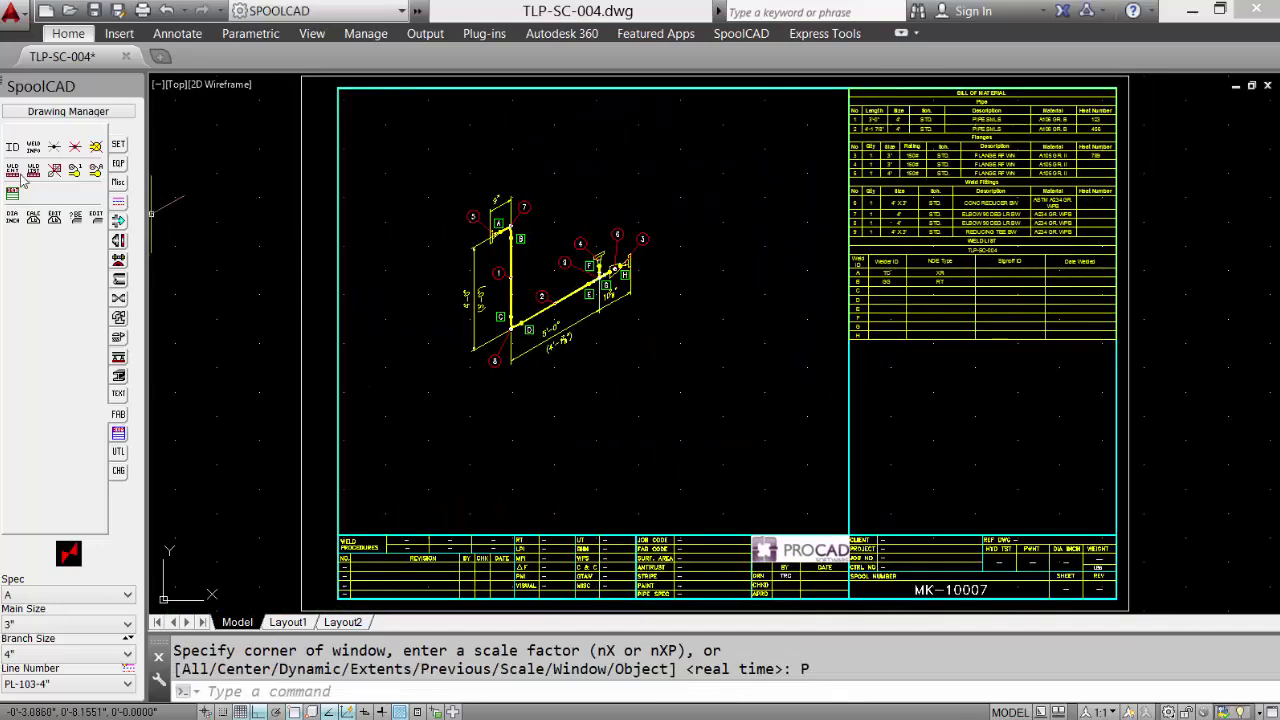
# - Run the weld count wizard for TLP-SC-004 and place the table below the weld list
pyautogui.click(12, 171)
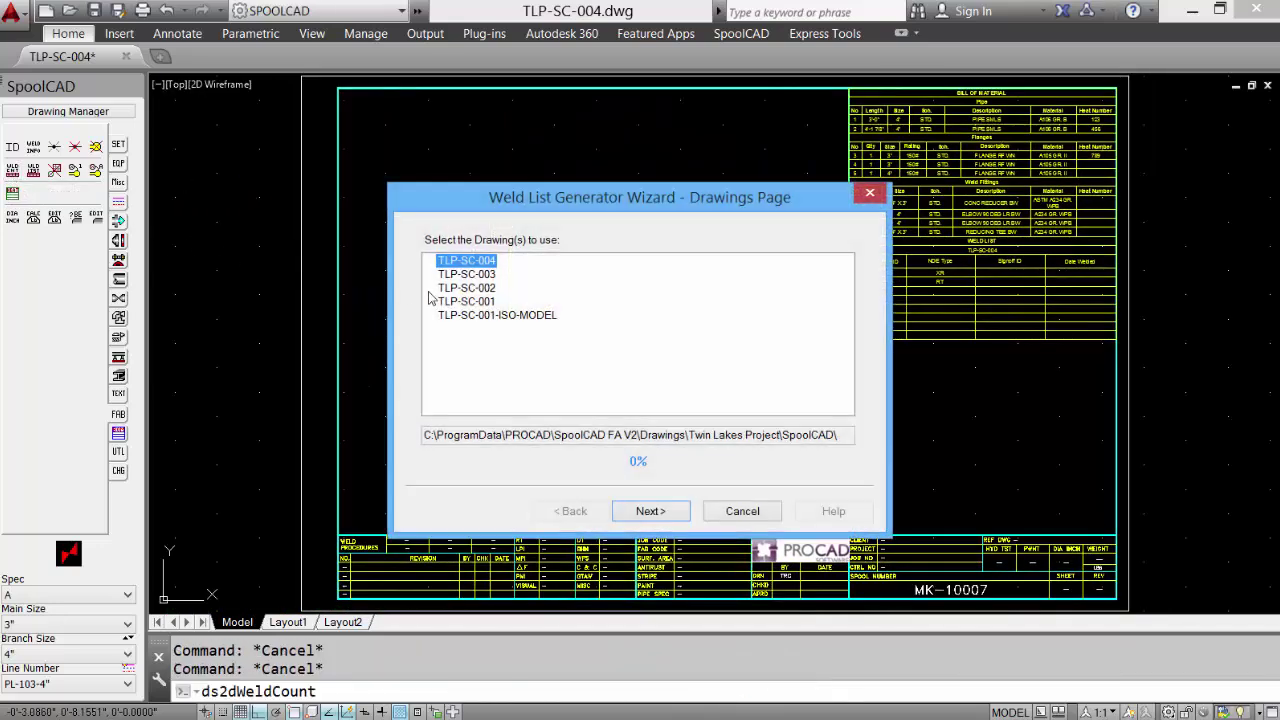
pyautogui.click(650, 512)
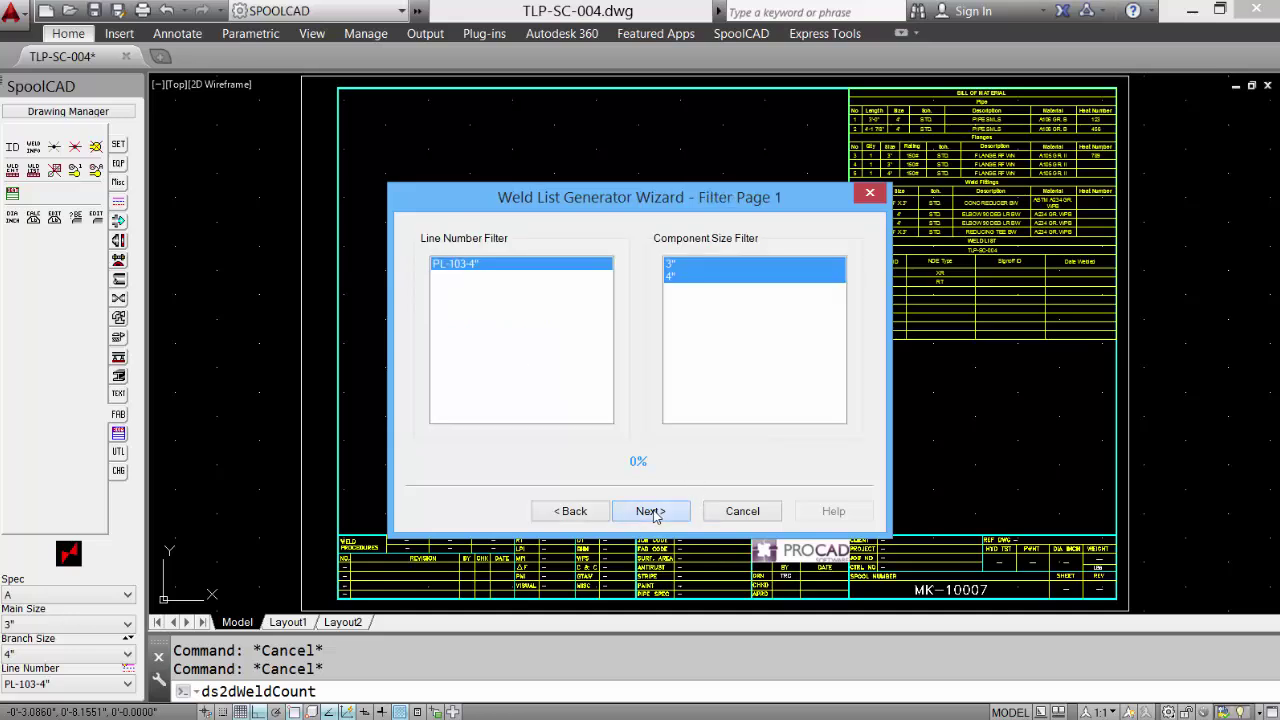
pyautogui.click(650, 511)
pyautogui.click(652, 513)
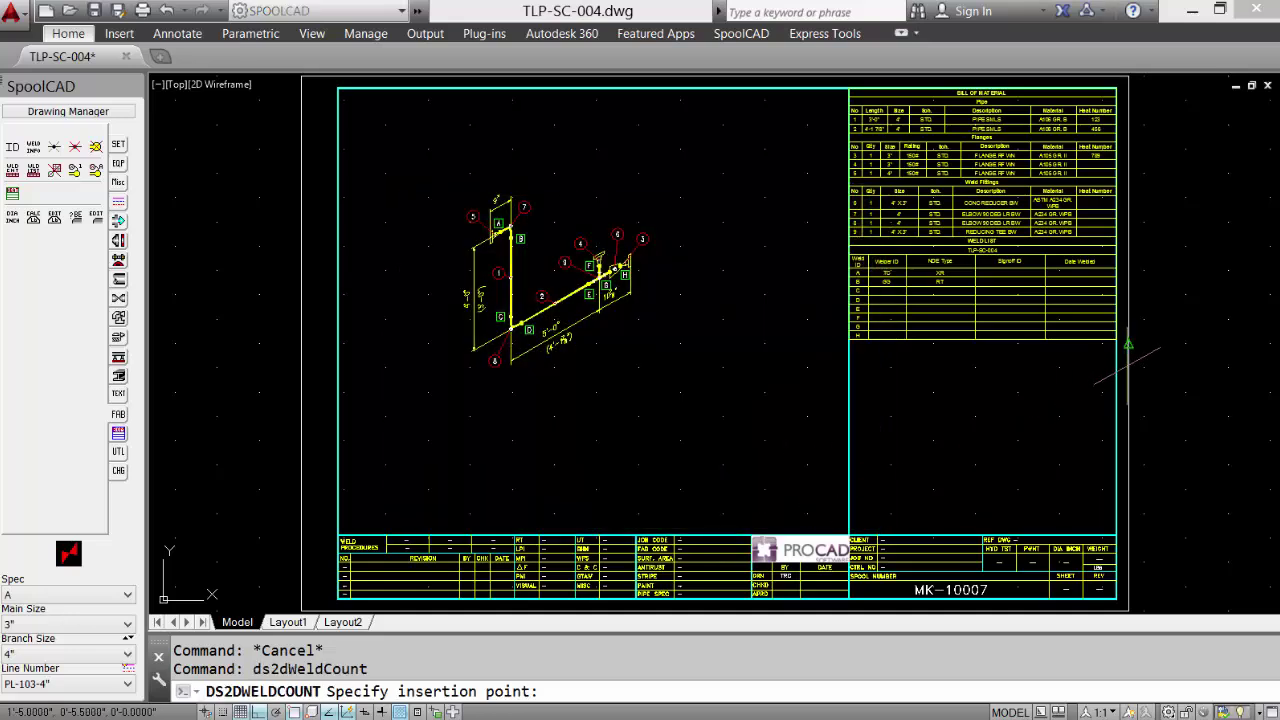
pyautogui.click(1112, 339)
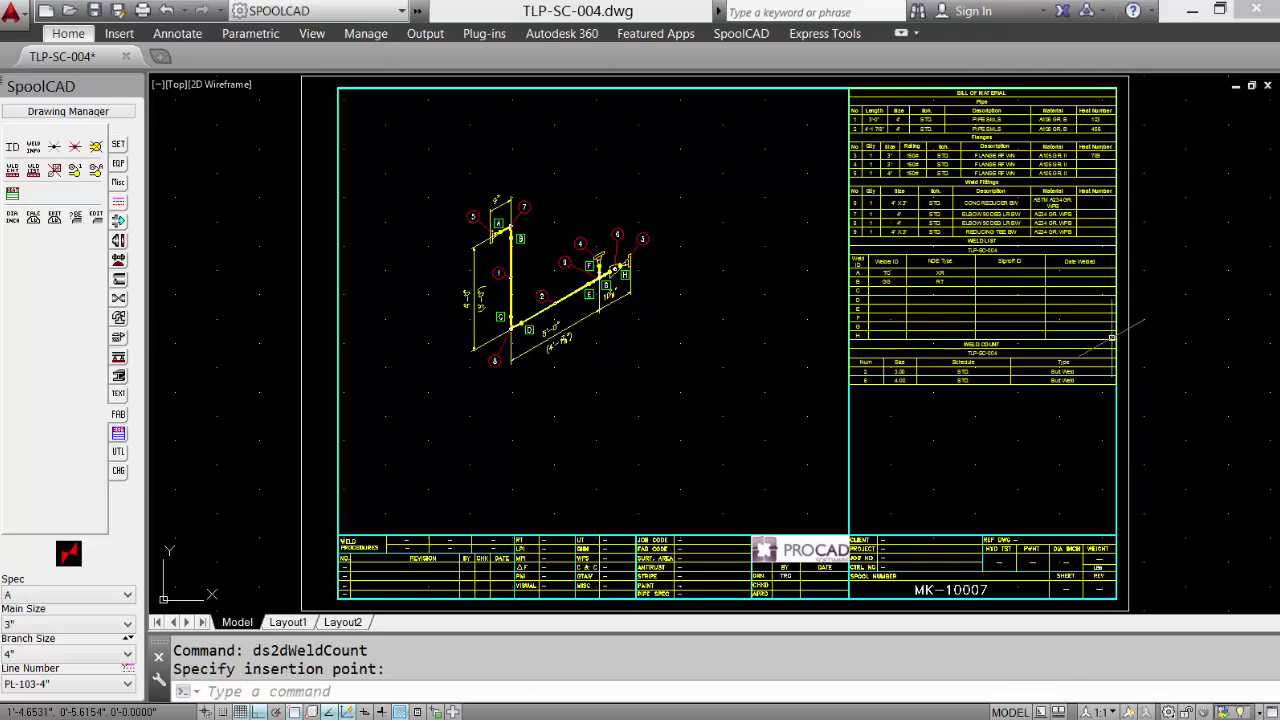
# - Zoom in to check the weld count table, then return to the full-sheet view
pyautogui.write('z')
pyautogui.press('Return')
pyautogui.click(1108, 340)
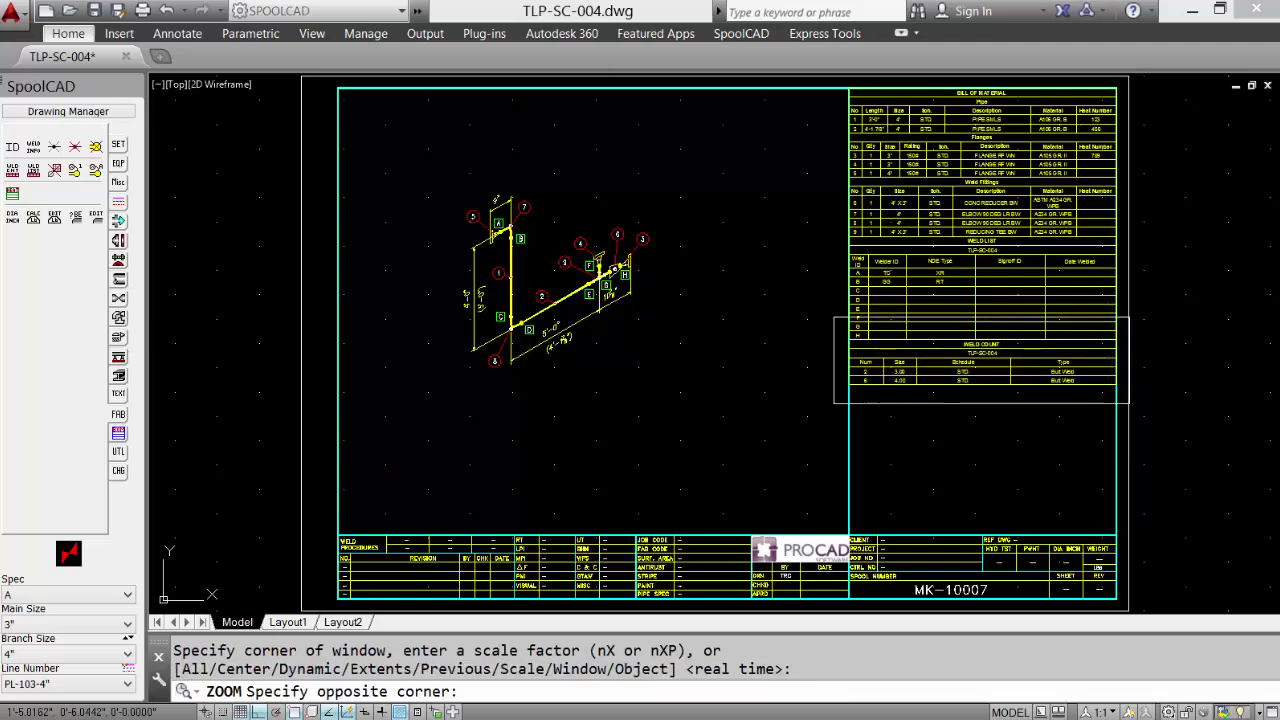
pyautogui.scroll(1, 1077, 358)
pyautogui.click(850, 385)
pyautogui.write('z')
pyautogui.press('Return')
pyautogui.write('P')
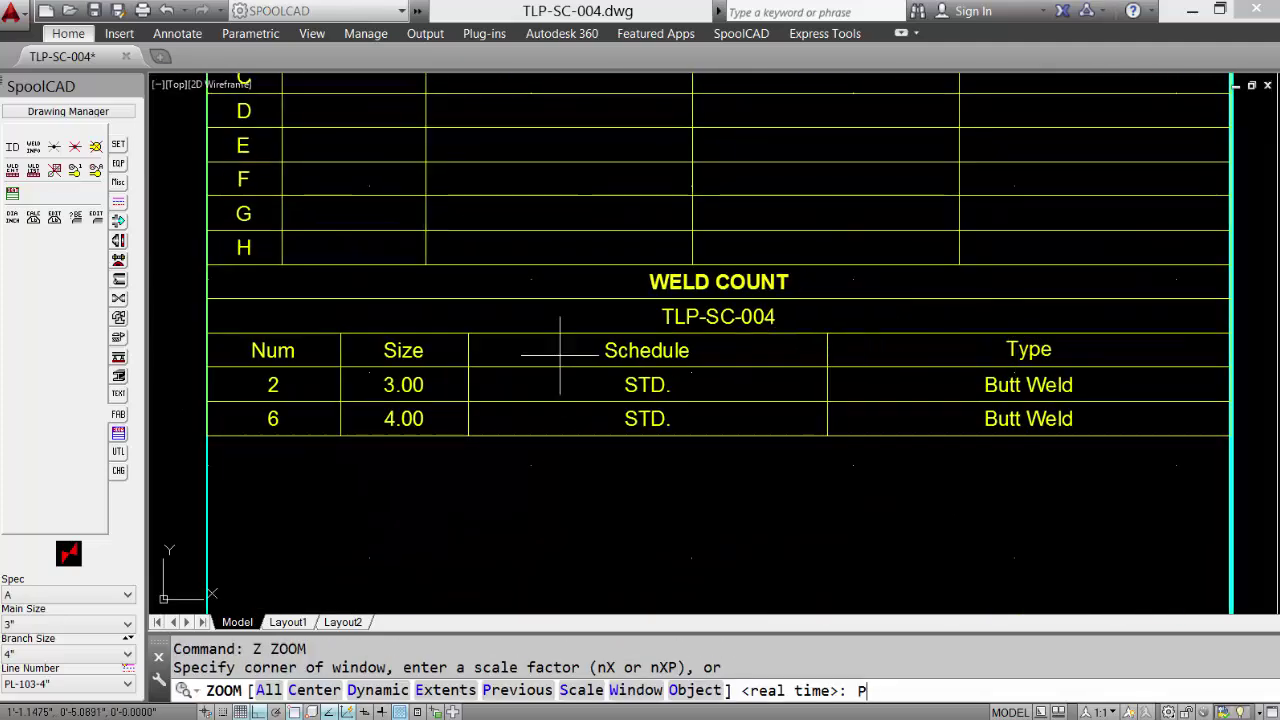
pyautogui.press('Return')
# - Zoom in on the title block
pyautogui.write('z')
pyautogui.press('Return')
pyautogui.click(891, 511)
pyautogui.click(1127, 600)
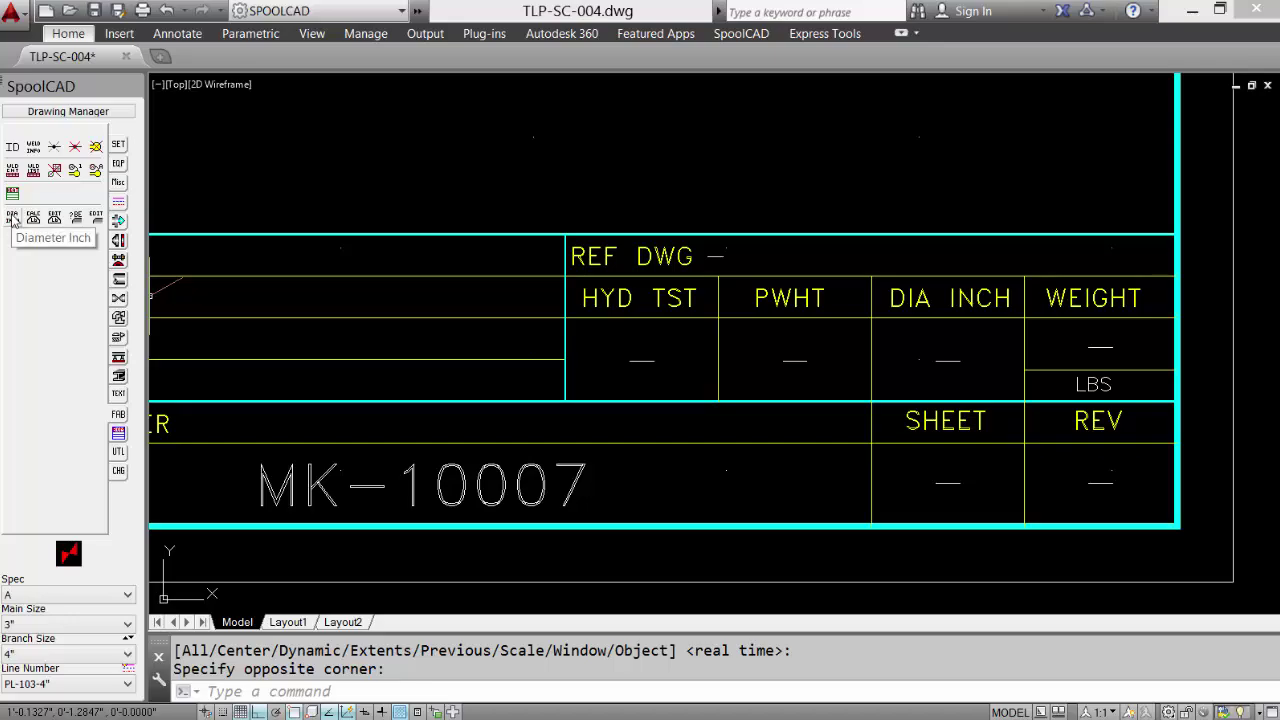
# - Fill the title block with DIA INCH 30.0 and WEIGHT 146.5 LBS
pyautogui.click(12, 220)
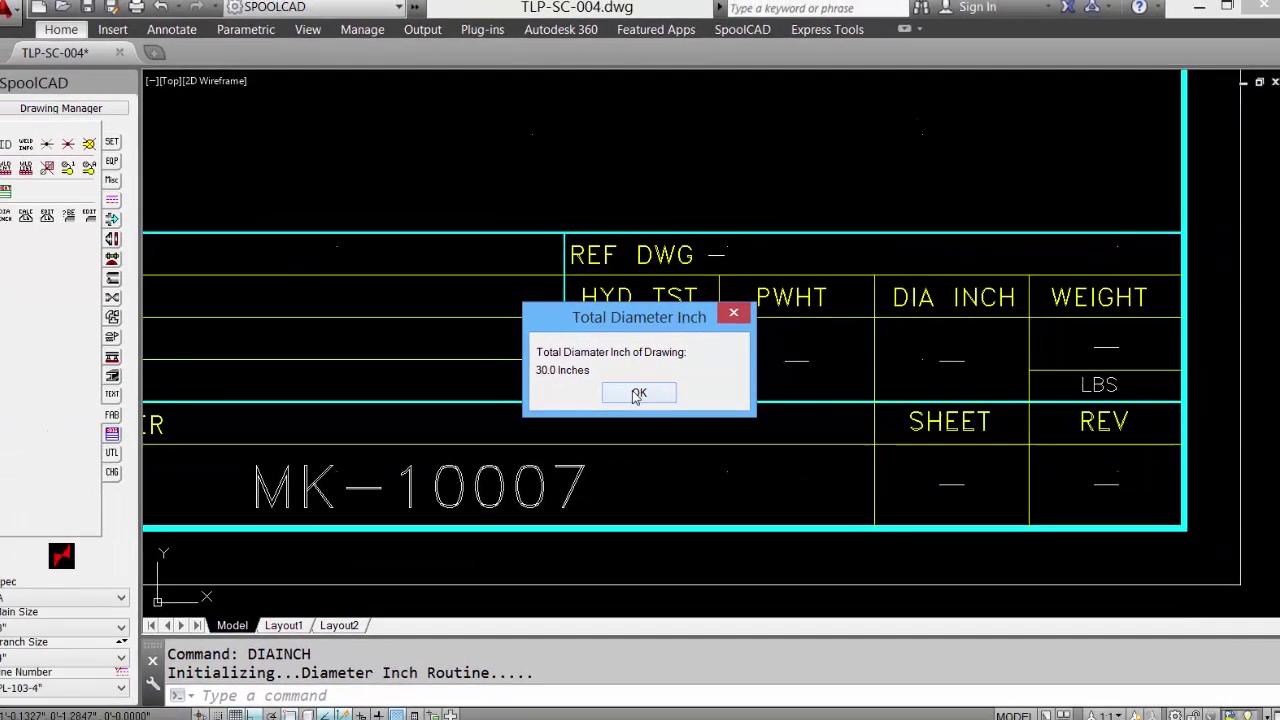
pyautogui.click(635, 399)
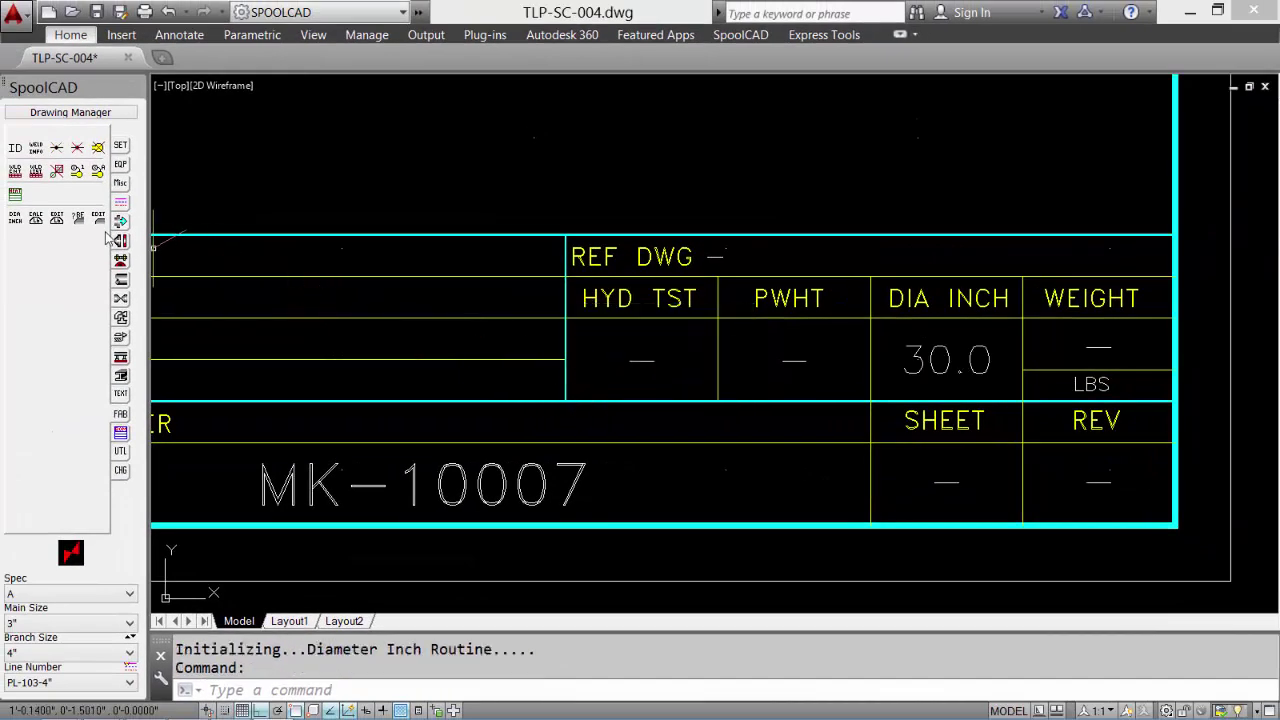
pyautogui.click(37, 219)
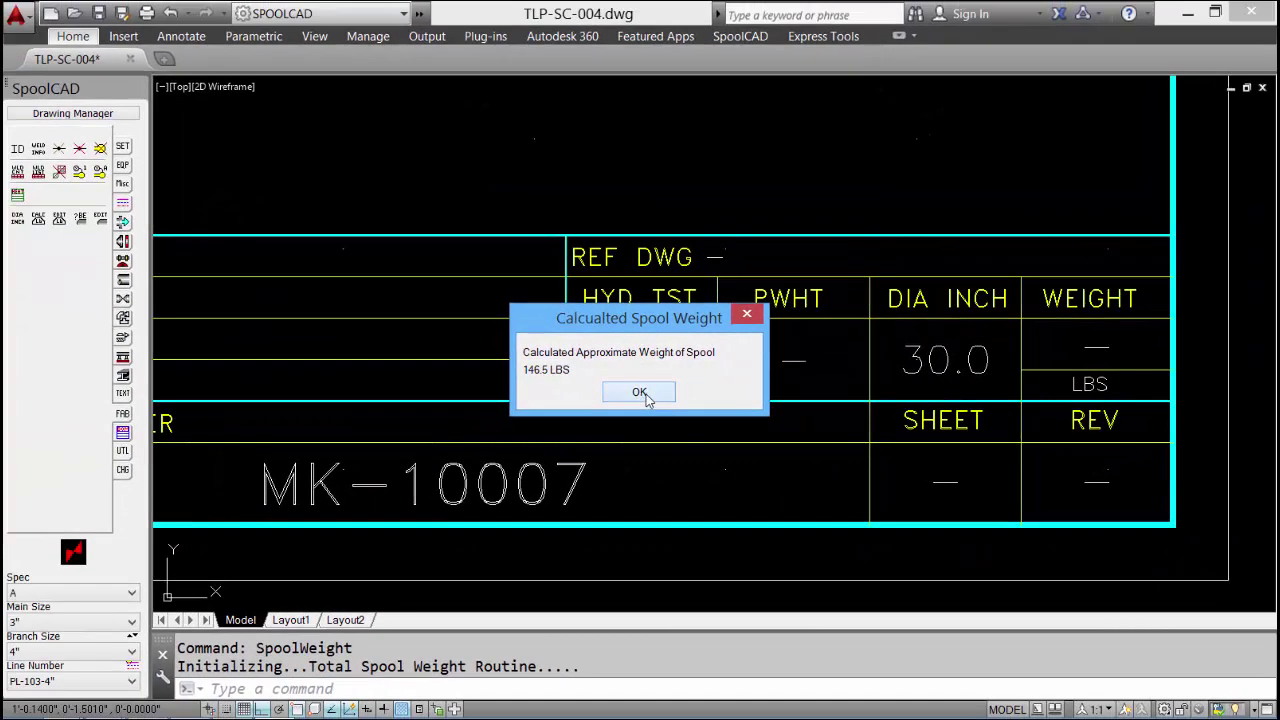
pyautogui.click(639, 393)
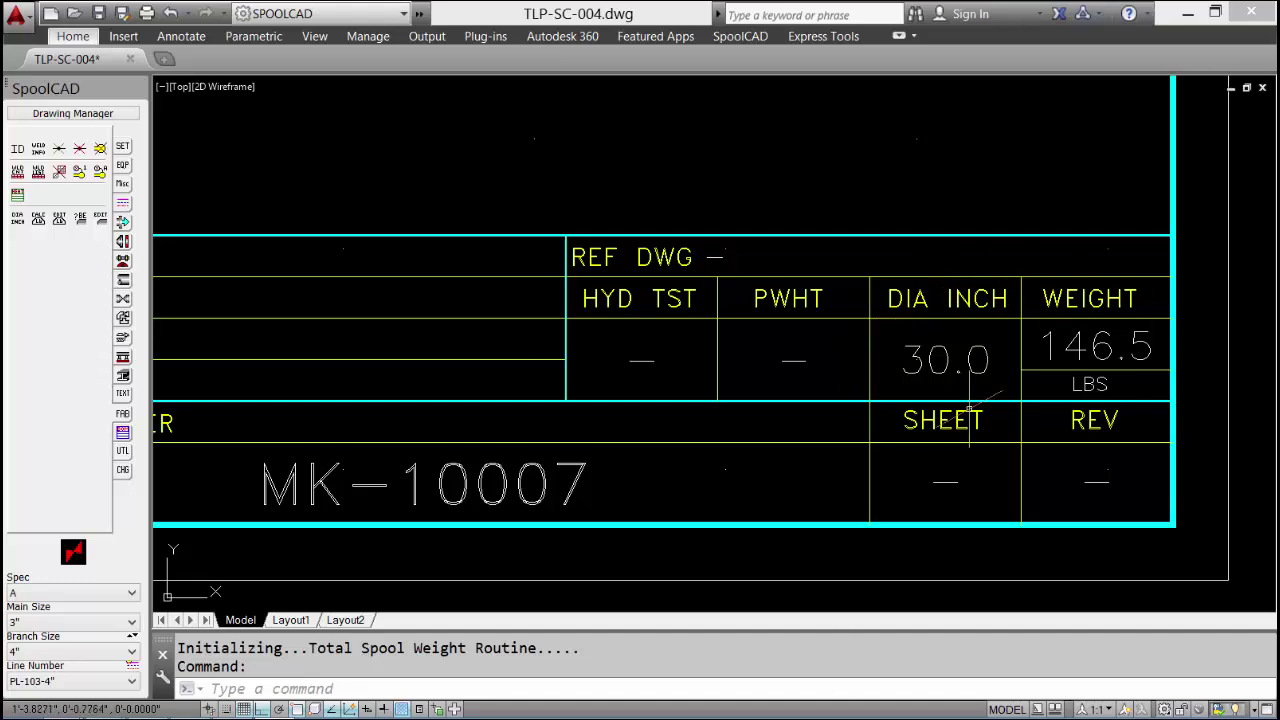
# - Zoom back out to the full spool sheet view with ZOOM Previous
pyautogui.write('z')
pyautogui.press('Return')
pyautogui.write('p')
pyautogui.press('Return')
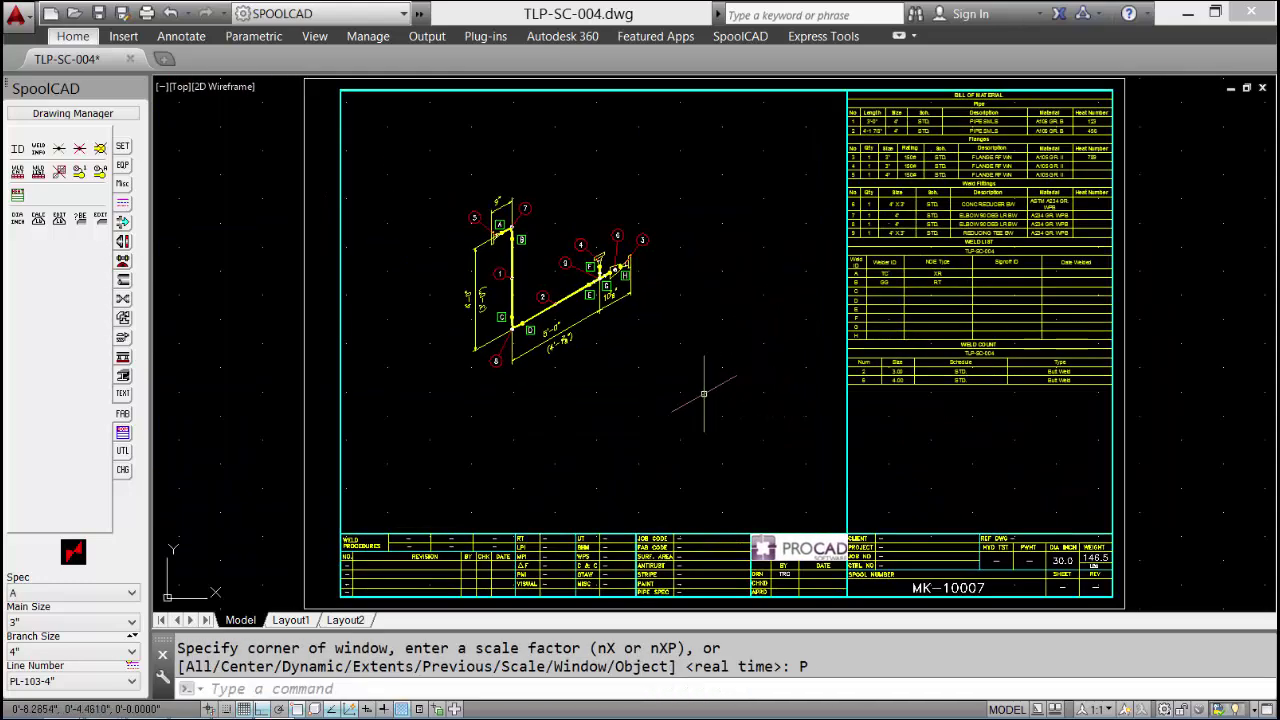